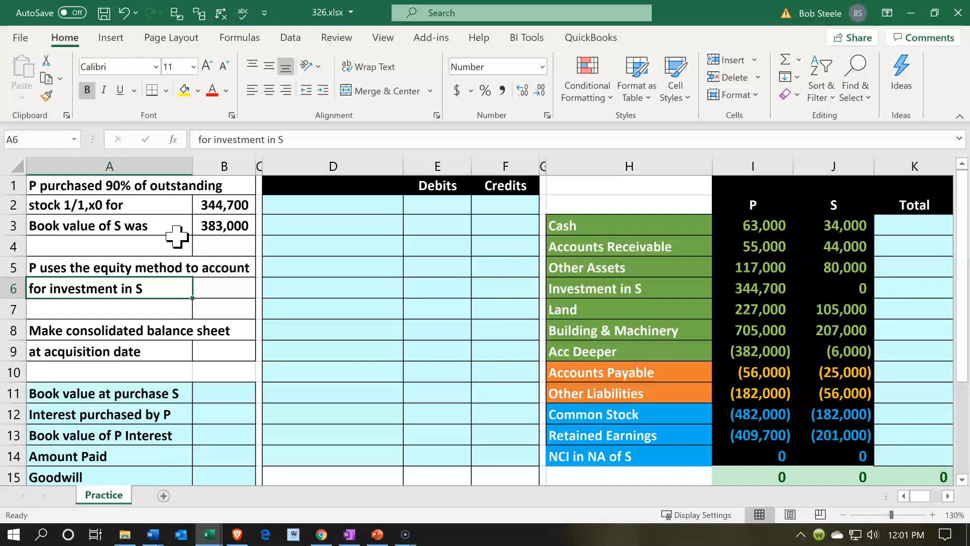
Step: Review the acquisition facts, equity method note and balance sheet instructions in A1:A9, ending at the goodwill calculation in A11
click(177, 238)
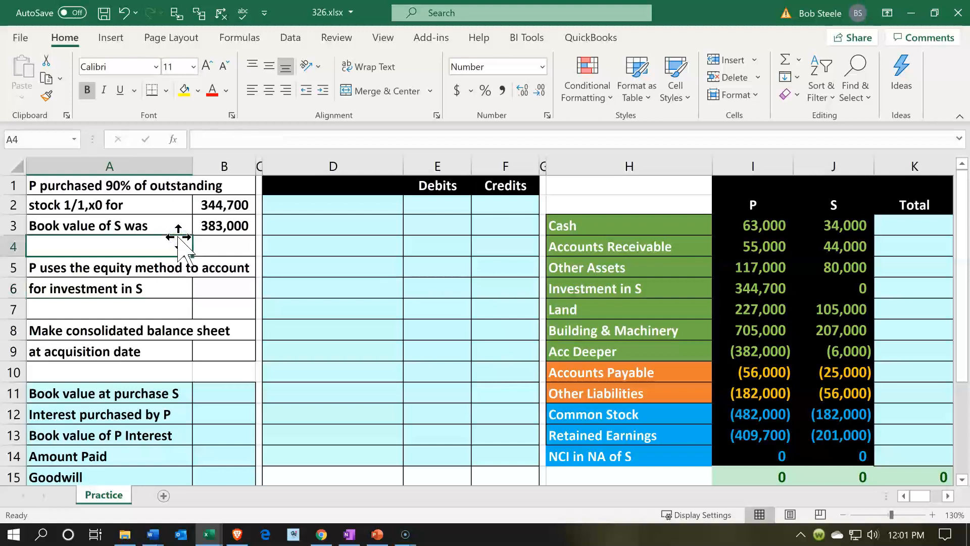
click(177, 234)
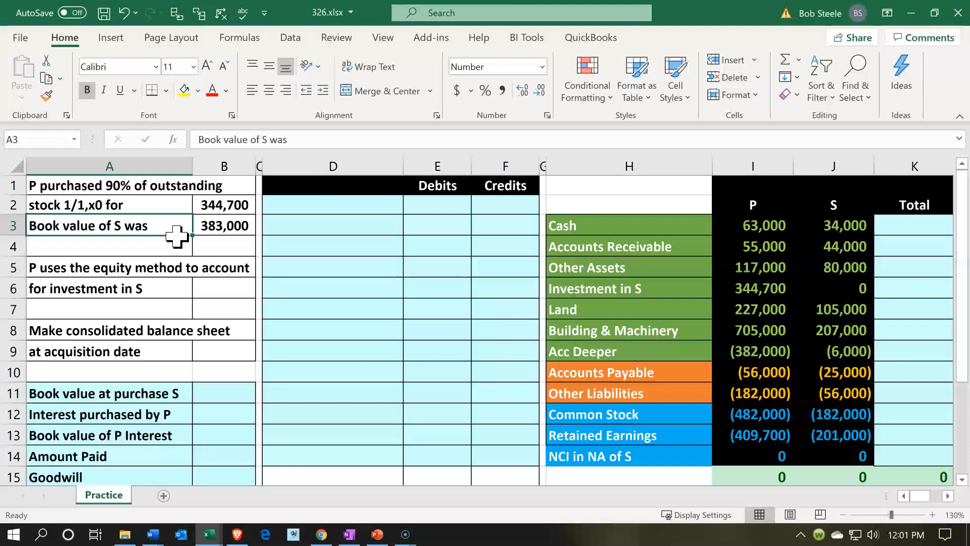
key(Up)
key(Up)
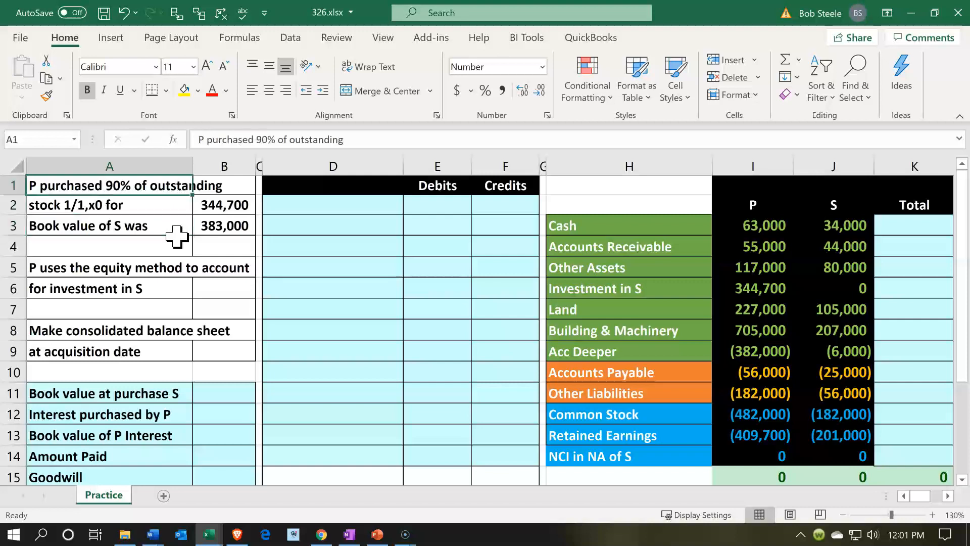
key(Down)
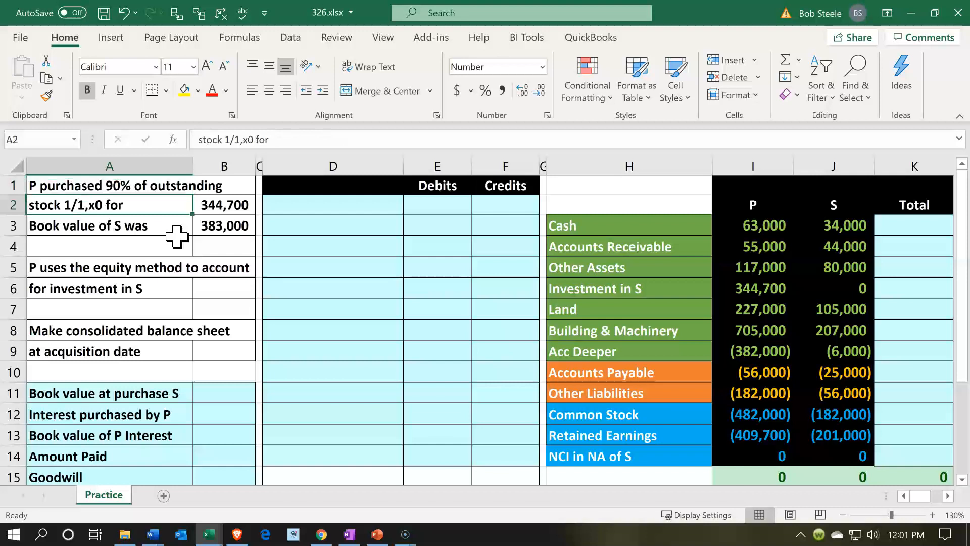
key(Down)
key(Down)
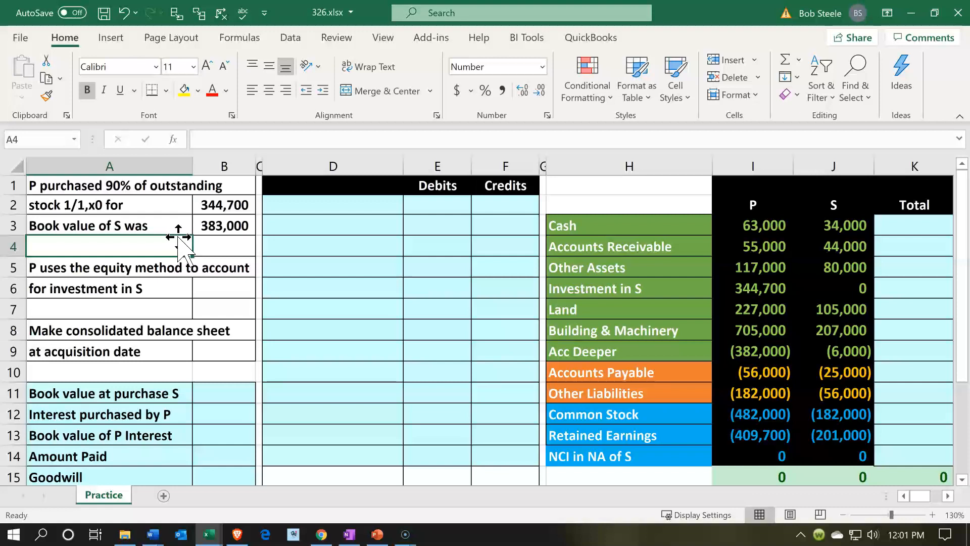
key(Down)
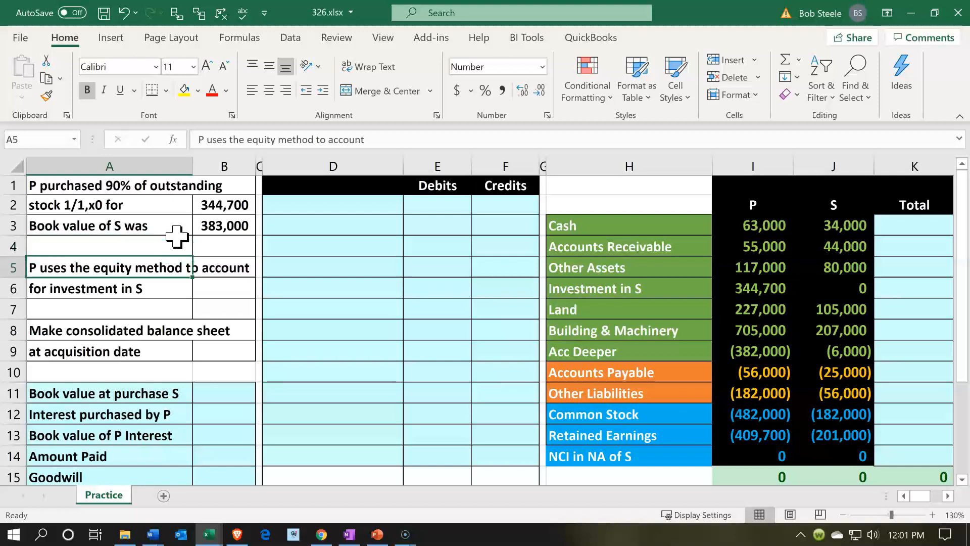
key(Down)
key(Down)
key(Down)
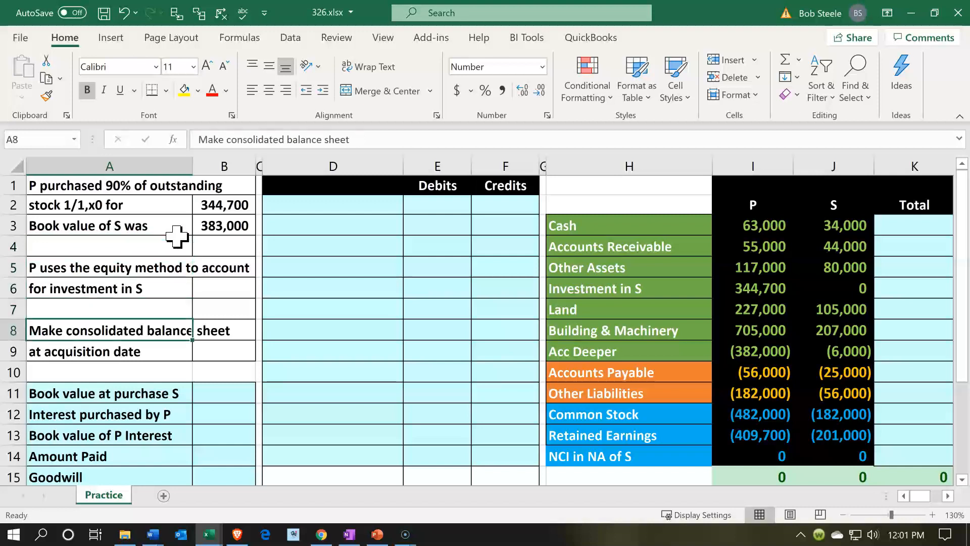
key(Down)
key(Down)
key(Down)
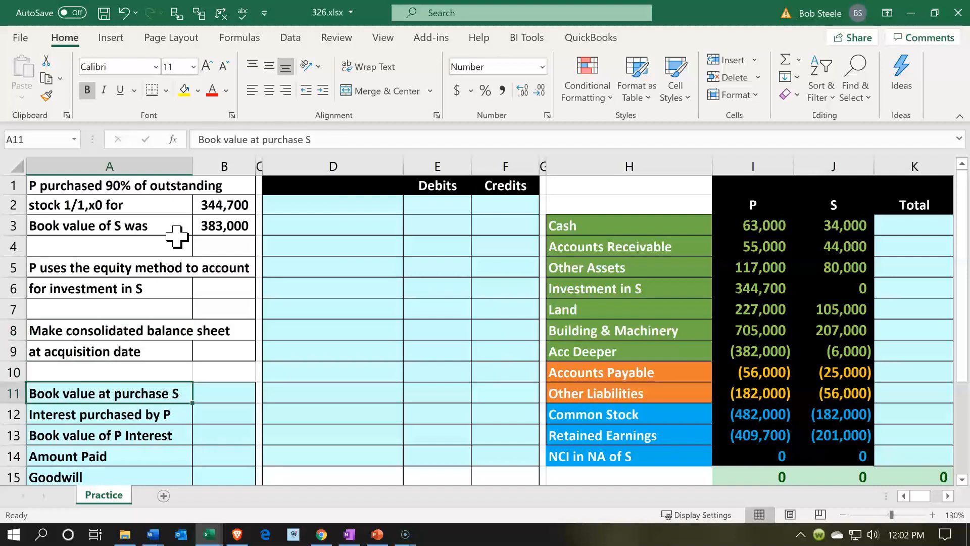
Step: Link B11 to the book value of S in B3 and check it against S's common stock and retained earnings
key(Right)
text(=)
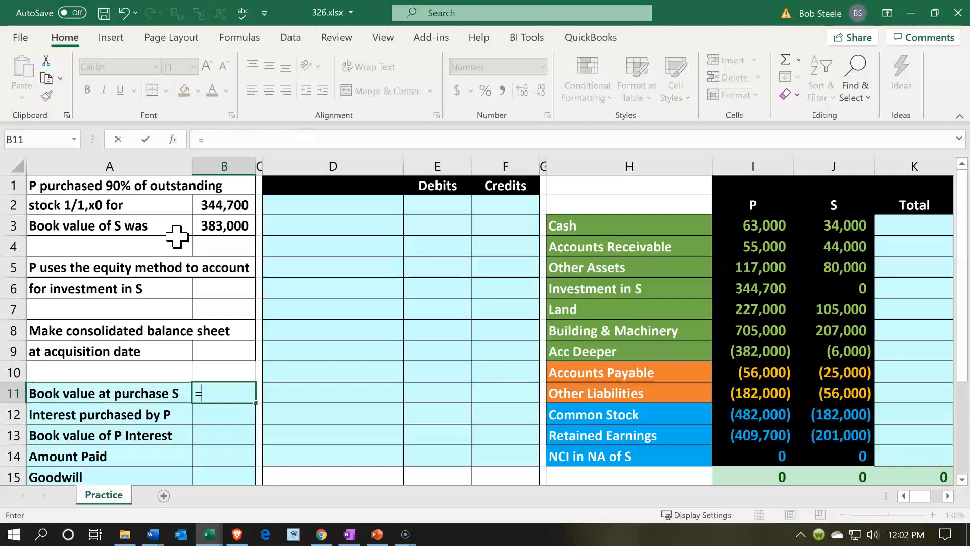
key(Up)
key(Up)
key(Up)
key(Up)
key(Up)
key(Up)
key(Up)
key(Up)
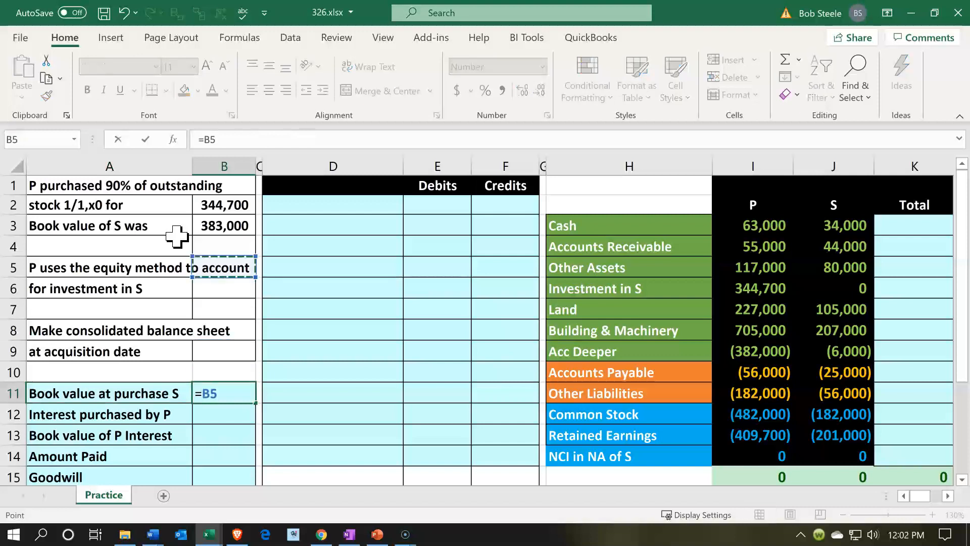
key(Return)
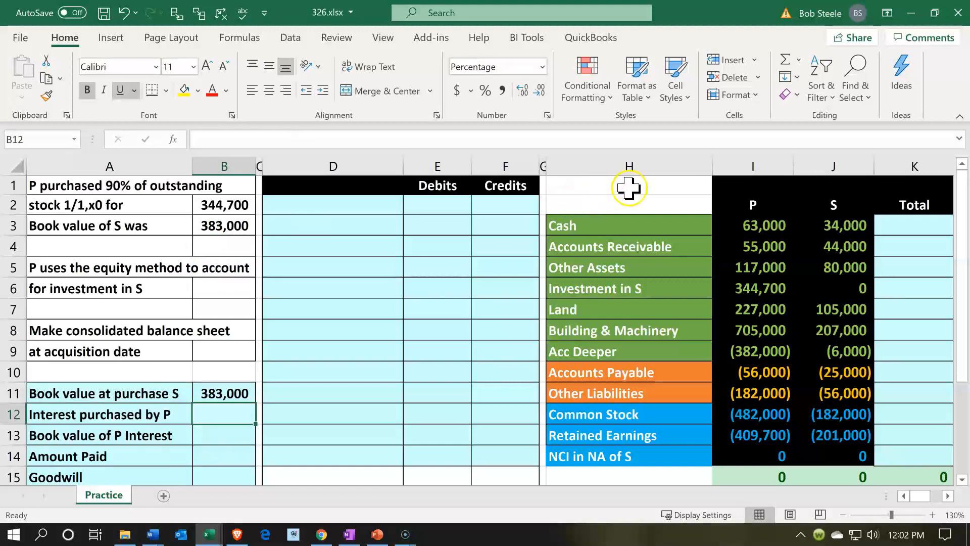
click(783, 226)
drag(829, 228, 836, 434)
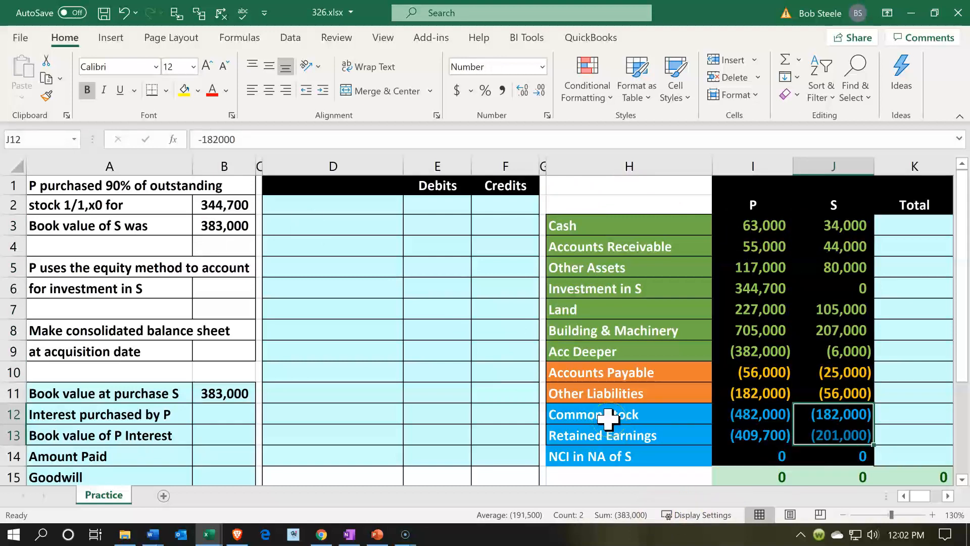
Step: Enter 90% as the interest purchased by P in B12
click(237, 413)
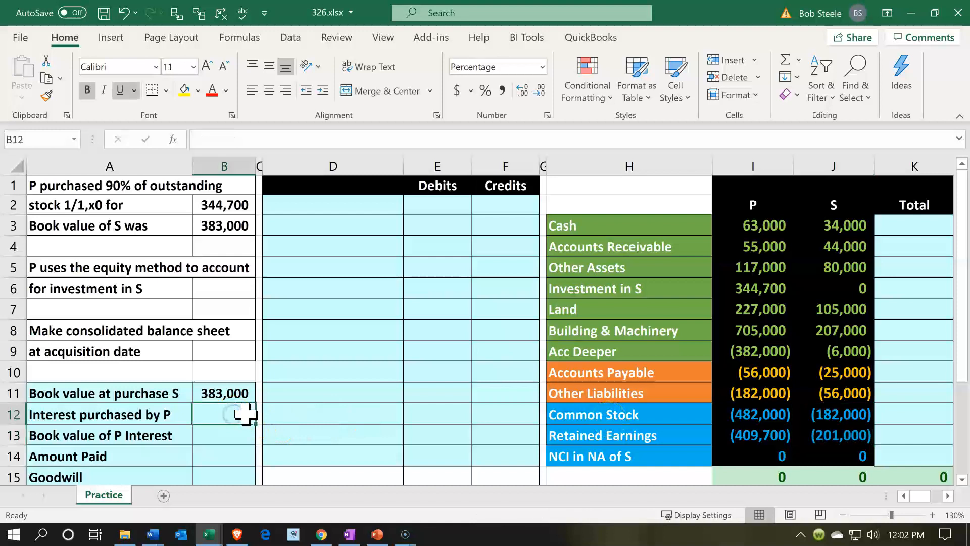
text(9)
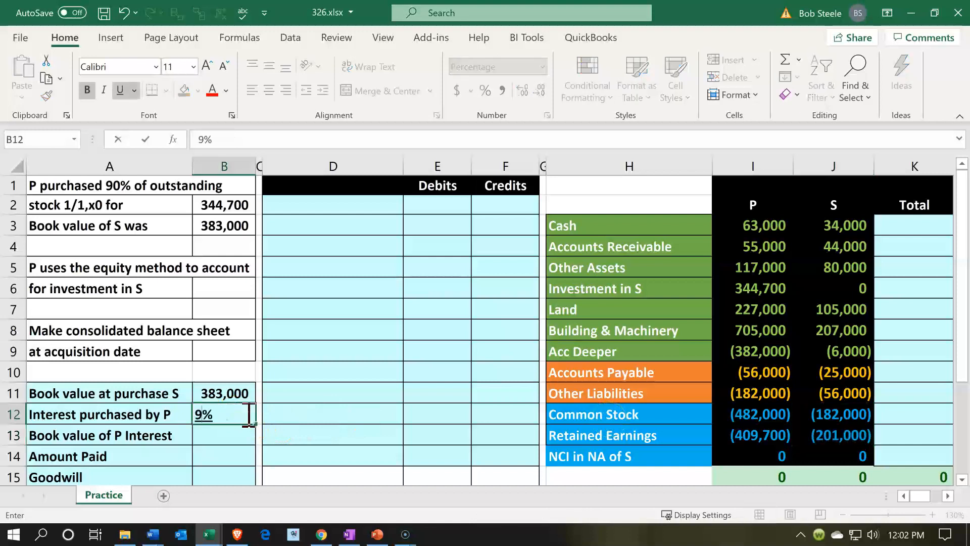
text(0)
key(Return)
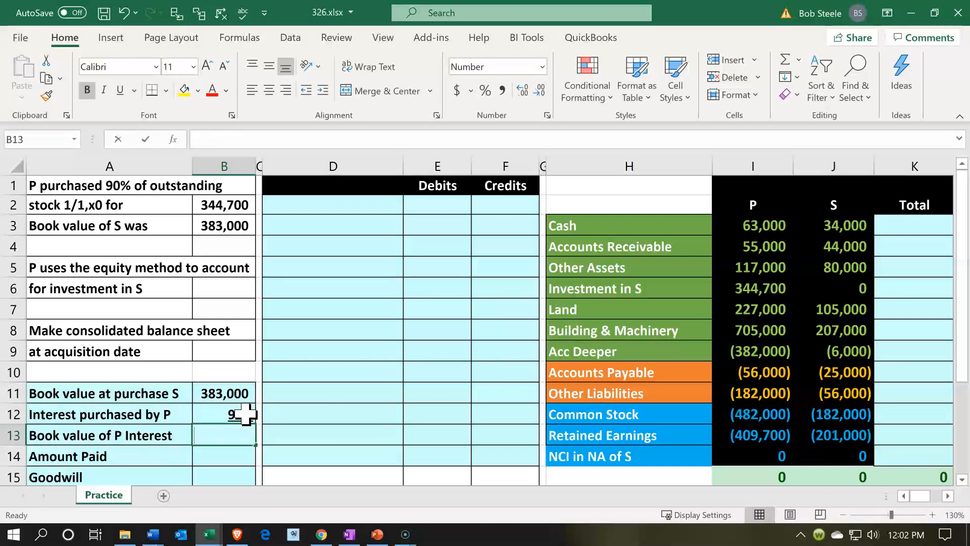
Step: Calculate the book value of P's interest in B13 by multiplying B11 by B12
text(=)
key(Up)
key(Up)
text(*)
key(Up)
key(ctrl+Return)
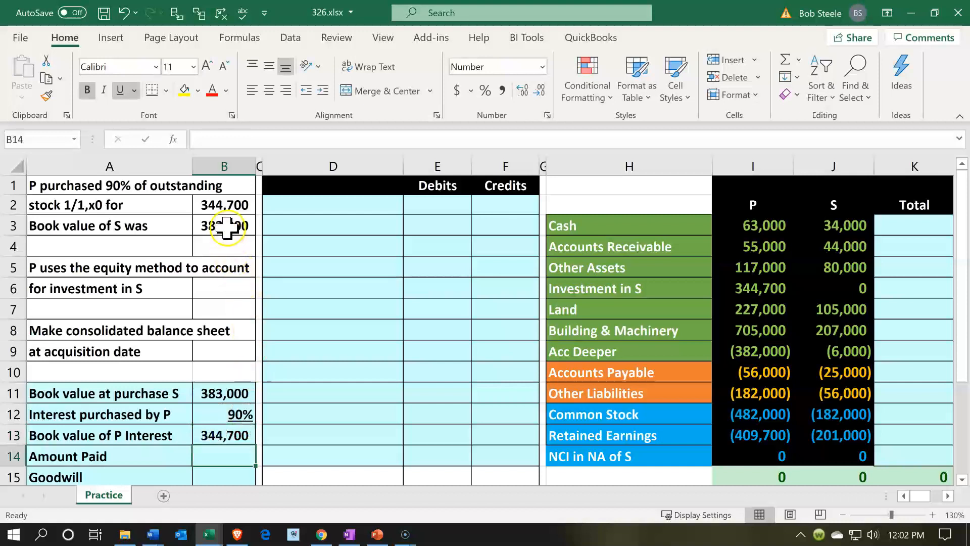
Step: Examine the purchase price in B2, then compare the sum of S's assets and liabilities in J3:J11 with its equity in J12:J13
click(228, 209)
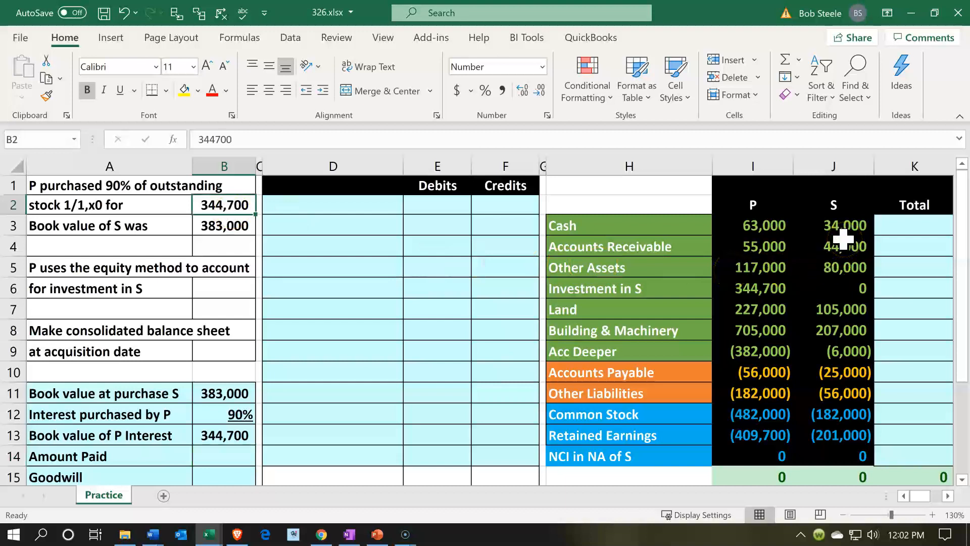
drag(831, 226, 841, 385)
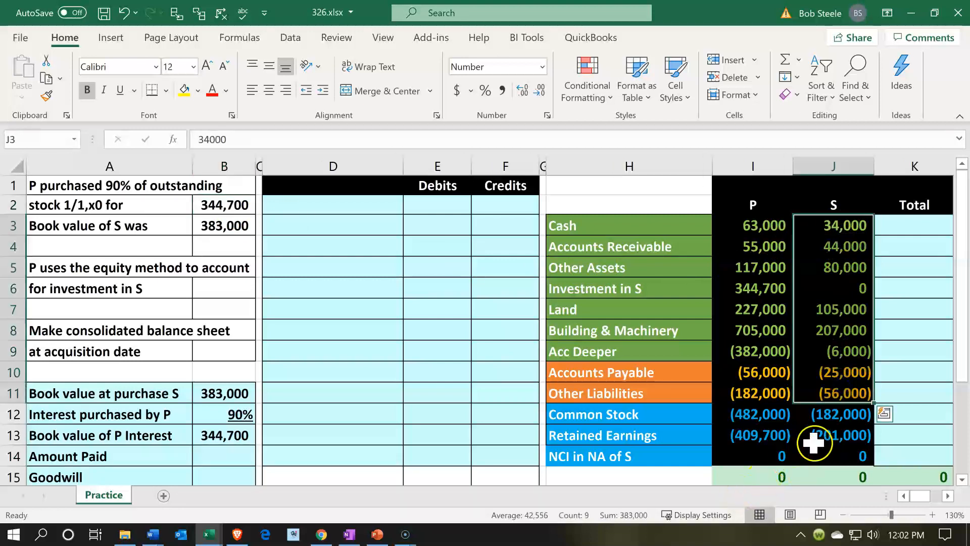
drag(834, 423, 811, 437)
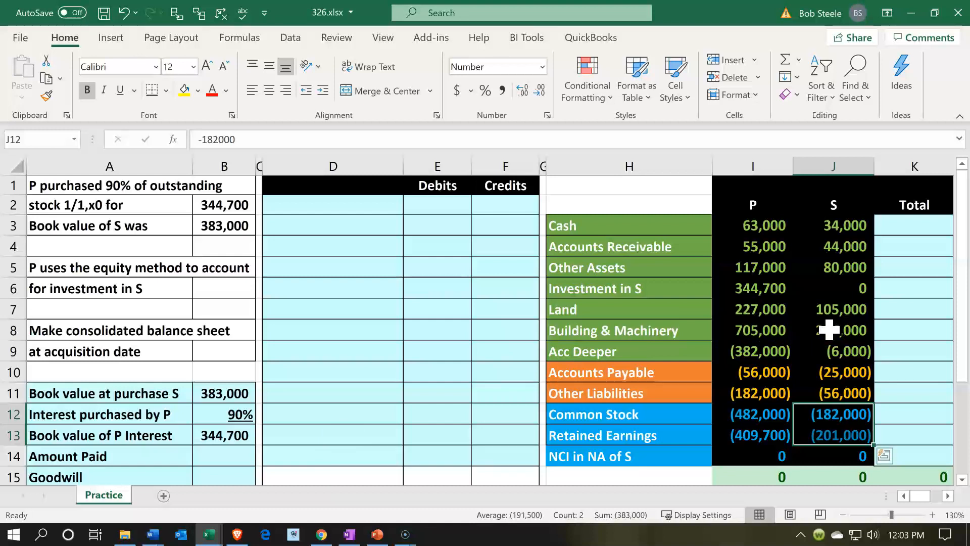
click(285, 442)
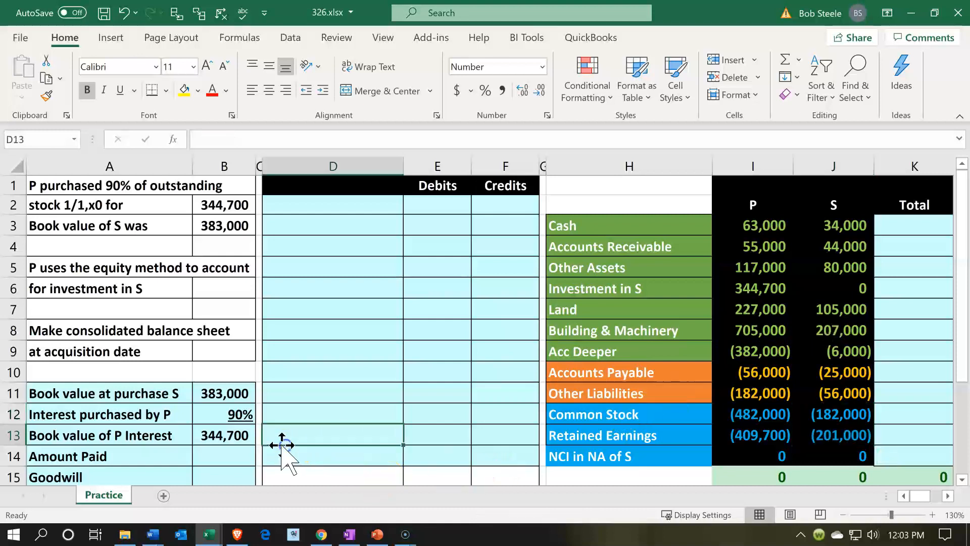
Step: Link the amount paid in B14 to the stock purchase price in B2
click(244, 453)
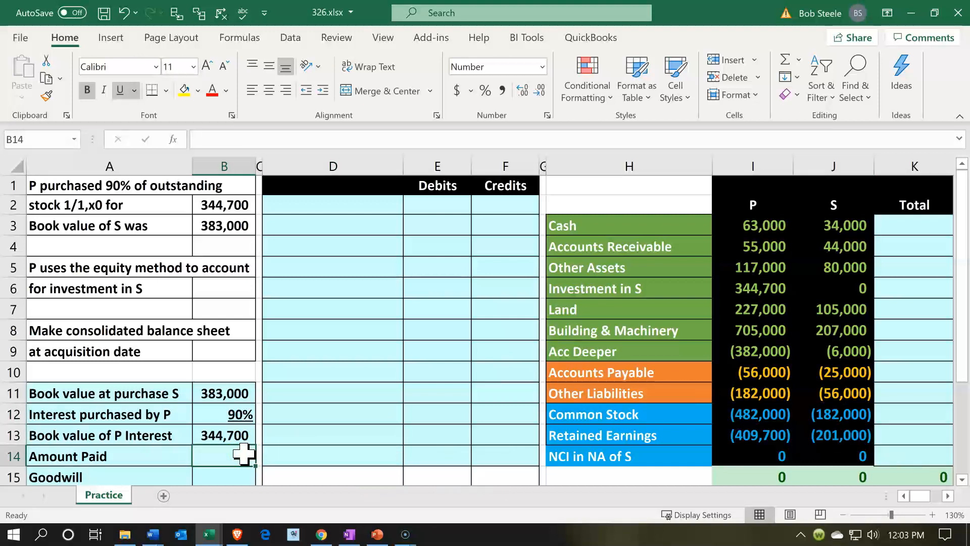
text(=)
key(Up)
key(Up)
key(Up)
key(Up)
key(Up)
key(Up)
key(Up)
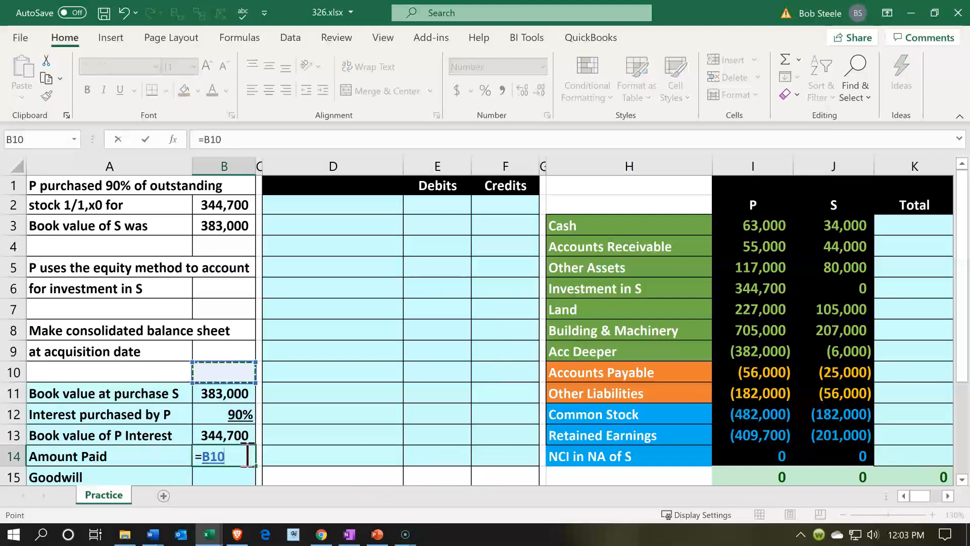
key(Up)
key(Up)
key(Up)
key(Up)
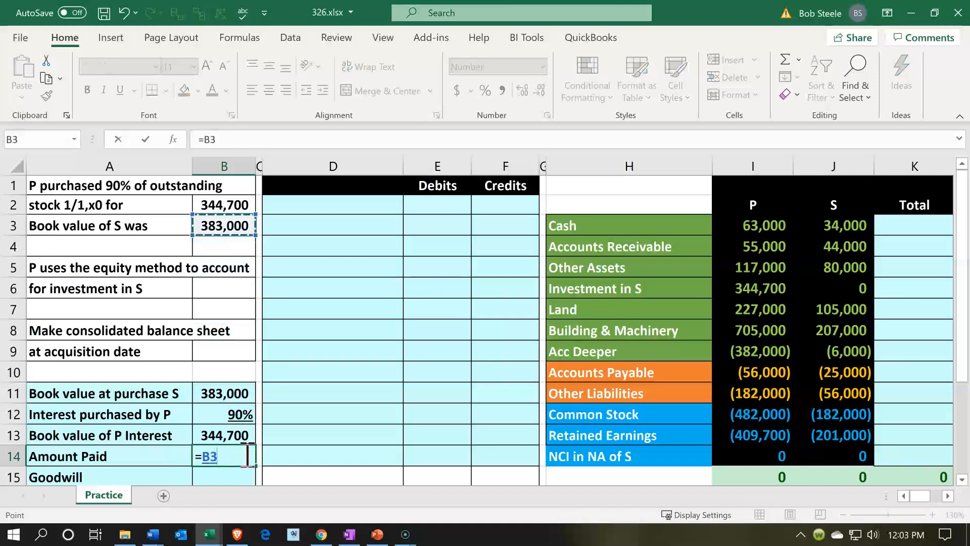
key(Return)
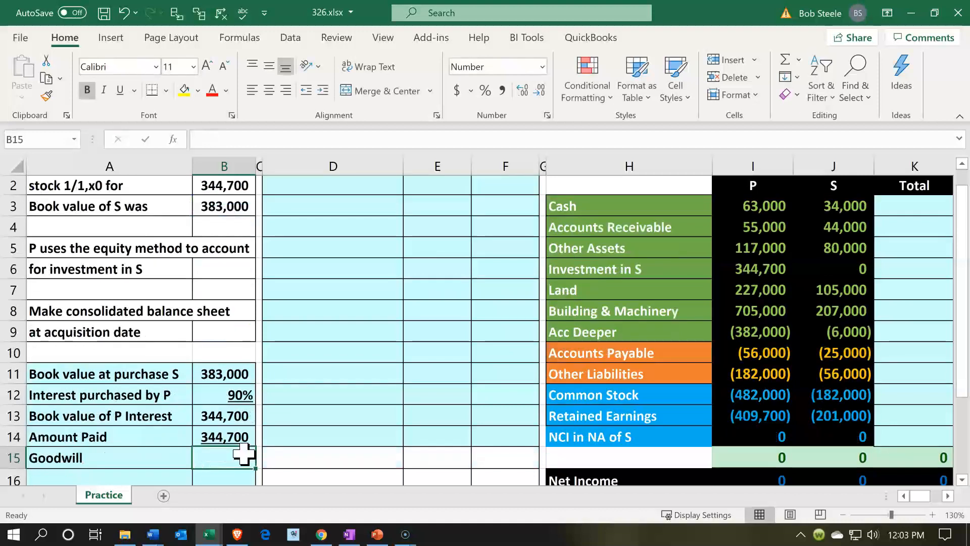
Step: Calculate goodwill in B15 by subtracting the amount paid in B14 from the book value of P's interest in B13
text(=)
key(Up)
key(Up)
text(-)
key(Up)
key(Return)
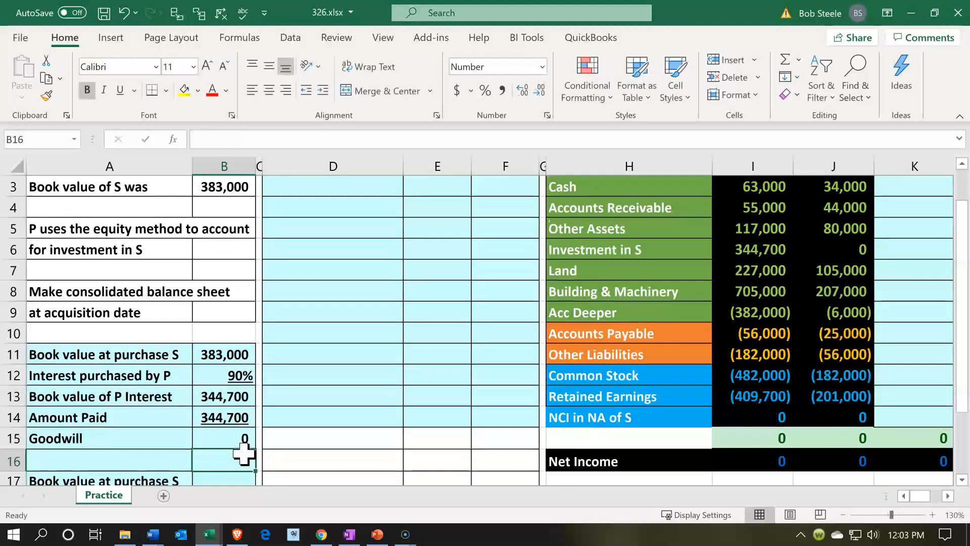
Step: Link the book value at purchase of S in B17 to the figure in B11
scroll(244, 453, down, 1)
scroll(244, 453, down, 1)
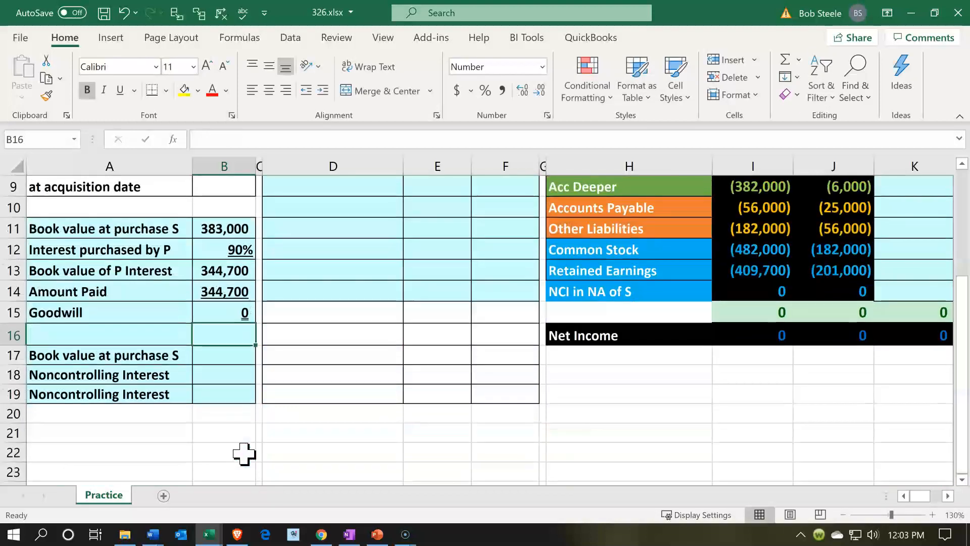
click(211, 357)
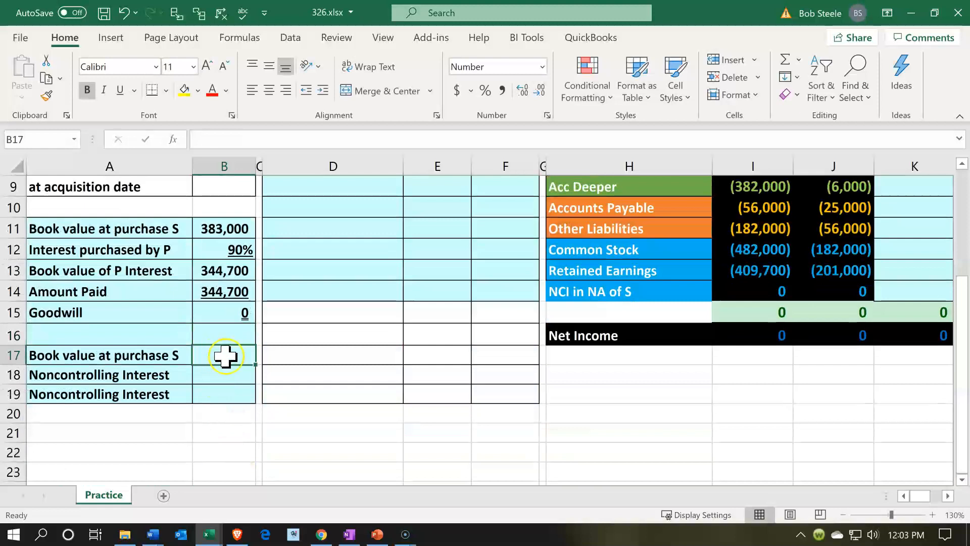
text(=)
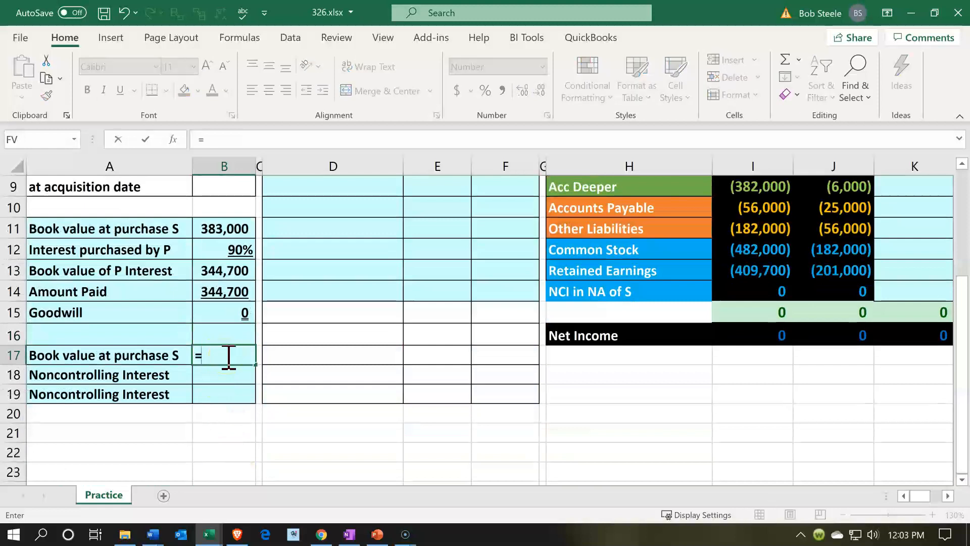
key(Up)
key(Up)
key(Up)
key(Up)
key(Up)
key(Up)
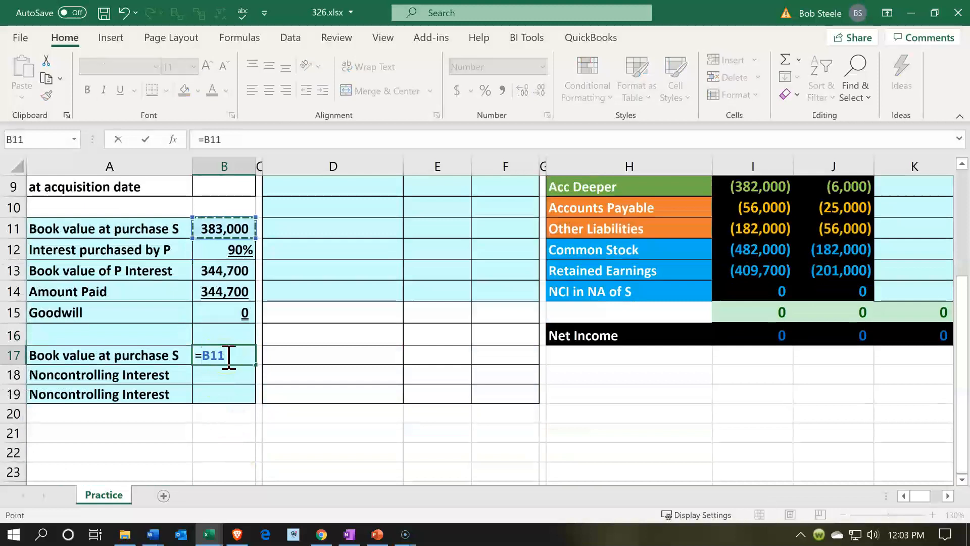
key(Return)
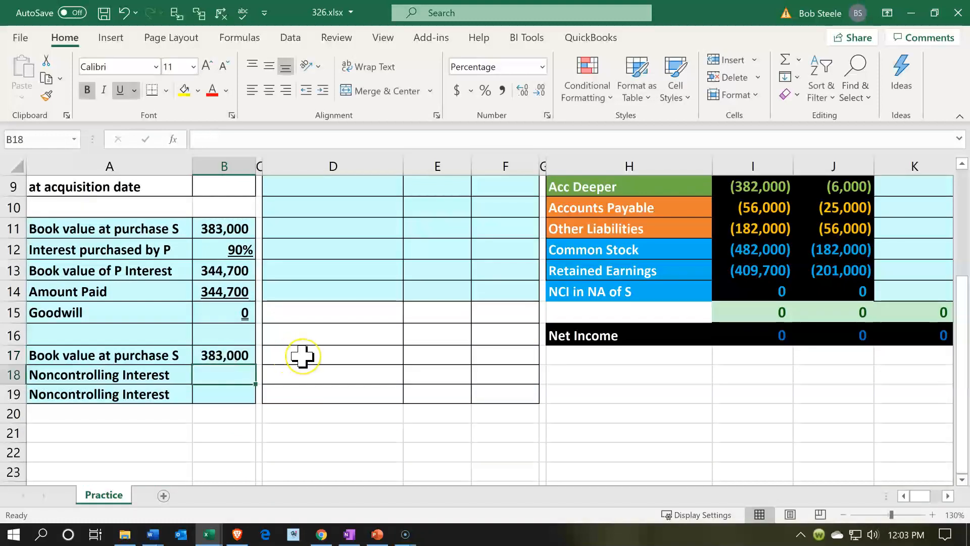
Step: Enter a 10% noncontrolling interest in B18 and calculate its amount in B19 by multiplying B17 by B18
text(10)
key(Return)
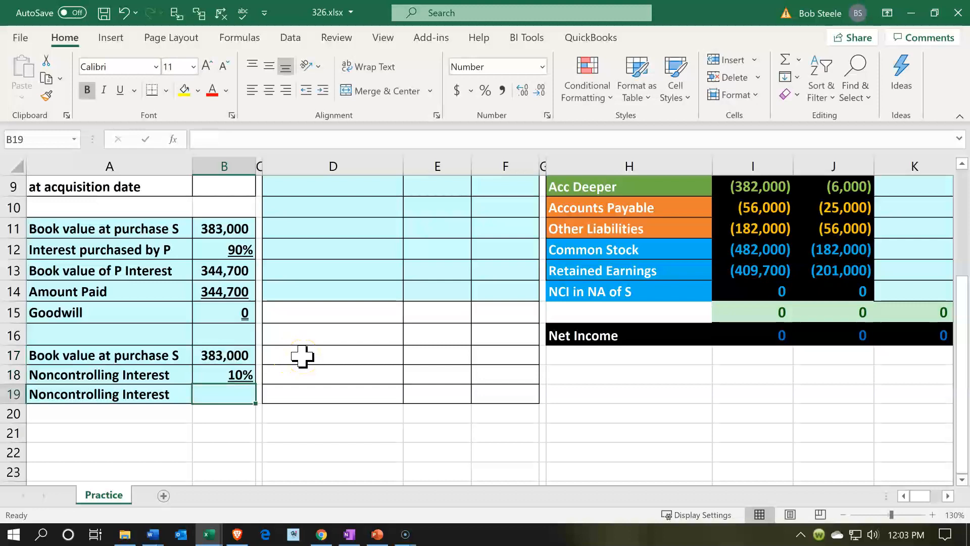
text(=)
key(Up)
key(Up)
text(*)
key(Up)
key(Return)
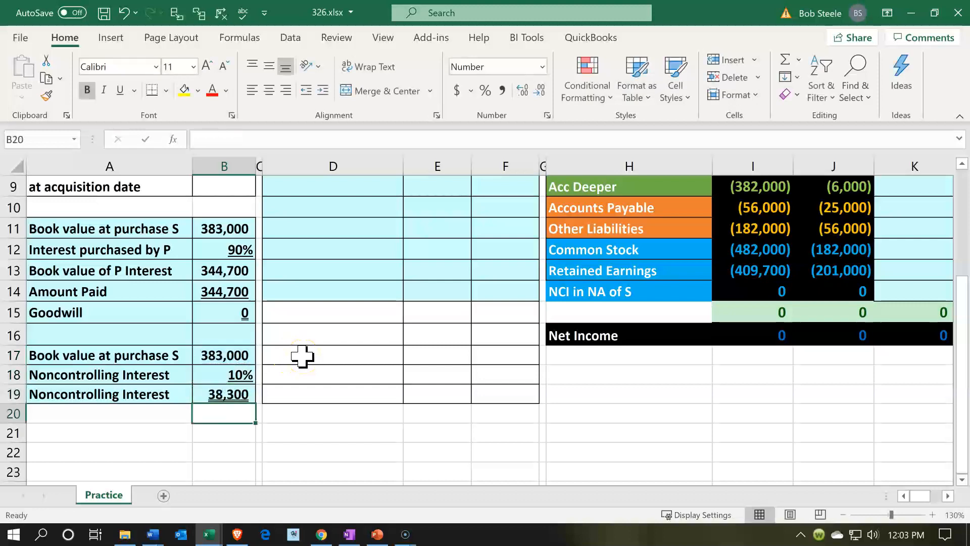
Step: Check the sum of the noncontrolling interest in B19 and the amount paid in B14 against the book value in B11
click(234, 394)
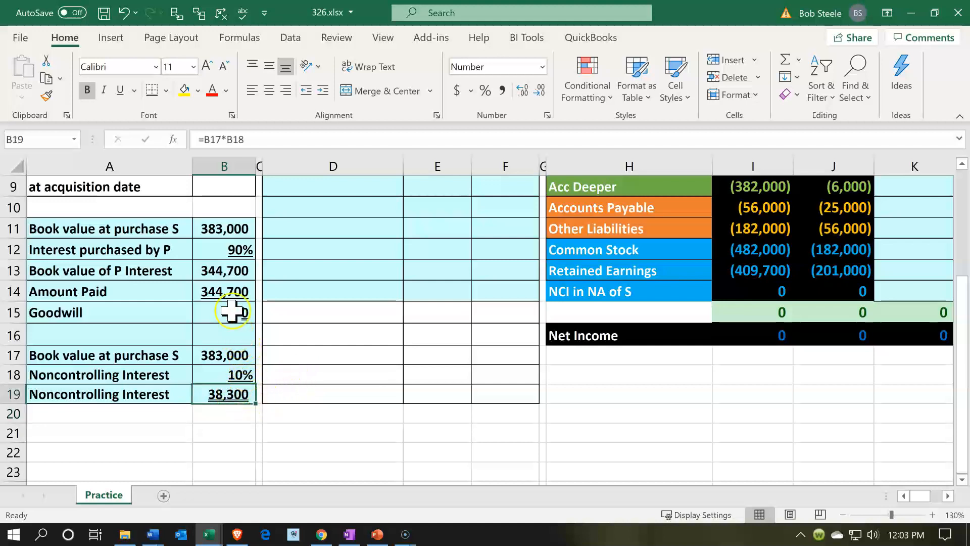
ctrl+click(230, 292)
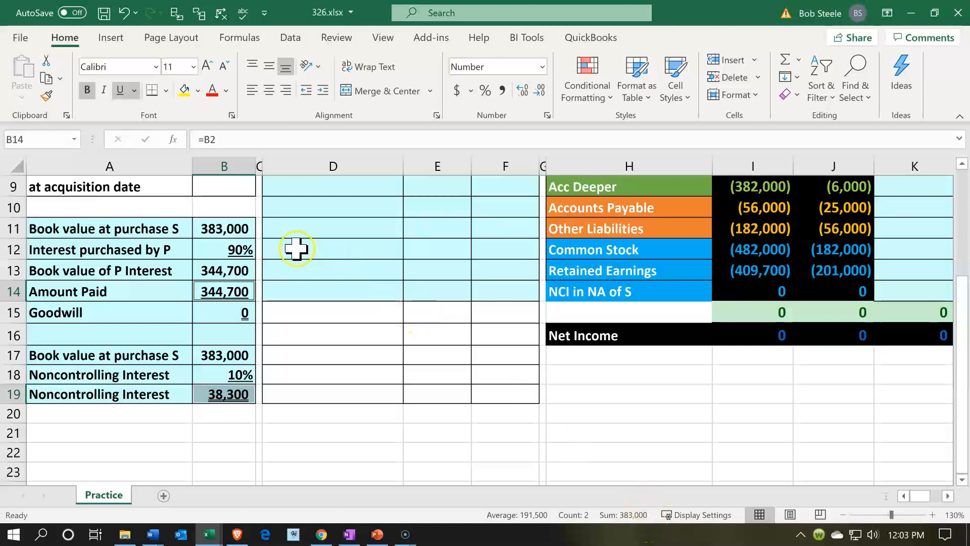
click(253, 227)
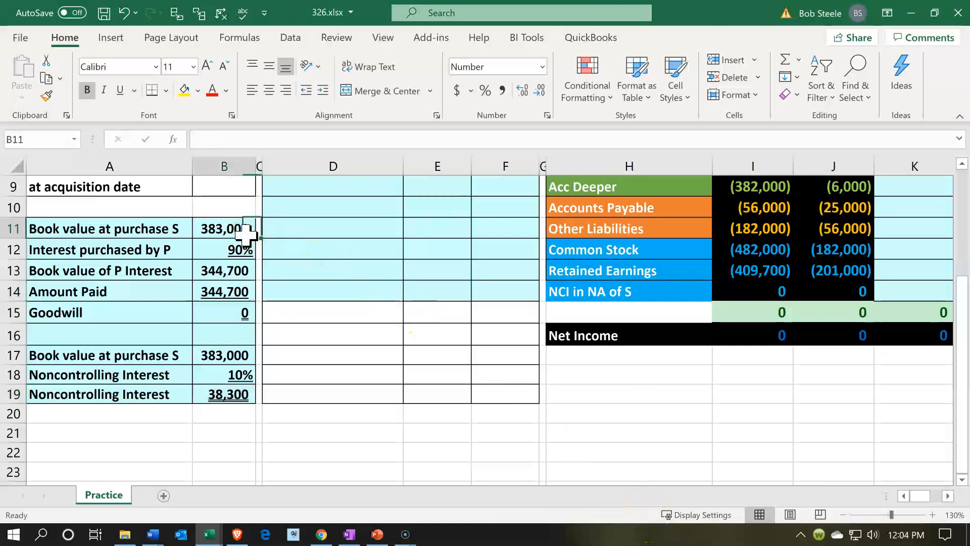
Step: Compare the total of S's assets and liabilities in J3:J11 with its equity in J12:J13
scroll(607, 303, up, 3)
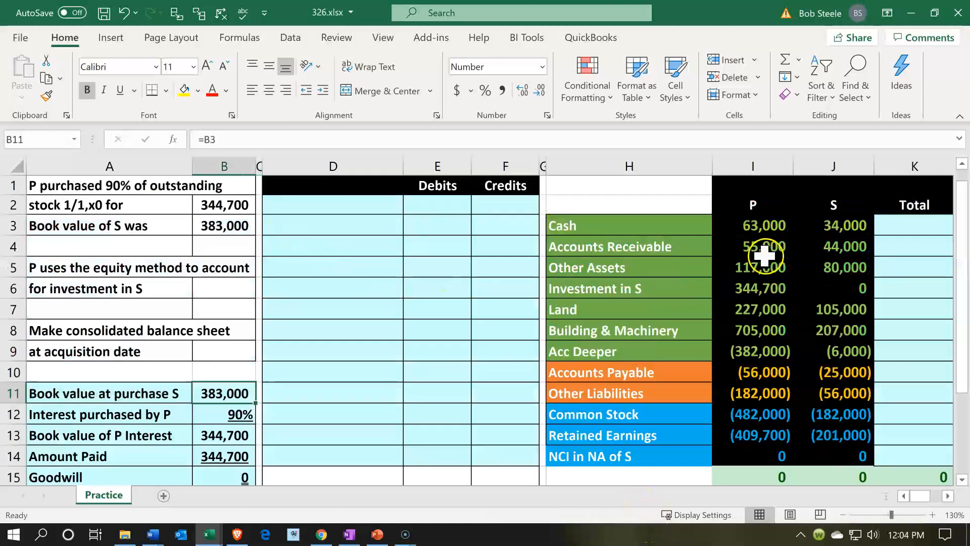
click(819, 229)
drag(822, 249, 817, 397)
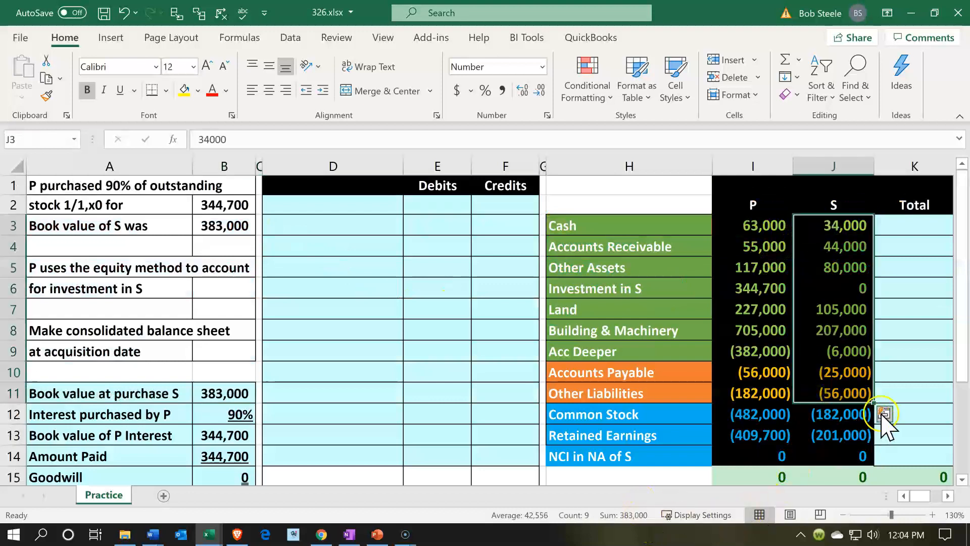
drag(854, 420, 852, 432)
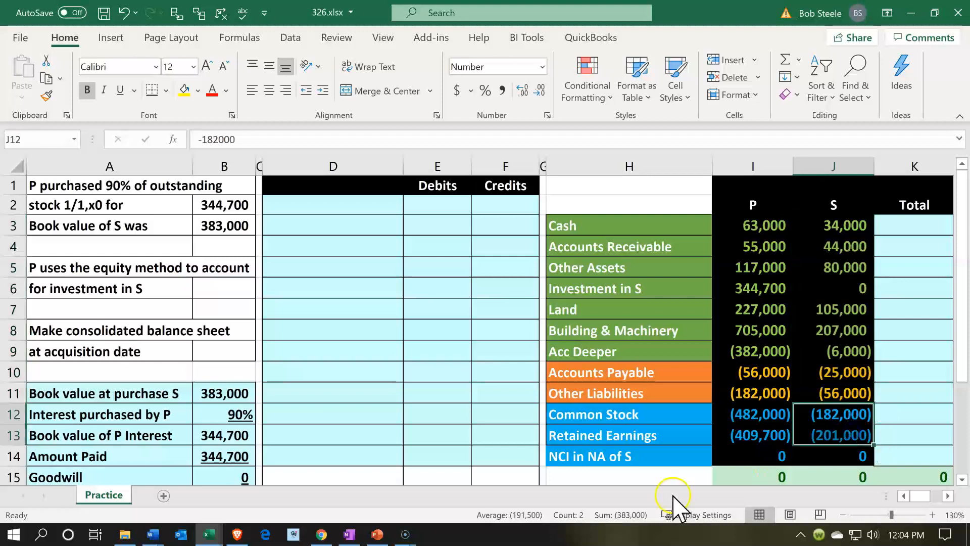
Step: Total the cash of P and S in K3 by summing I3:J3
click(484, 280)
key(Right)
key(Right)
key(Right)
key(Right)
key(Right)
key(Right)
key(Right)
key(Right)
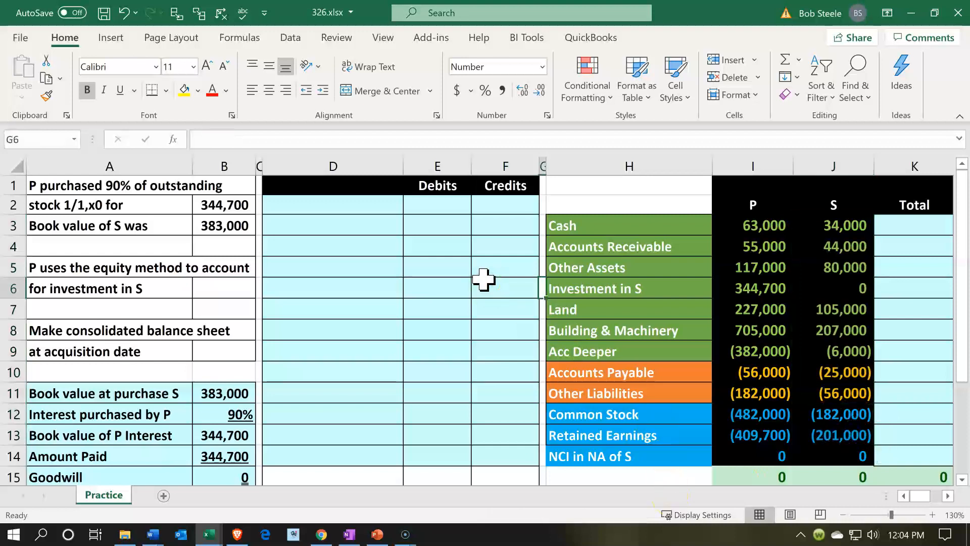
key(Right)
key(Right)
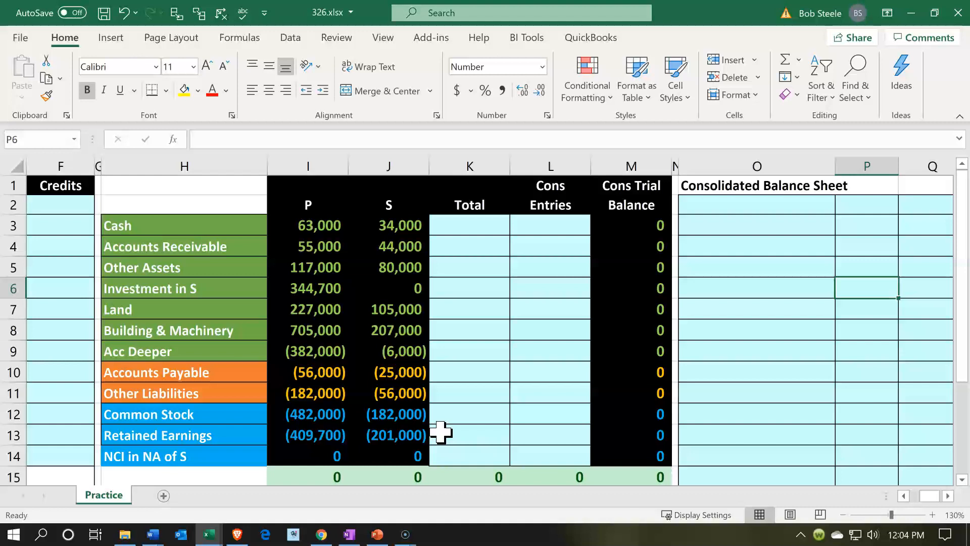
click(471, 230)
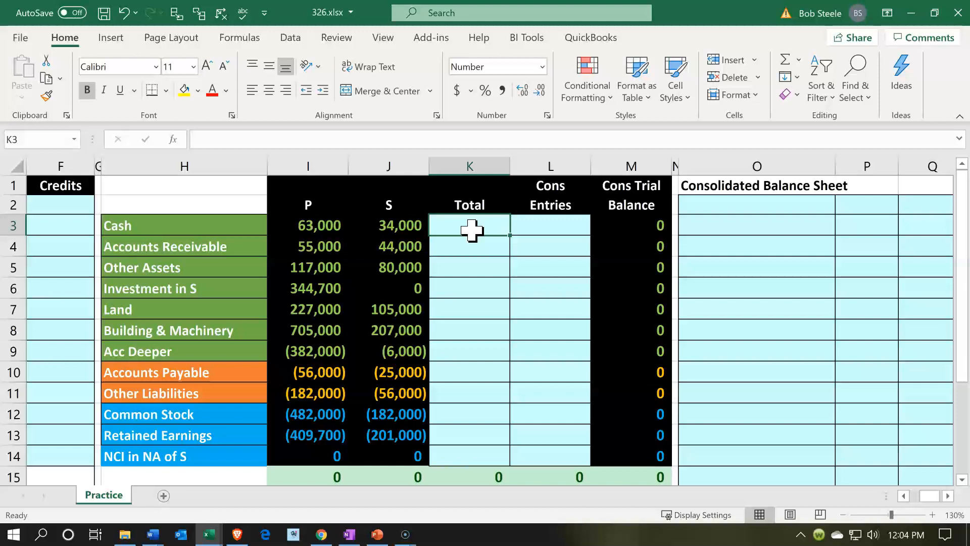
text(=sum)
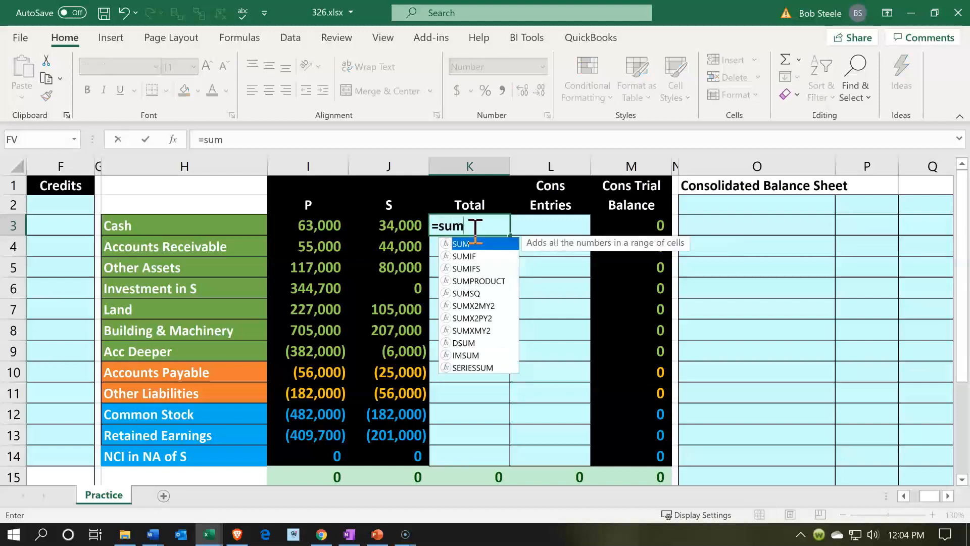
text(()
key(Left)
key(shift+Left)
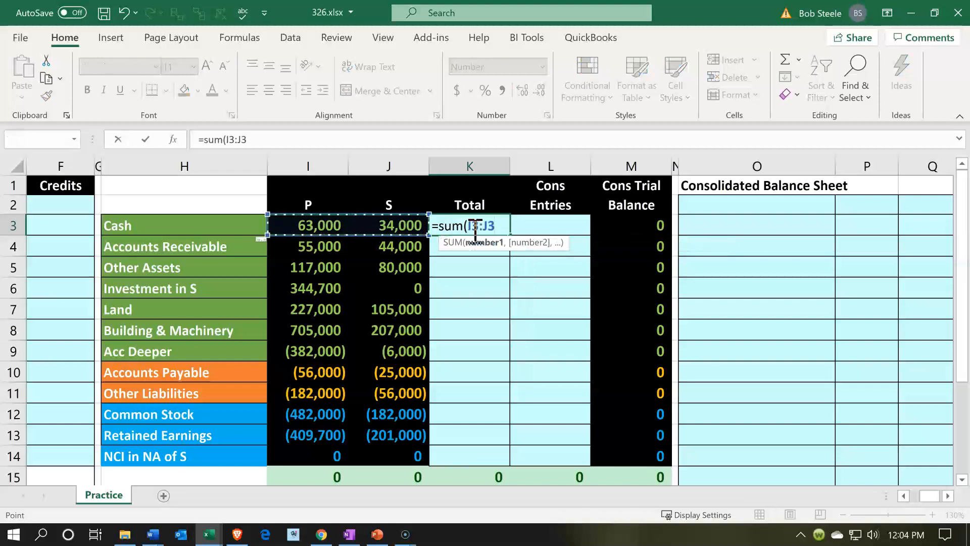
key(Return)
Step: Fill the K3 sum formula down through K14 and check the copied formula in K10
click(474, 229)
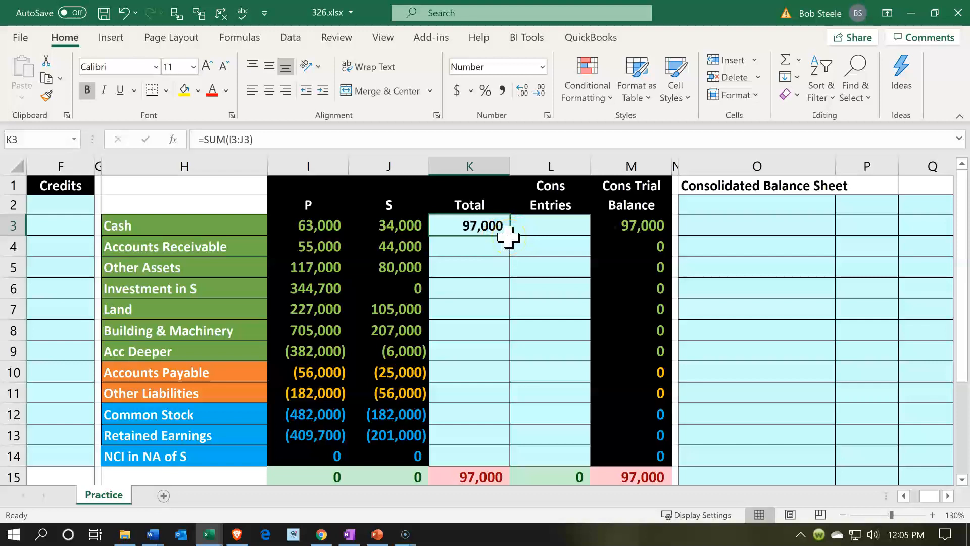
drag(509, 236, 499, 461)
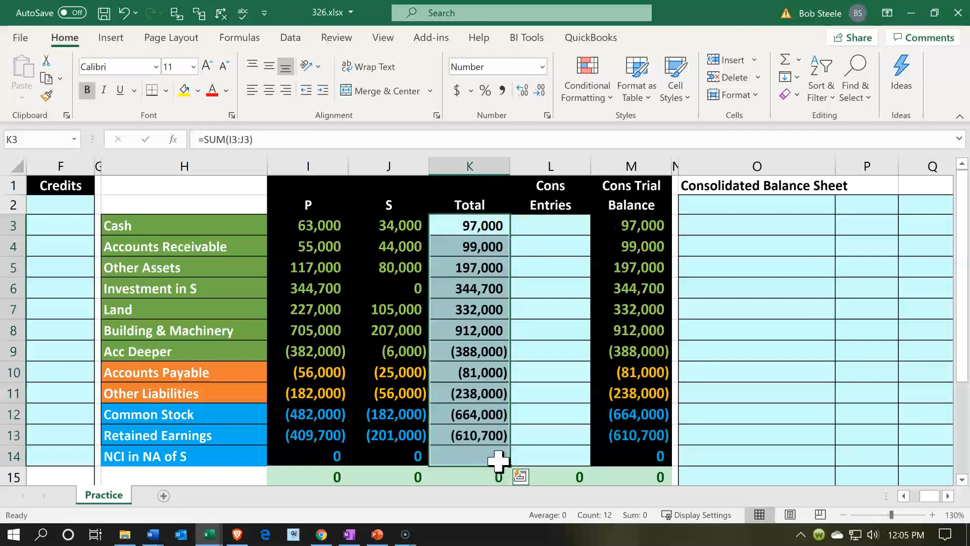
double_click(483, 374)
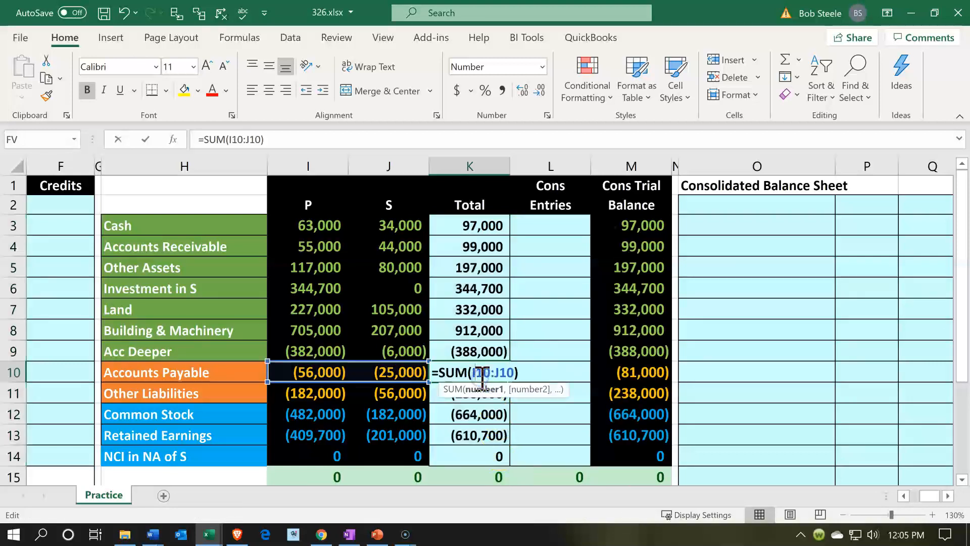
key(Return)
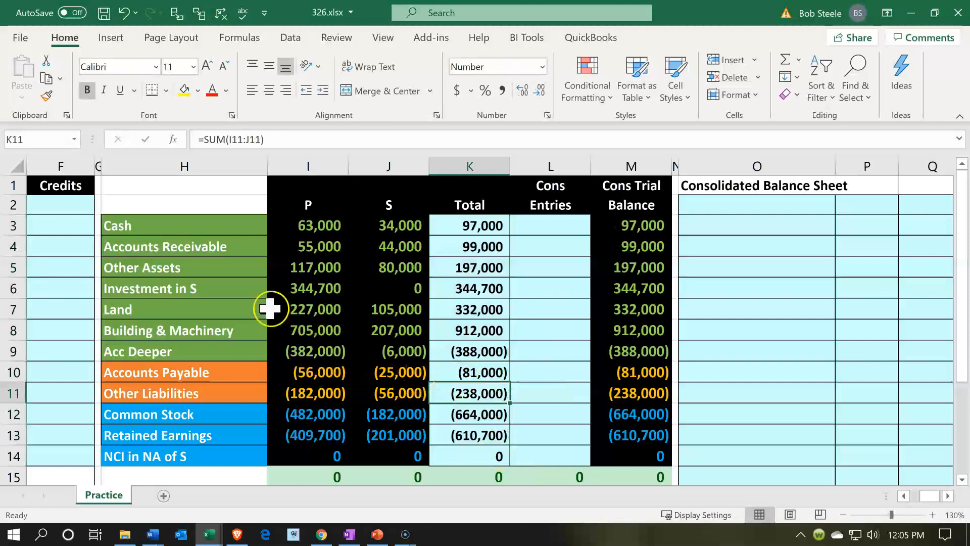
Step: Start the consolidating entry by linking the account name in D2 to Investment in S in H6
click(97, 287)
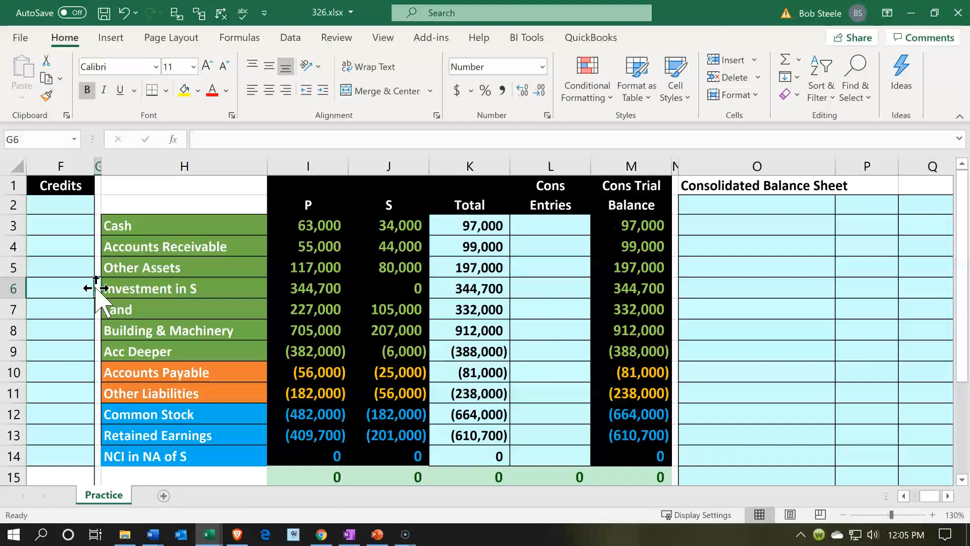
key(Left)
key(Left)
key(Left)
key(Left)
key(Up)
key(Up)
key(Up)
key(Up)
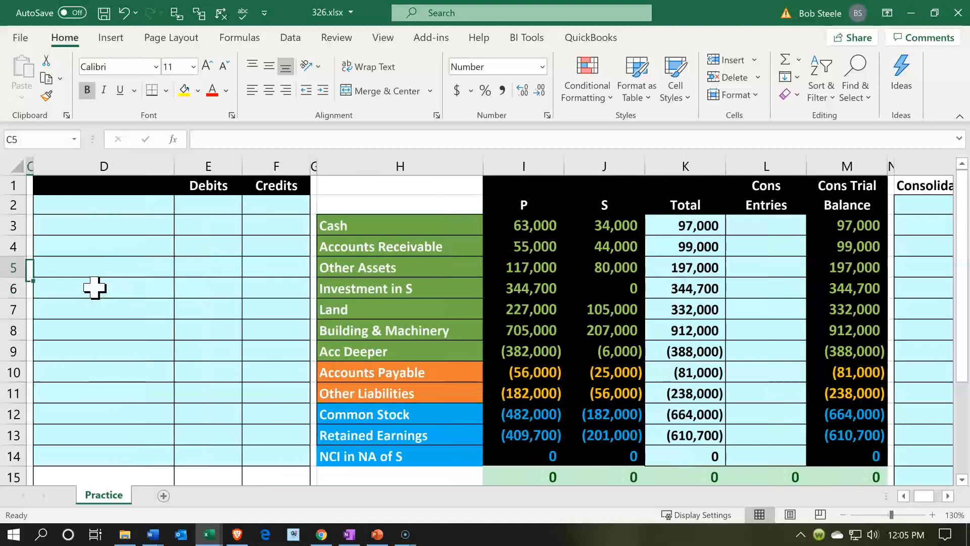
key(Right)
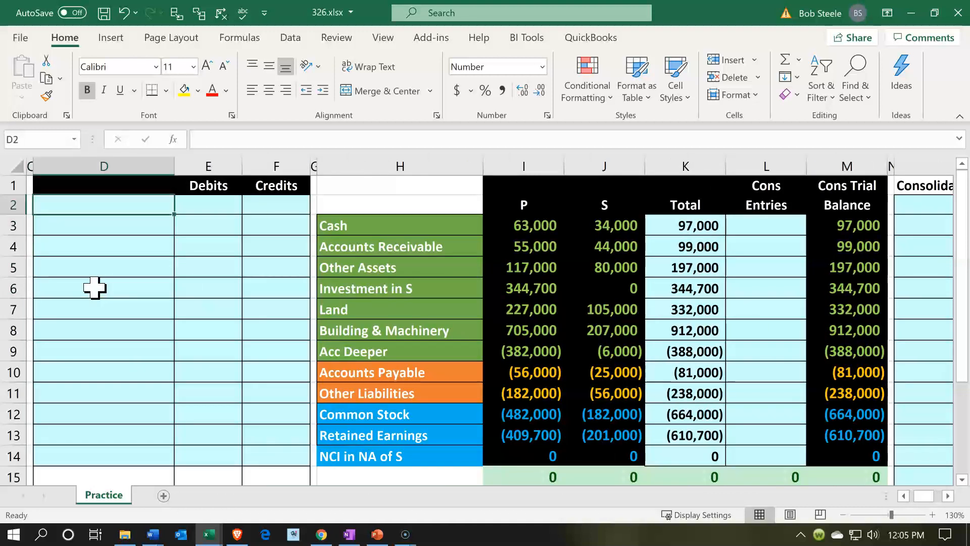
text(=)
key(Down)
key(Down)
key(Down)
key(Down)
key(Down)
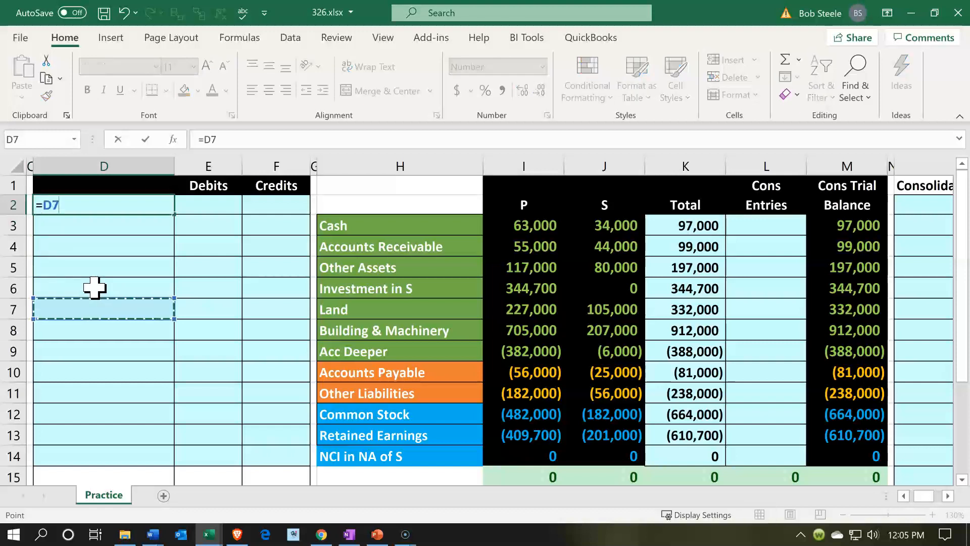
key(Right)
key(Right)
key(Right)
key(Right)
key(Up)
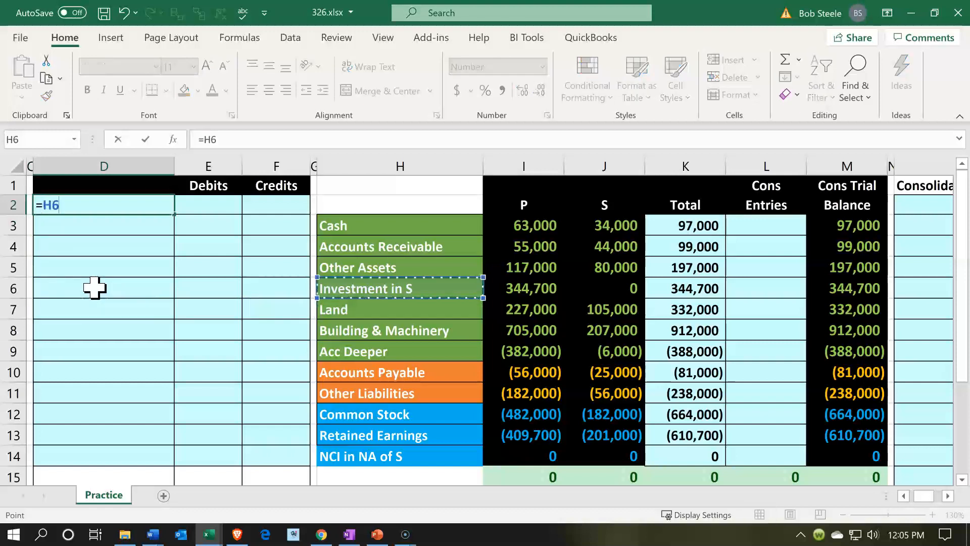
key(Return)
Step: Credit Investment in S in F2 with the negative of P's balance in I6
key(Right)
key(Right)
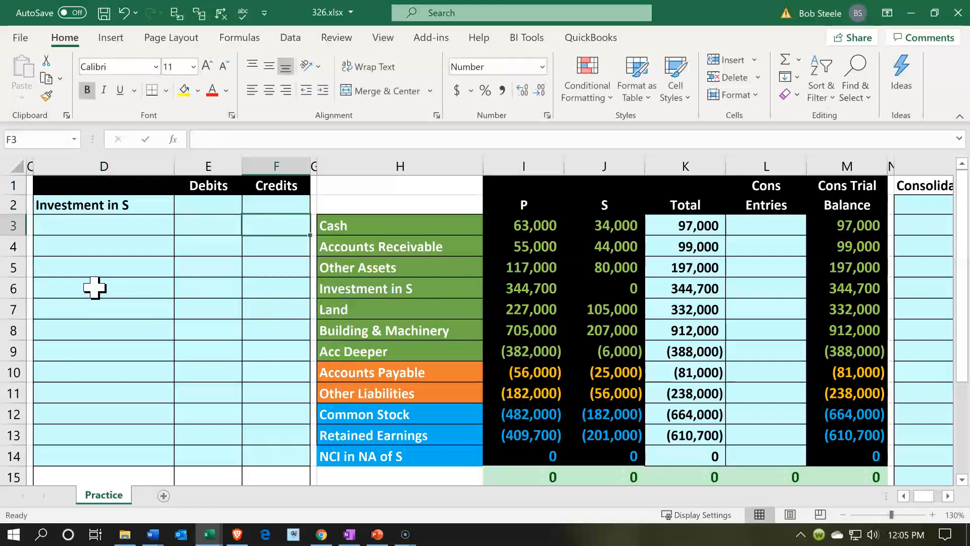
key(Up)
text(-)
key(Down)
key(Down)
key(Down)
key(Down)
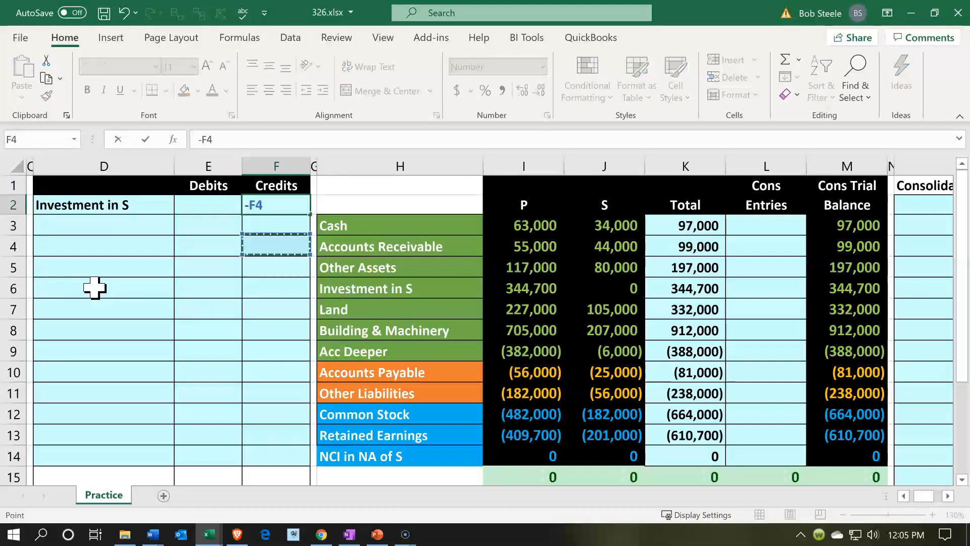
key(Right)
key(Right)
key(Right)
key(Right)
key(Left)
key(Return)
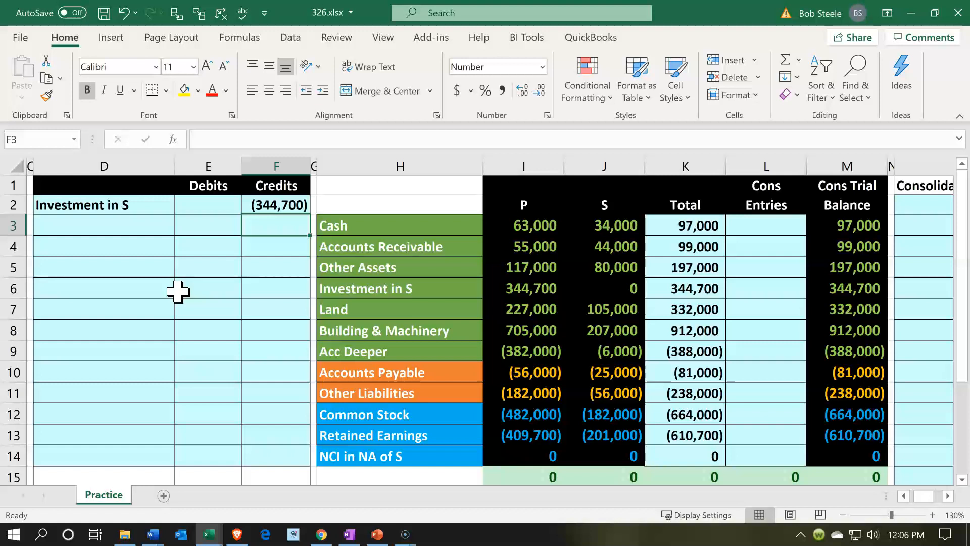
Step: Trace P's Investment in S figure in I6 back to the stock purchase price in B2
click(536, 291)
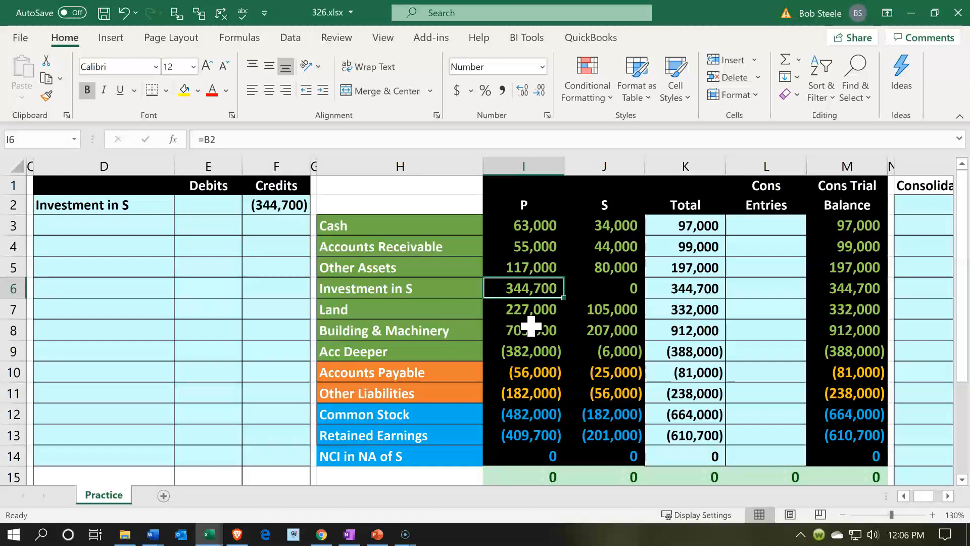
key(Left)
key(Left)
key(Left)
key(Left)
key(Left)
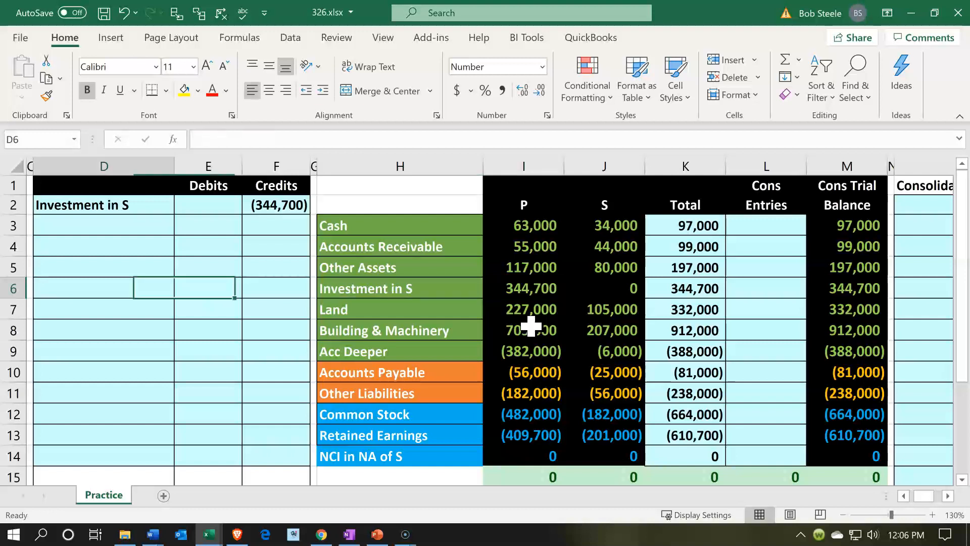
key(Left)
key(Left)
key(Left)
key(Up)
key(Up)
key(Up)
key(Up)
key(Right)
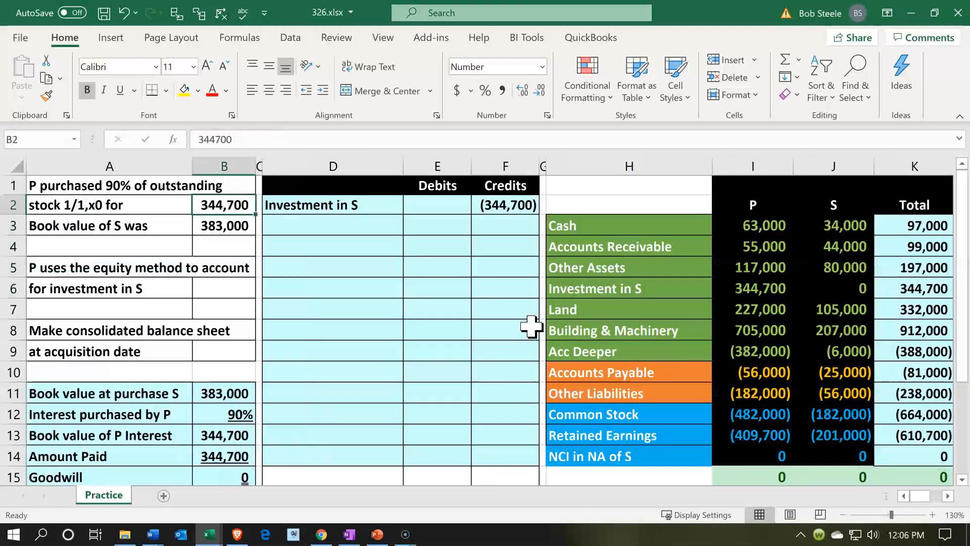
key(Right)
key(Right)
key(Right)
key(Right)
key(Right)
key(Right)
key(Right)
key(Right)
key(Right)
key(Right)
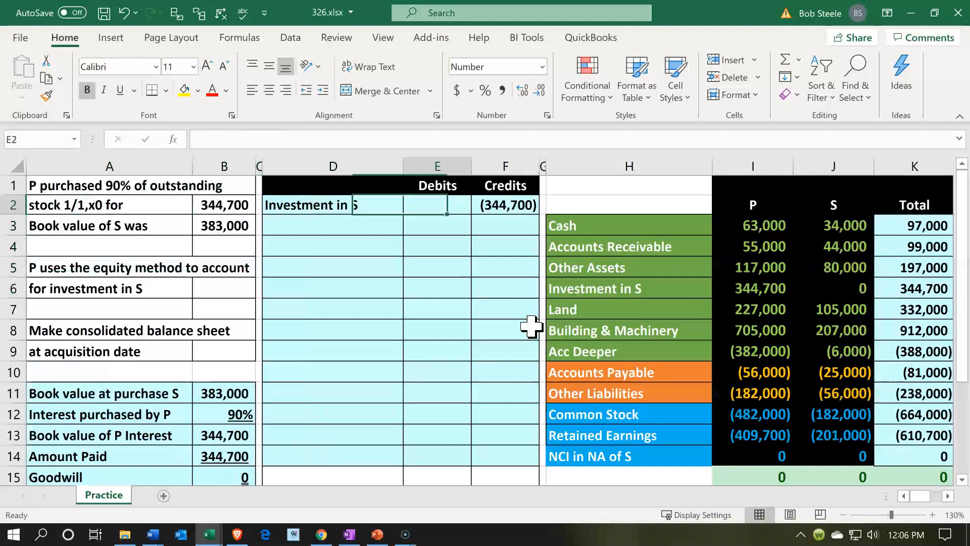
key(Right)
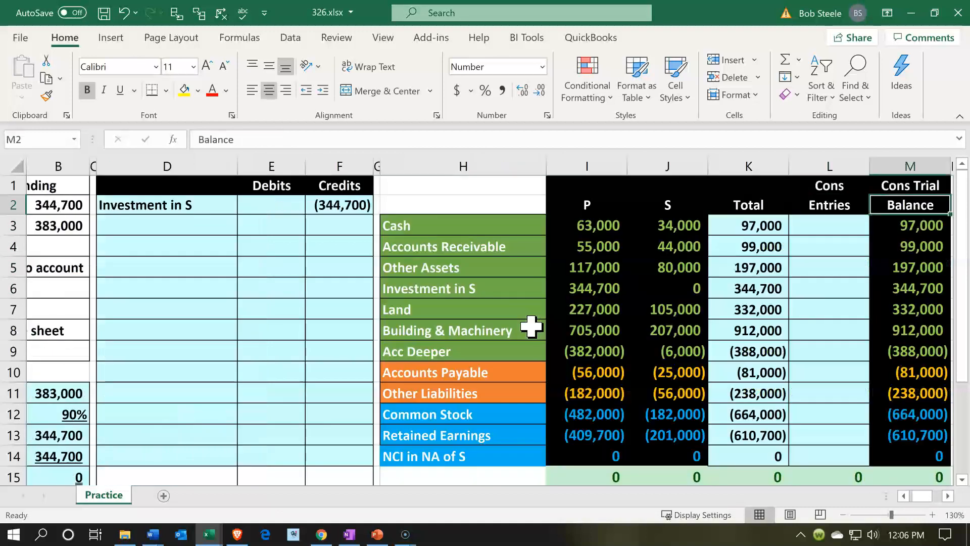
key(Right)
Step: Link the account name in D3 to Common Stock in H12
key(Left)
key(Left)
key(Left)
key(Left)
key(Left)
key(Left)
key(Left)
key(Left)
key(Left)
key(Left)
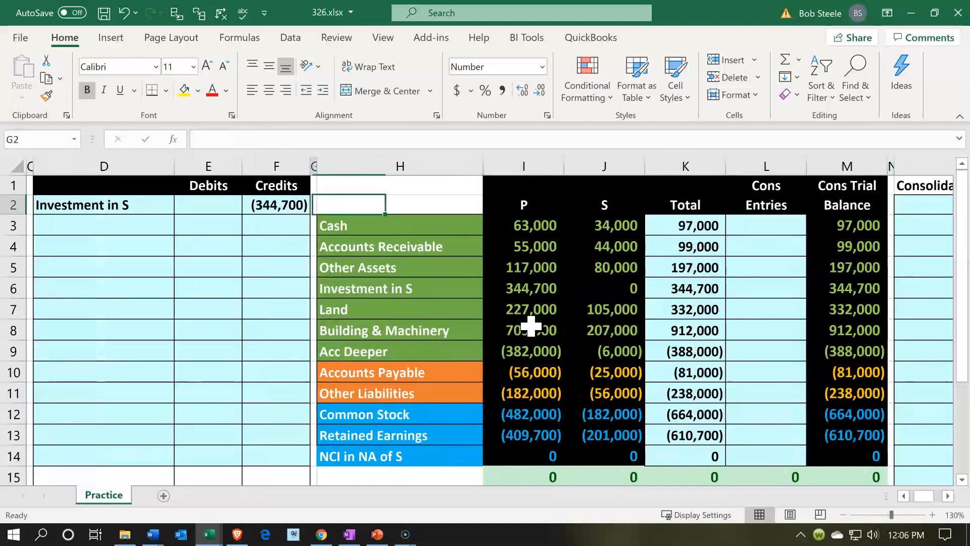
key(Down)
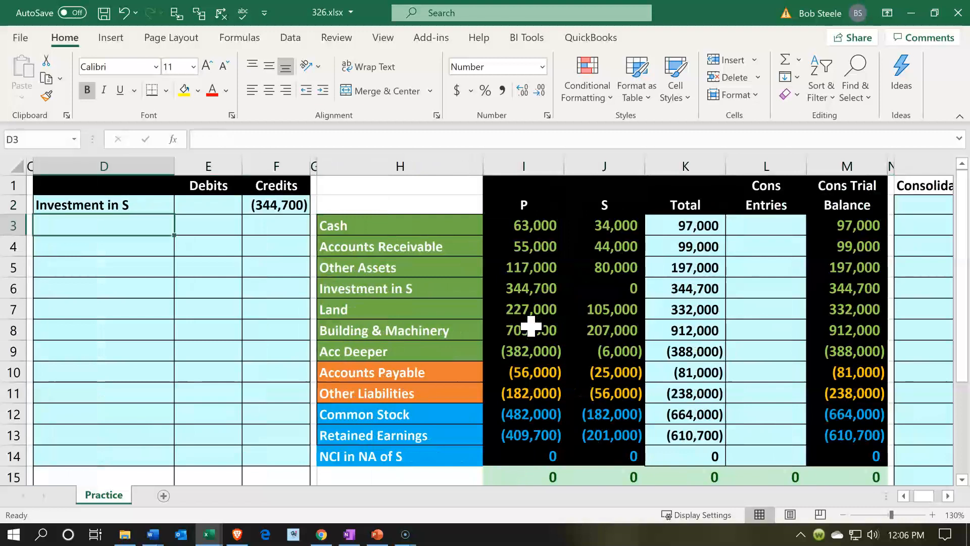
text(=)
key(Down)
key(Down)
key(Down)
key(Down)
key(Down)
key(Down)
key(Down)
key(Down)
key(Right)
key(Right)
key(Right)
key(Right)
key(Down)
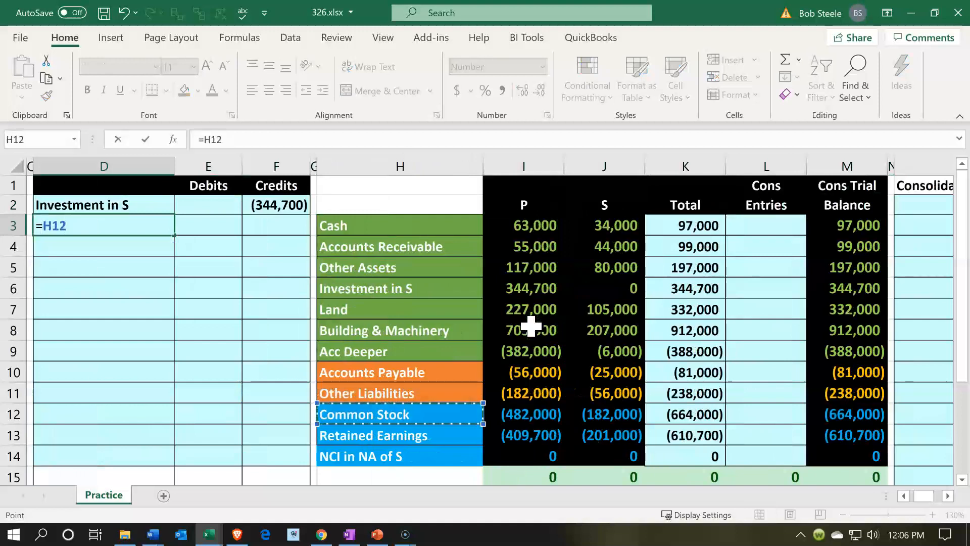
key(Return)
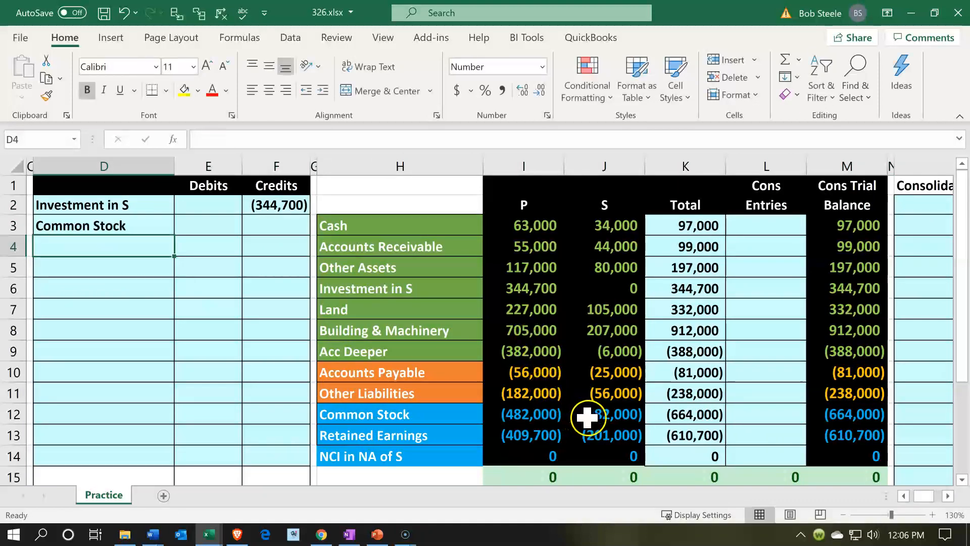
Step: Compare S's equity in J12:J13 with the Investment in S credit in F2 and locate the NCI in NA of S account
drag(595, 418, 596, 433)
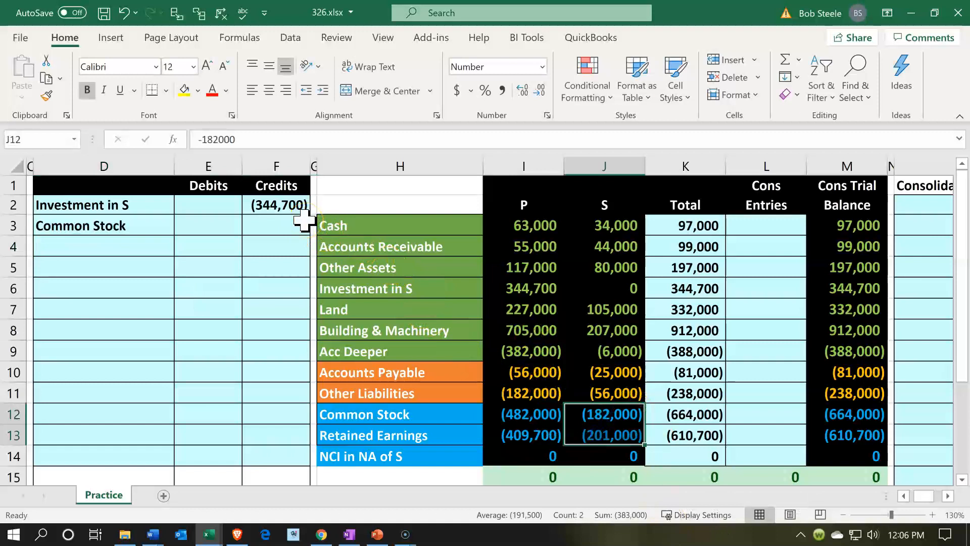
click(303, 205)
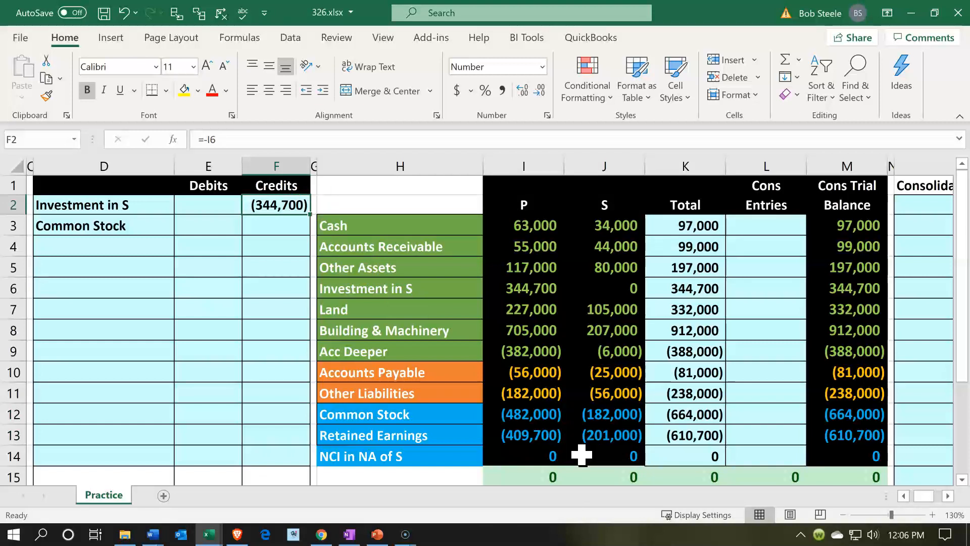
click(459, 457)
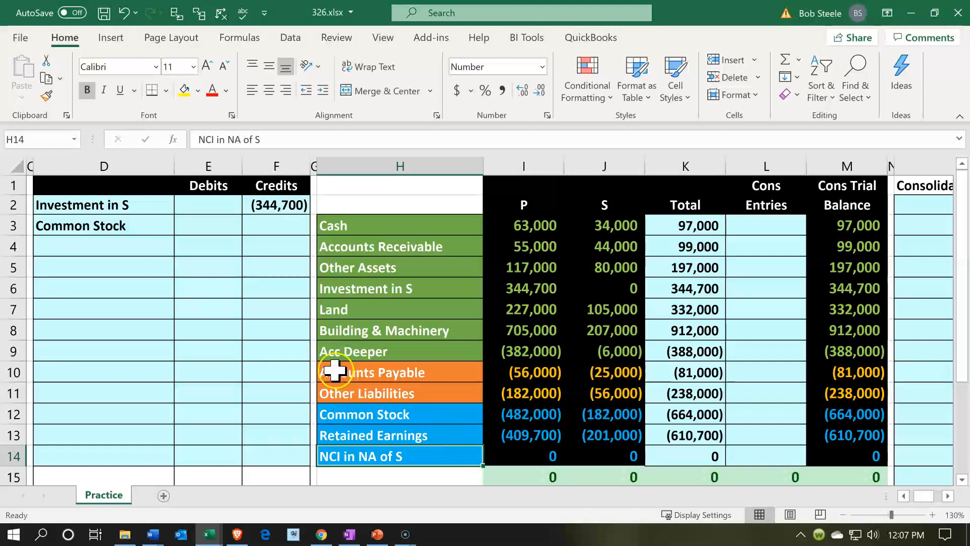
Step: Debit Common Stock in E3 with the negative of S's Common Stock balance in J12
click(217, 219)
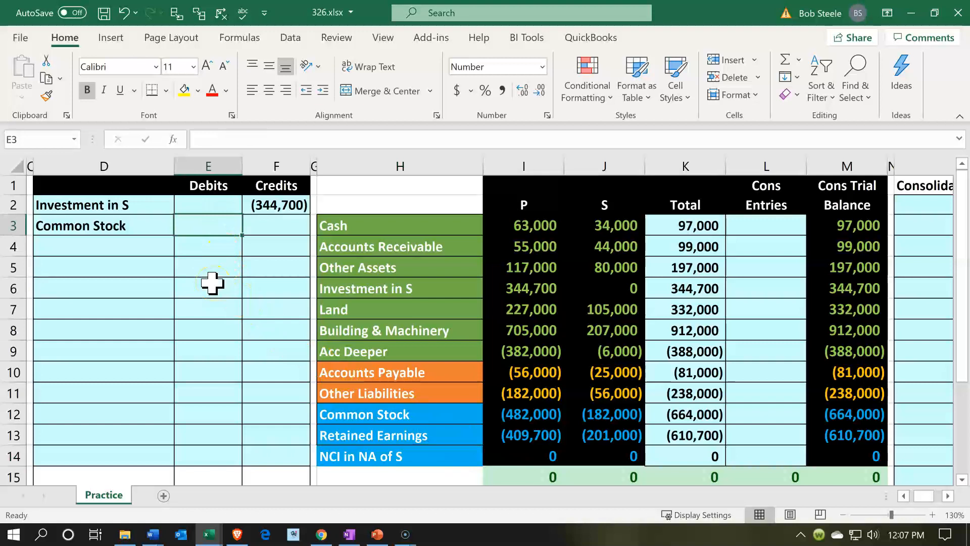
text(-)
key(Down)
key(Down)
key(Down)
key(Down)
key(Down)
key(Down)
key(Down)
key(Down)
key(Down)
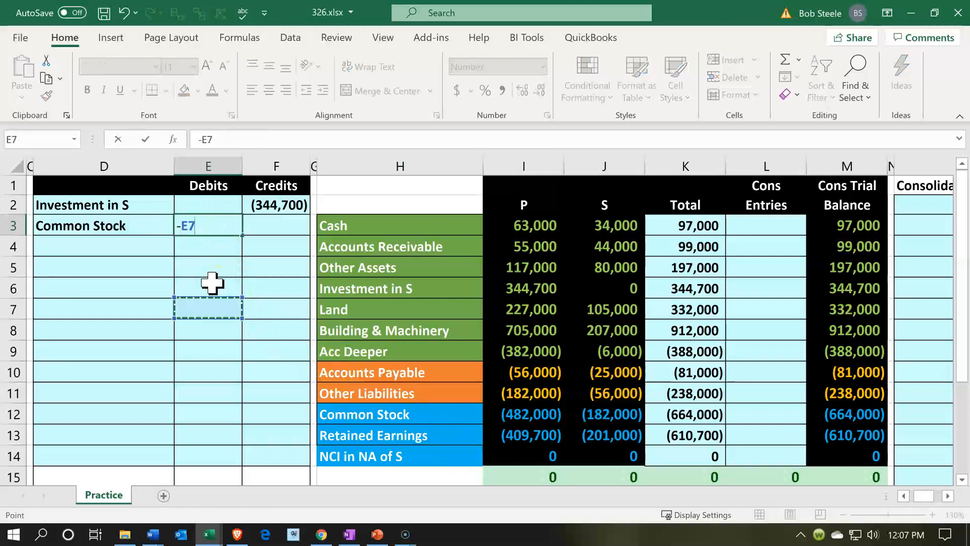
key(Right)
key(Right)
key(Right)
key(Right)
key(Right)
key(Right)
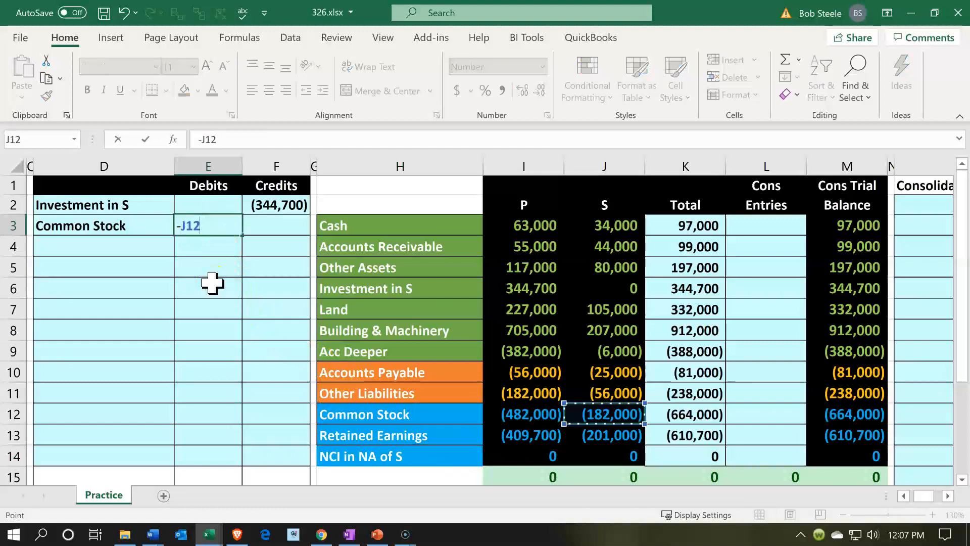
key(Left)
key(Return)
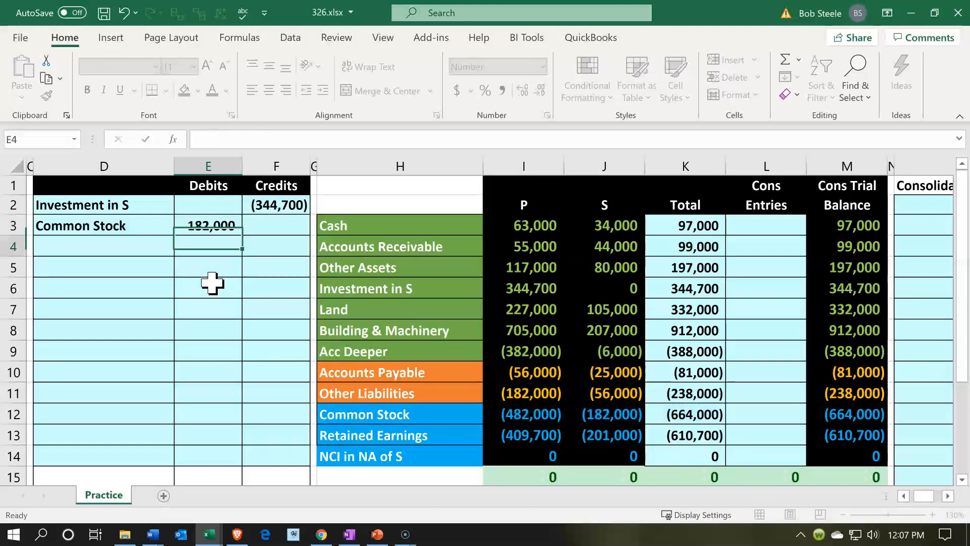
Step: Link the account name in D4 to Retained Earnings in H13
key(Left)
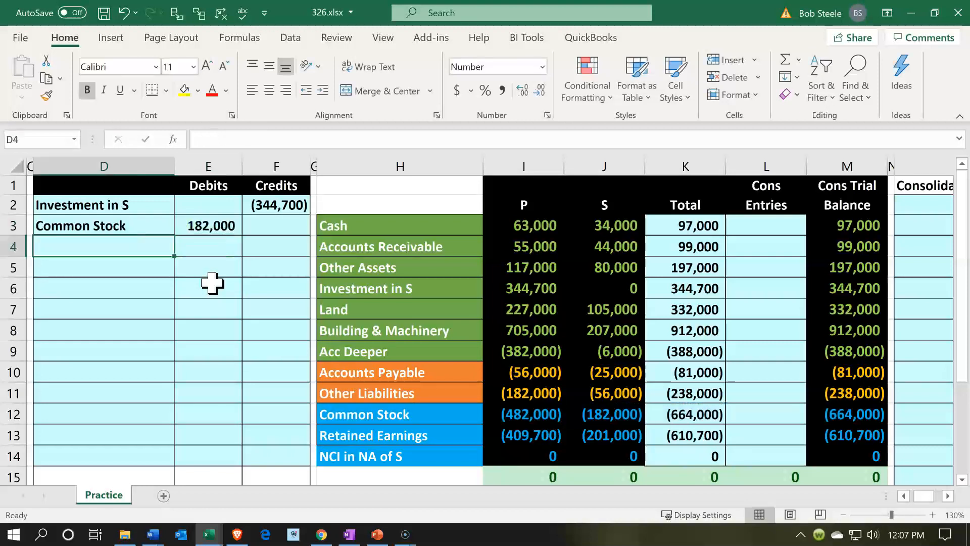
text(=)
key(Down)
key(Down)
key(Down)
key(Down)
key(Down)
key(Down)
key(Down)
key(Down)
key(Right)
key(Right)
key(Right)
key(Right)
key(Down)
key(Return)
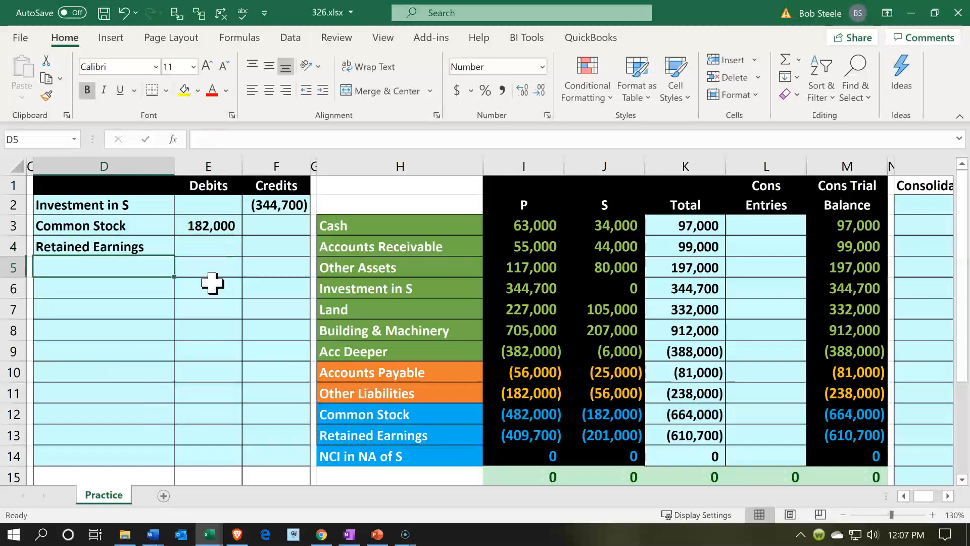
Step: Debit Retained Earnings in E4 with the negative of S's Retained Earnings balance in J13
key(Right)
key(Up)
text(-)
key(Right)
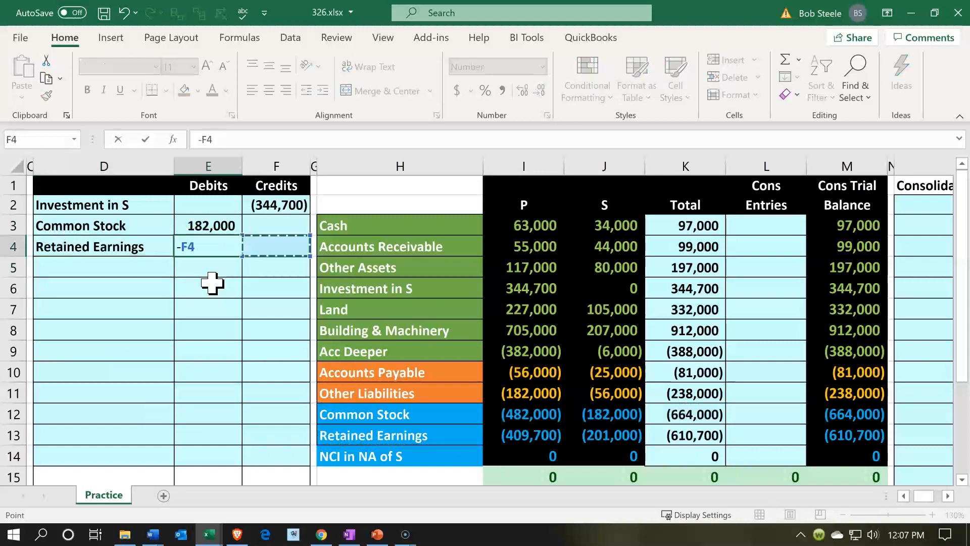
key(Right)
key(Right)
key(Right)
key(Right)
key(Down)
key(Down)
key(Down)
key(Down)
key(Down)
key(Down)
key(Down)
key(Down)
key(Down)
key(Down)
key(Down)
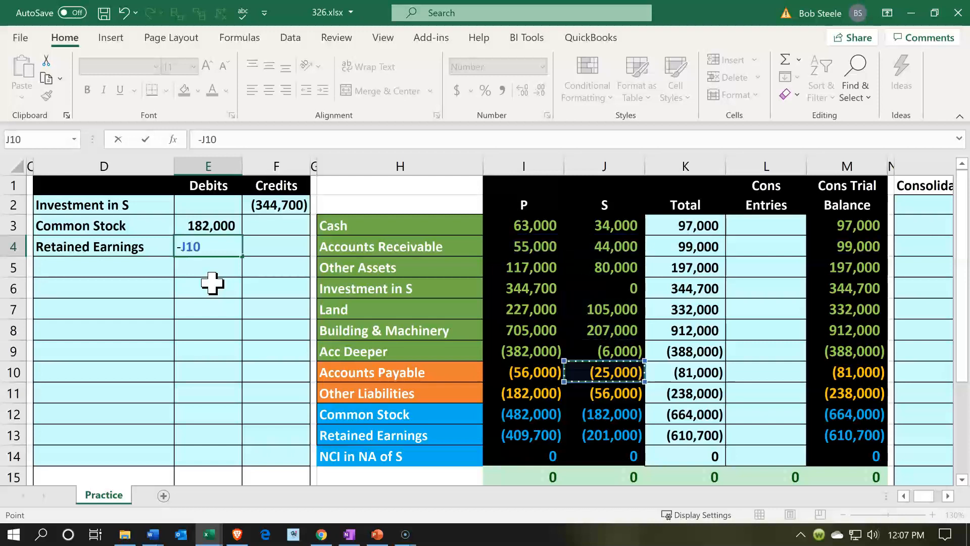
key(Up)
key(Up)
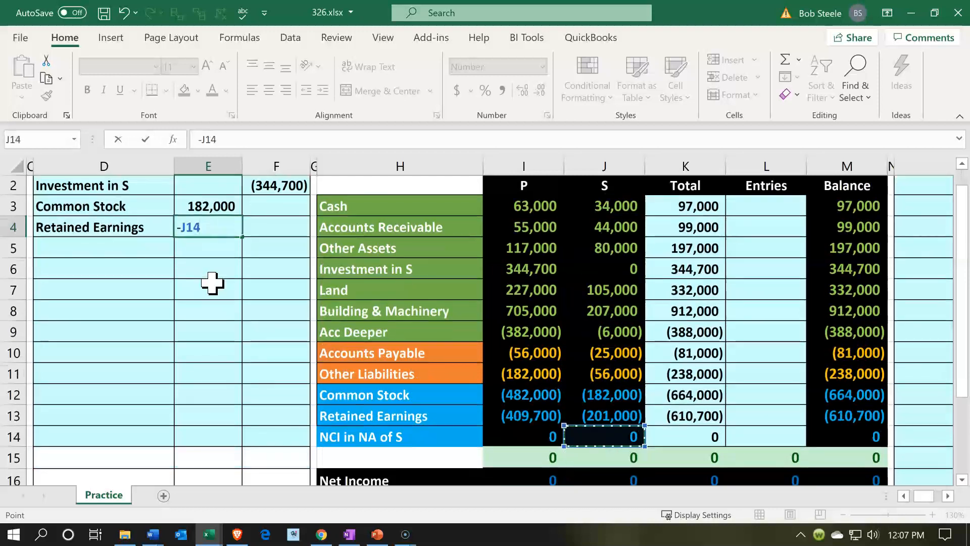
key(Return)
Step: Link the account name in D5 to NCI in NA of S in H14
key(Up)
key(Up)
key(Up)
key(Up)
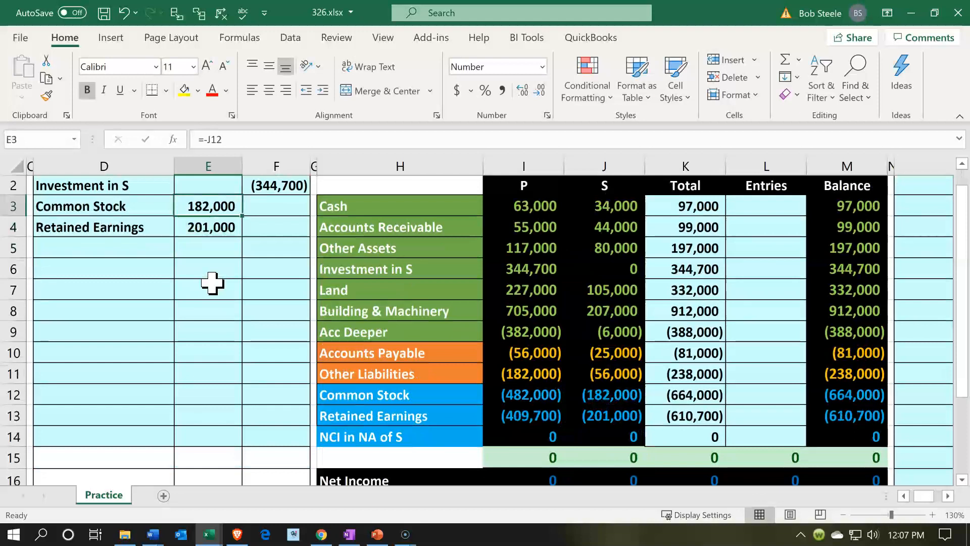
key(Down)
key(Down)
key(Down)
key(Down)
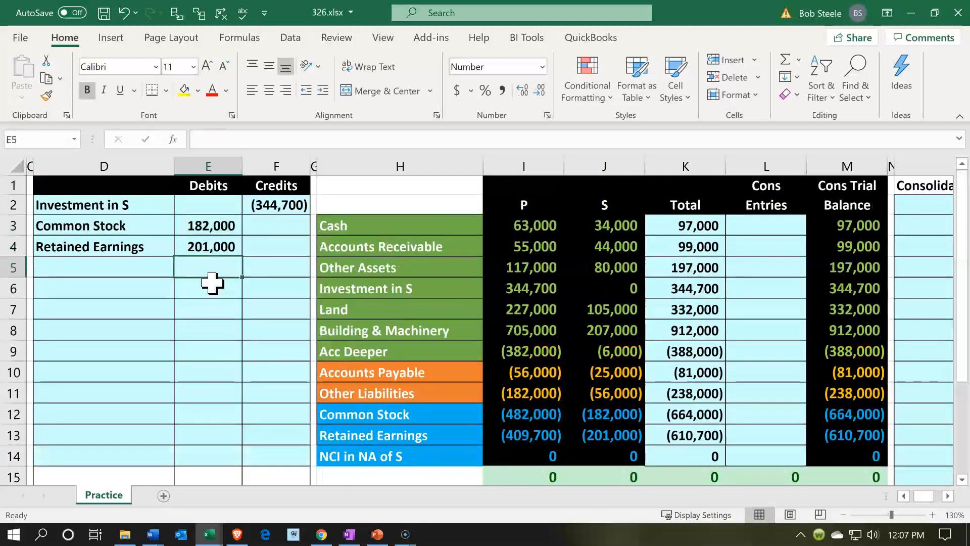
key(Left)
text(=)
key(Down)
key(Down)
key(Down)
key(Down)
key(Down)
key(Down)
key(Down)
key(Down)
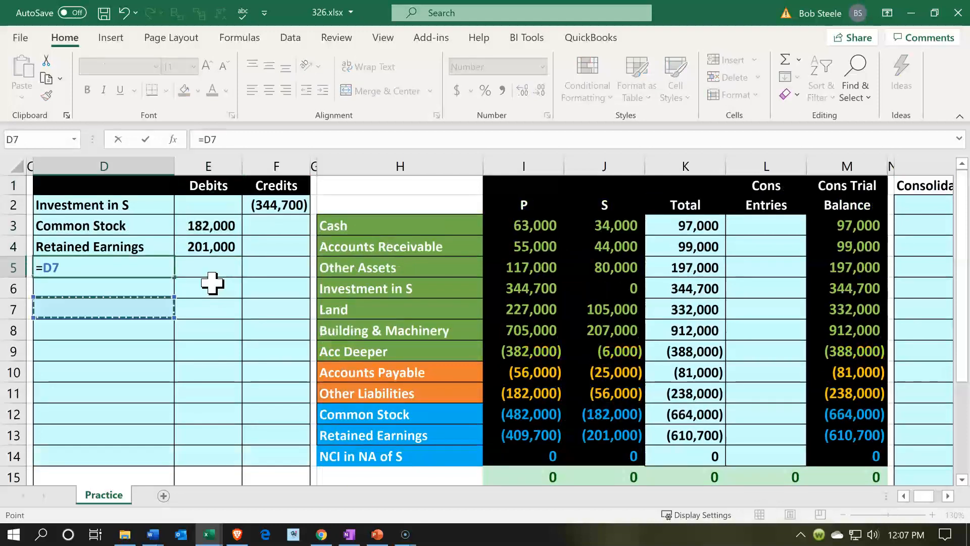
key(Right)
key(Right)
key(Right)
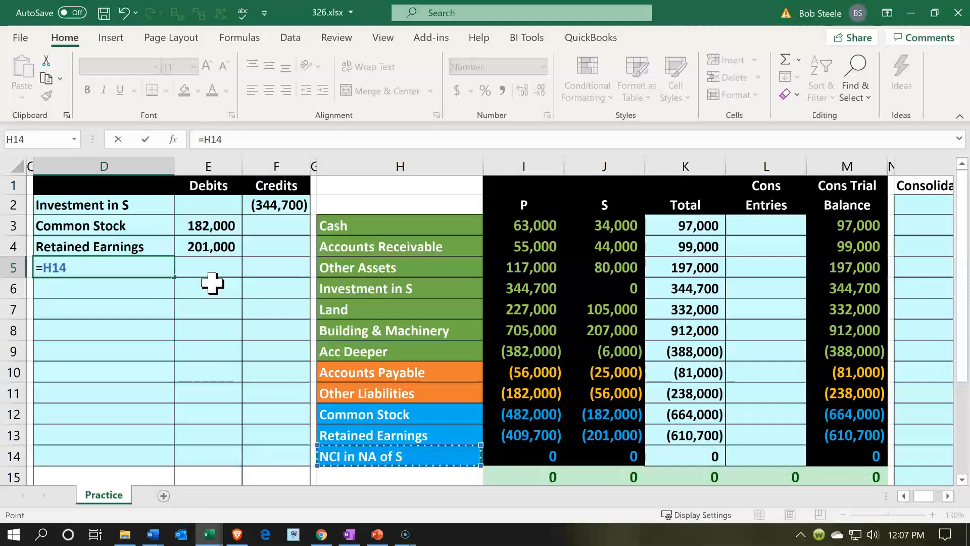
key(Return)
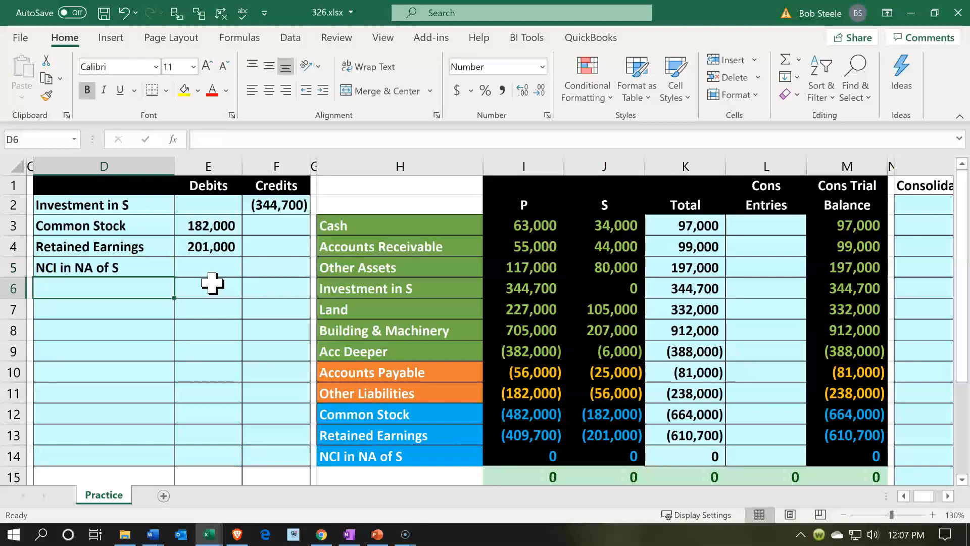
Step: Credit NCI in NA of S in F5 with the balancing amount, using the negative SUM of E2:F4
key(Right)
key(Right)
key(Up)
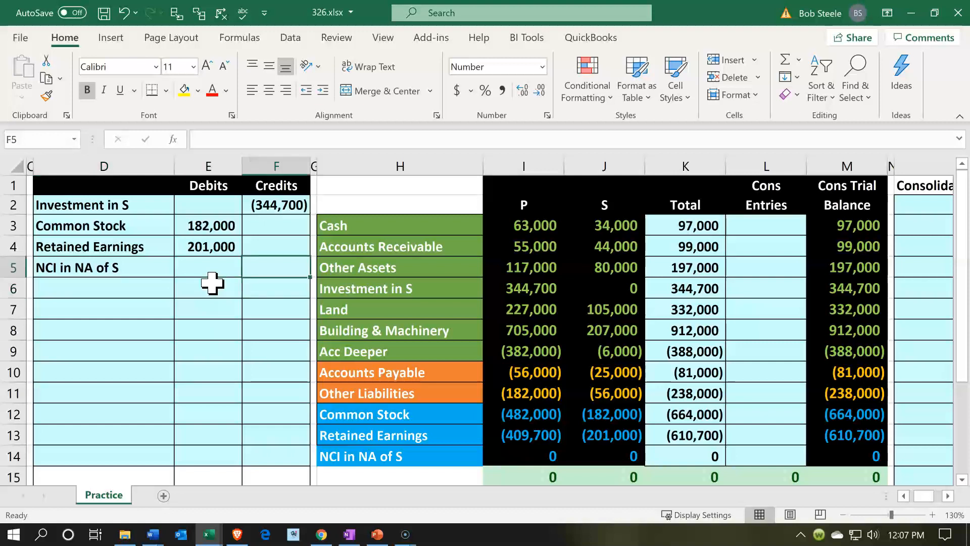
text(-sum()
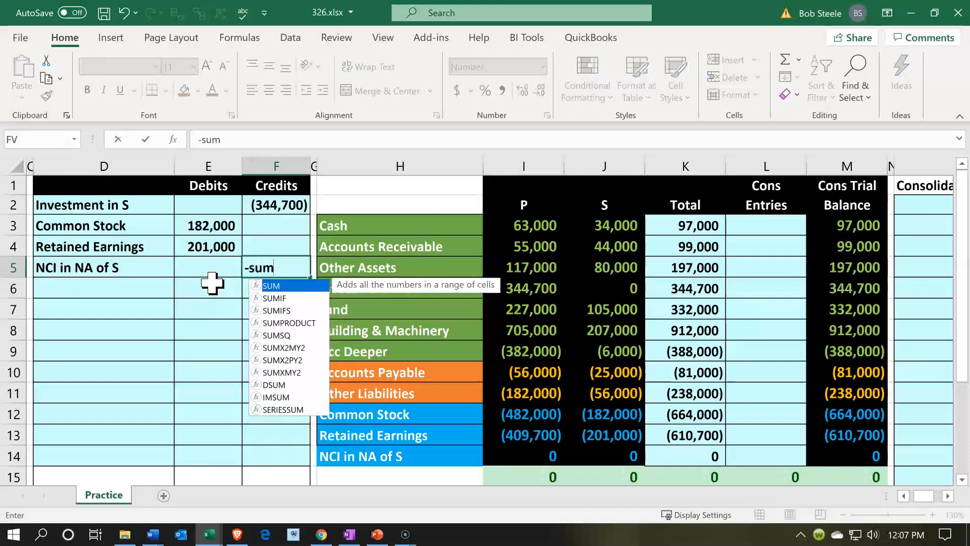
key(Up)
key(shift+Left)
key(shift+Up)
key(shift+Up)
key(Return)
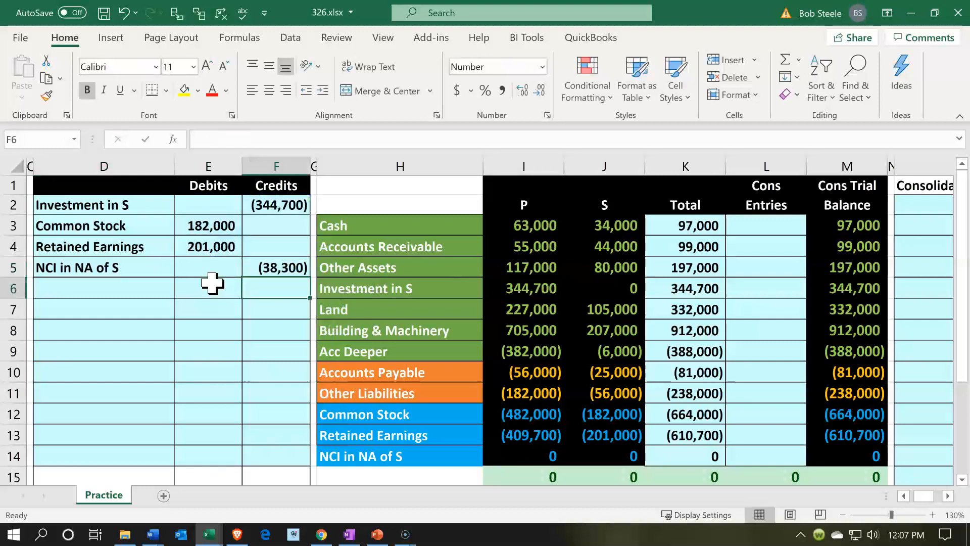
Step: Review the elimination entry, from the NCI formula in F5 to the Common Stock and Retained Earnings debits in E3:E4
click(262, 264)
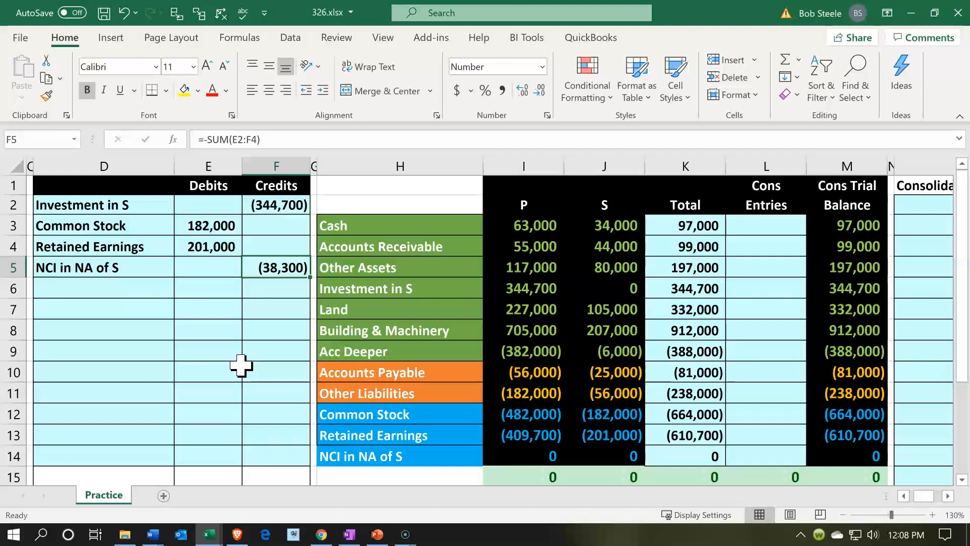
key(Up)
key(Up)
key(Up)
key(Left)
key(Left)
key(Left)
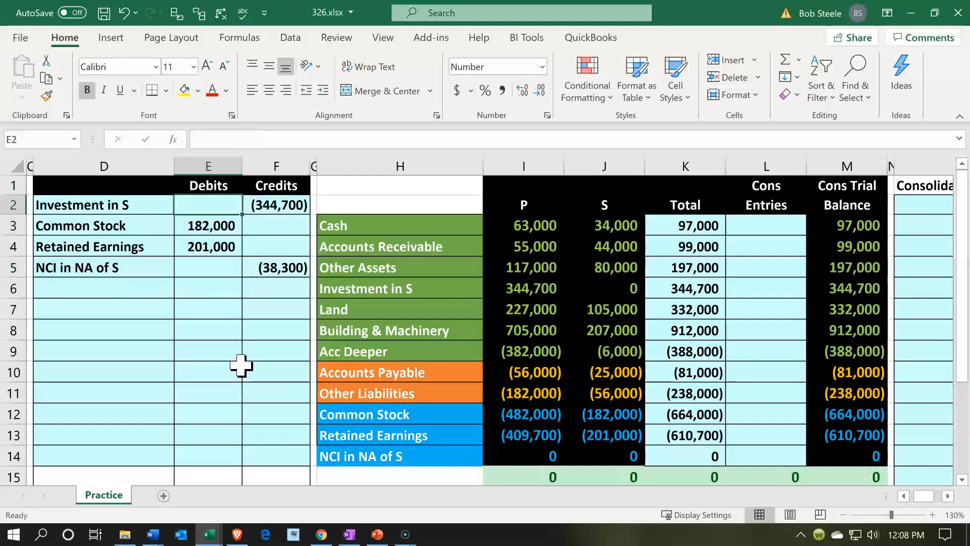
key(Right)
key(Right)
key(Down)
key(shift+Down)
key(ctrl+c)
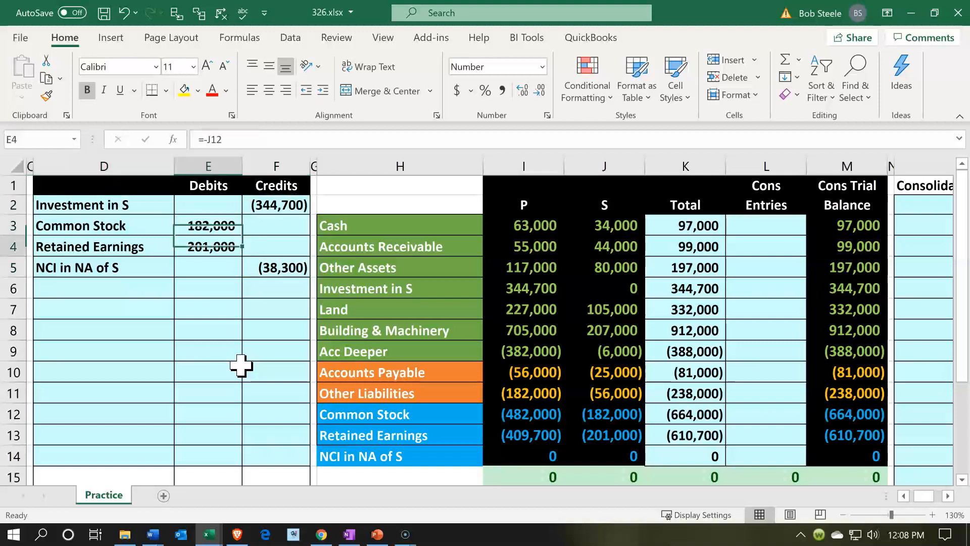
key(Escape)
Step: Post the Investment in S elimination by linking L6 to F2, and check the consolidated balance in M6
key(Right)
key(Right)
key(Right)
key(Down)
key(Down)
key(Right)
key(Right)
key(Right)
key(Right)
text(=)
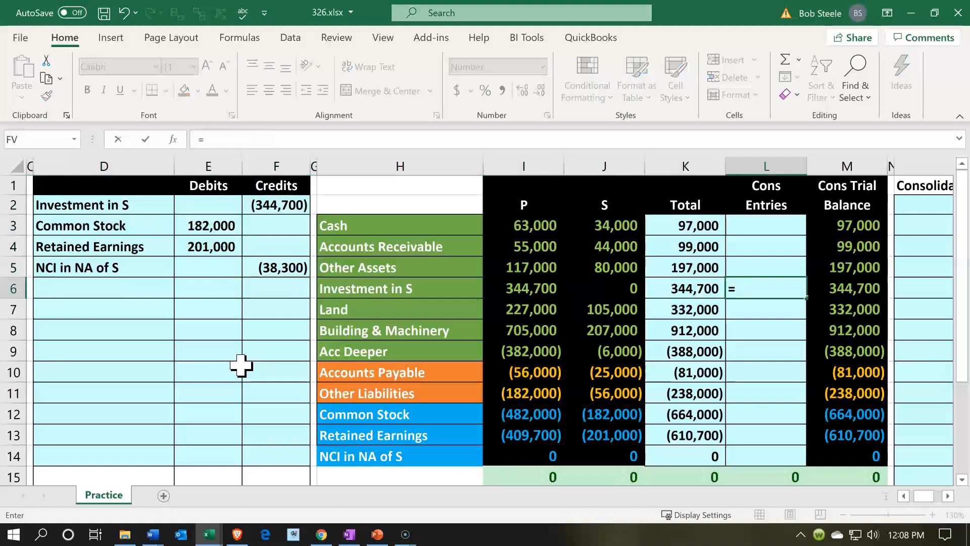
key(Left)
key(Left)
key(Left)
key(Left)
key(Left)
key(Left)
key(Up)
key(Up)
key(Up)
key(Up)
key(Up)
key(Down)
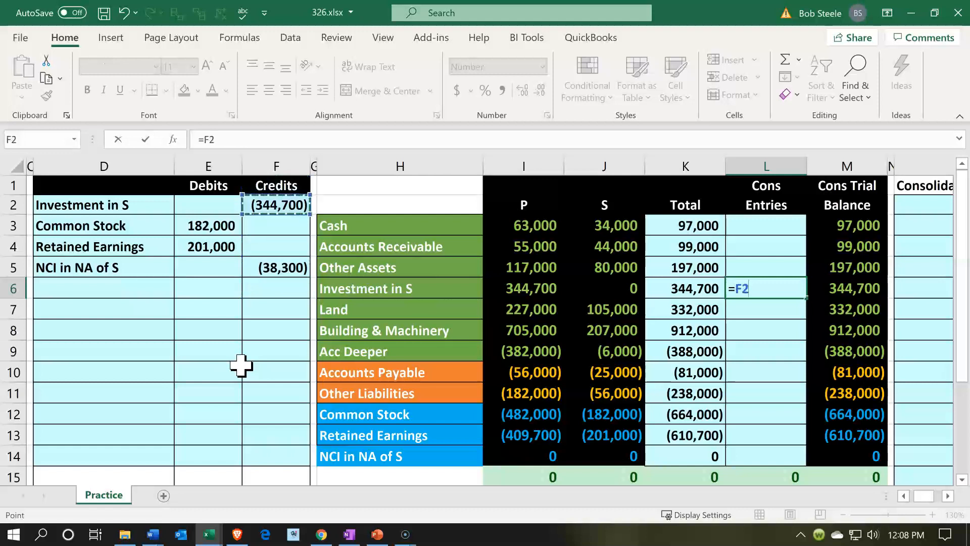
key(Return)
key(Right)
key(Up)
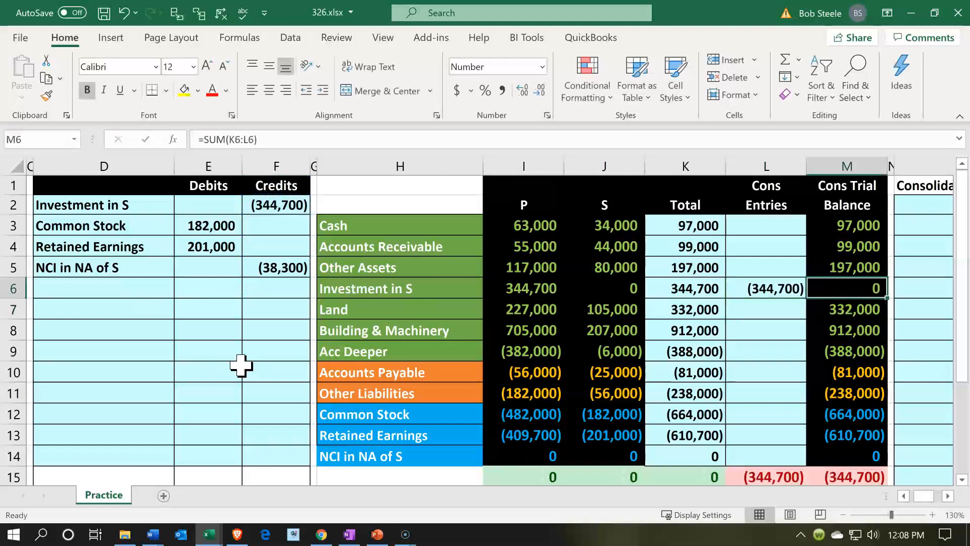
Step: Post the Common Stock elimination by linking L12 in the Cons Entries column to the debit in E3
key(Down)
key(Down)
key(Down)
key(Down)
key(Down)
key(Down)
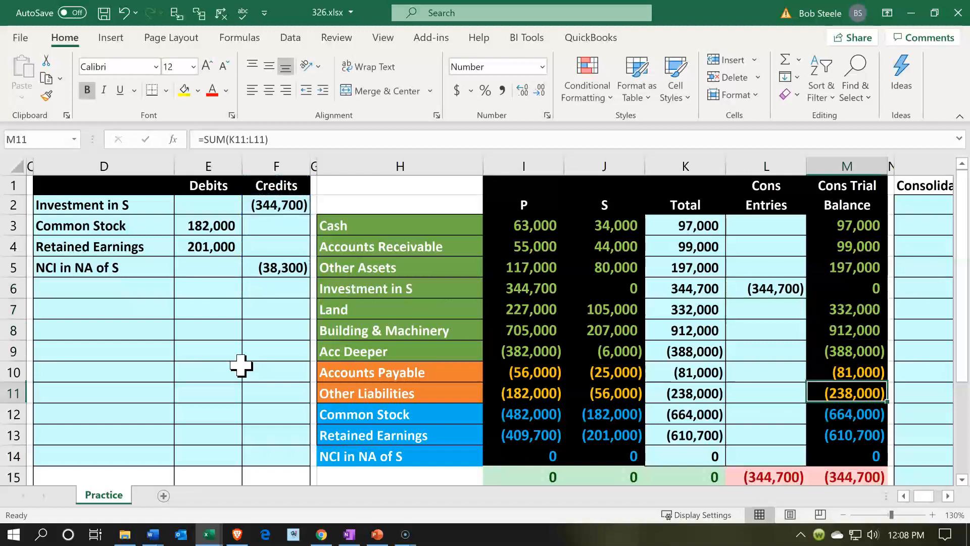
key(Left)
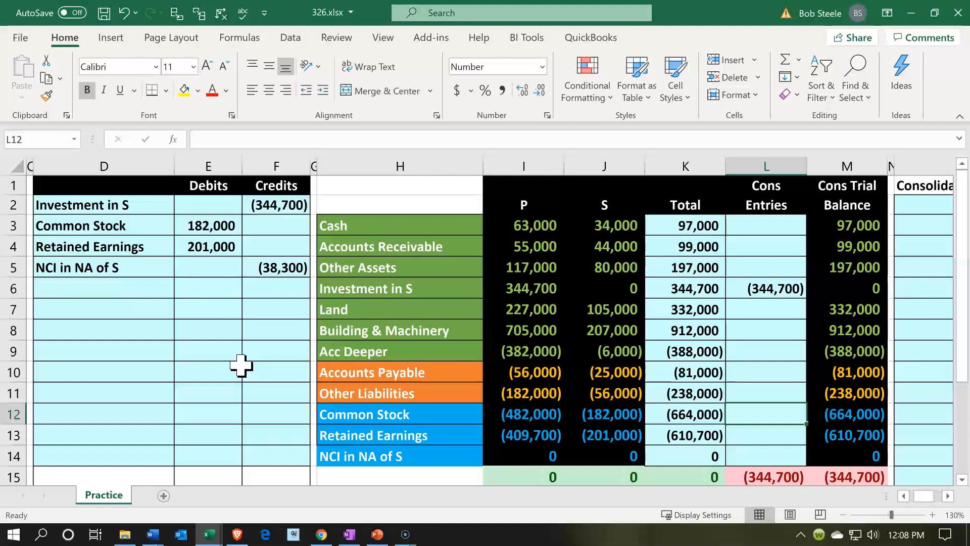
text(=)
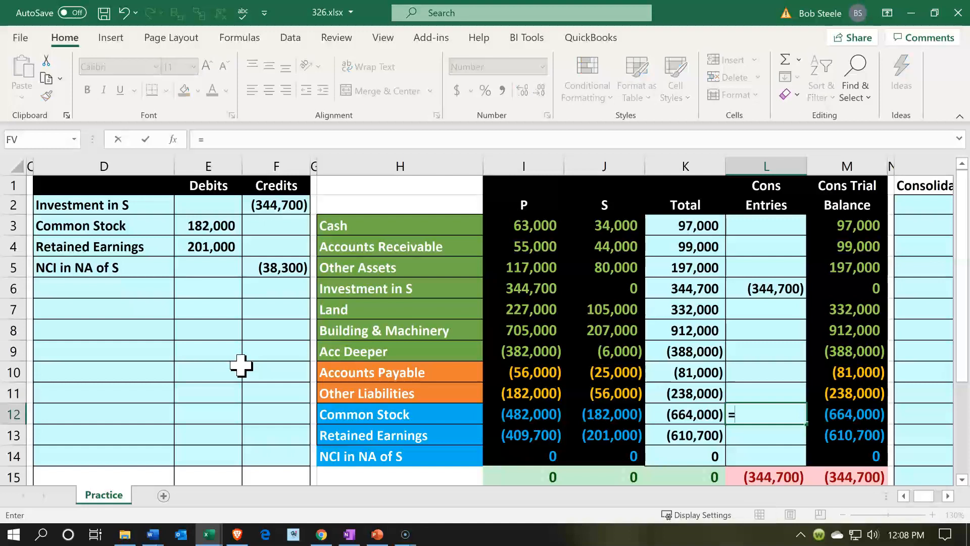
key(Left)
key(Left)
key(Left)
key(Left)
key(Left)
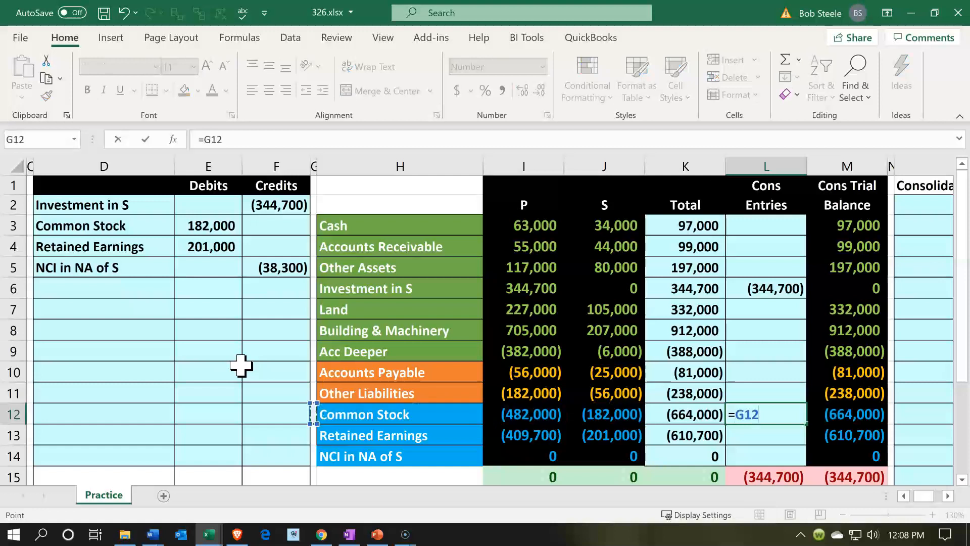
key(Up)
key(Up)
key(Up)
key(Up)
key(Up)
key(Up)
key(Up)
key(Up)
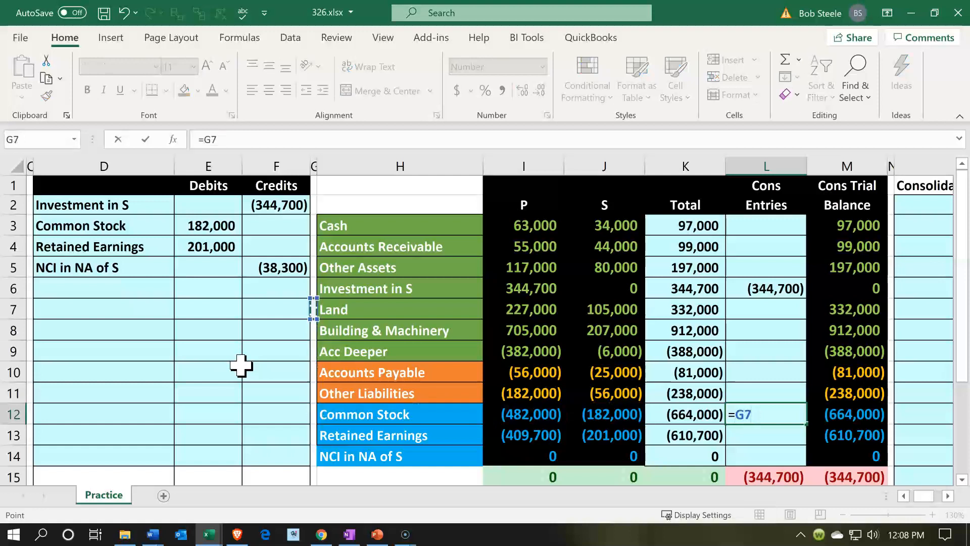
key(Left)
key(Left)
key(Up)
key(Return)
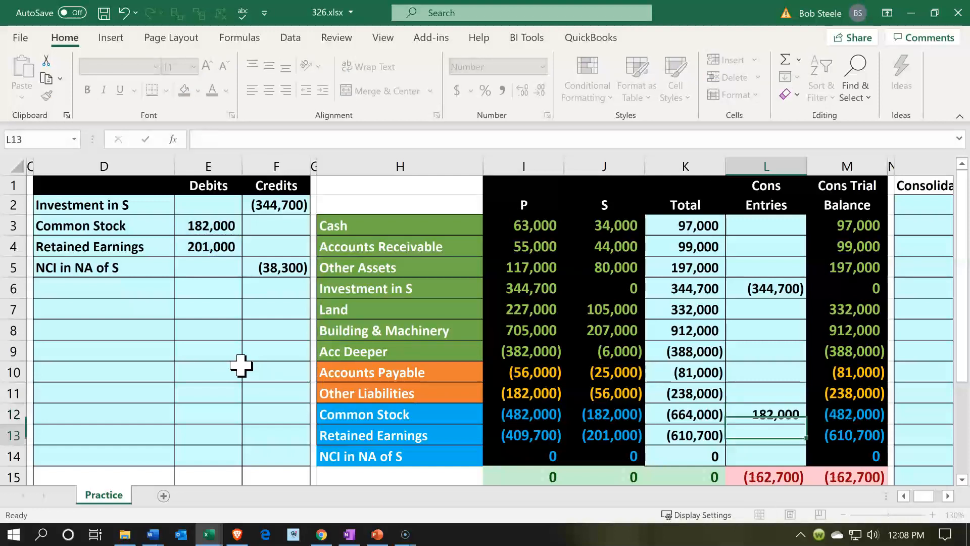
Step: Trace Common Stock across row 12 from P and S to the consolidated balance, and locate the Retained Earnings debit in E4
key(Up)
key(Left)
key(Left)
key(Left)
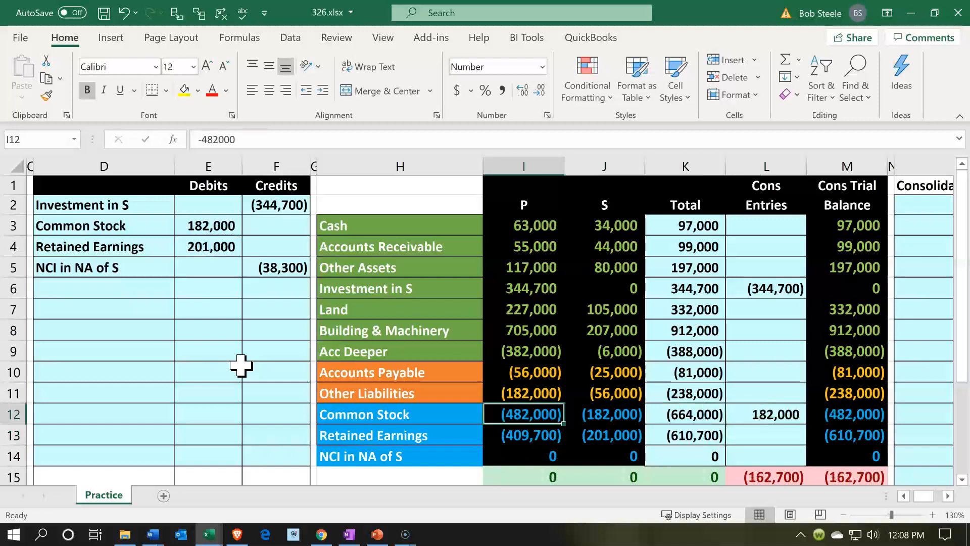
key(Right)
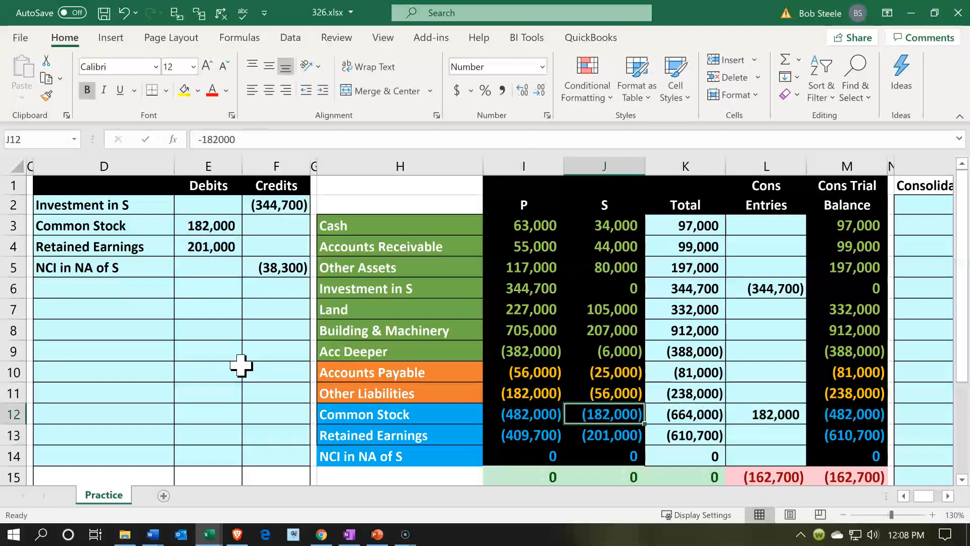
key(Right)
key(Right)
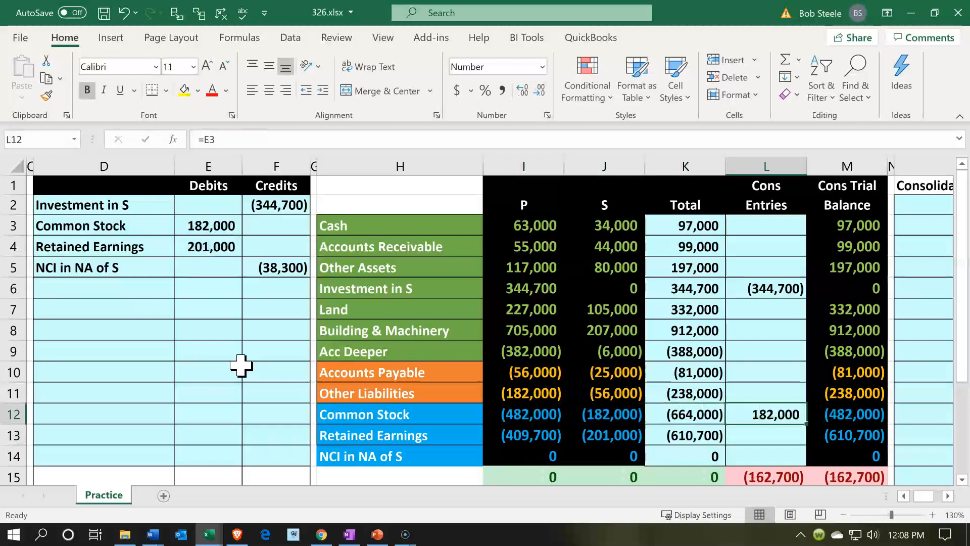
key(Right)
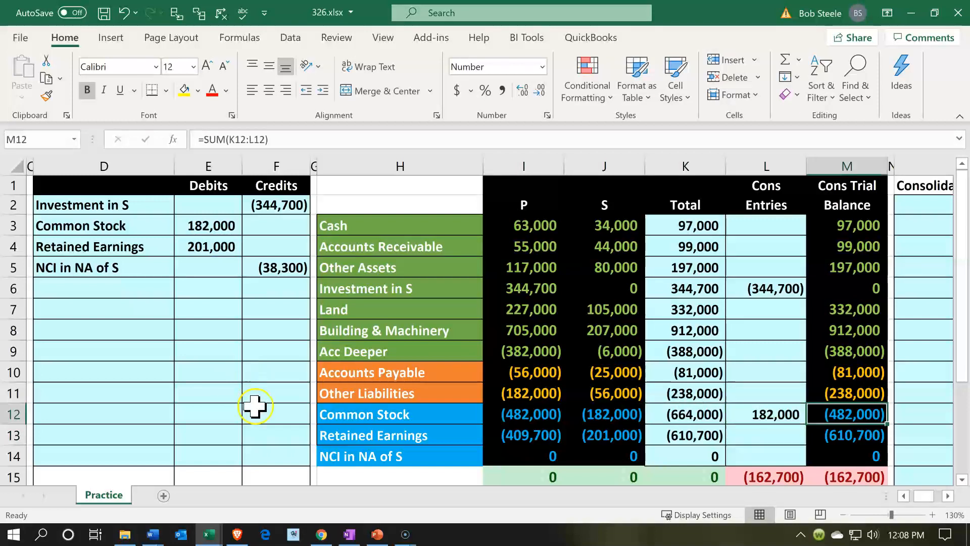
click(196, 248)
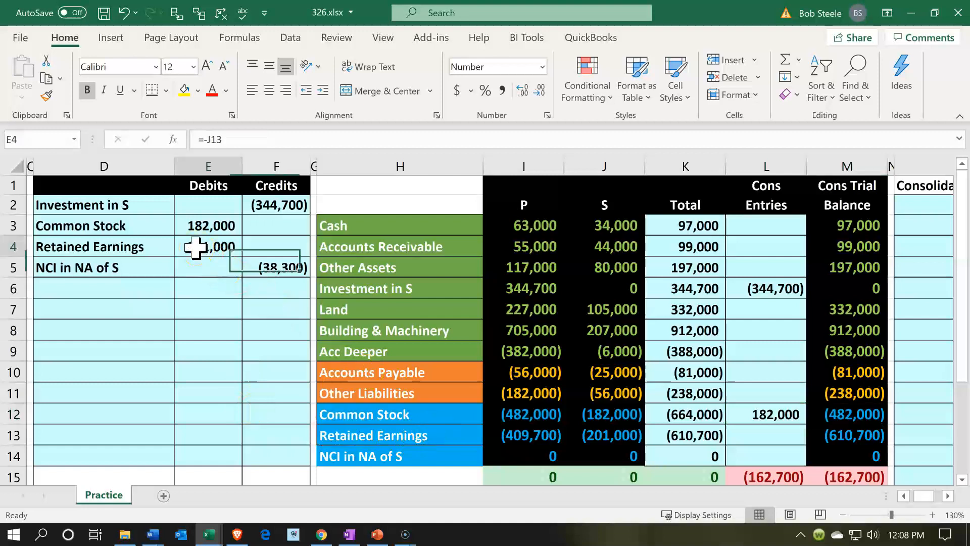
key(Down)
key(Down)
key(Down)
key(Down)
key(Down)
key(Down)
key(Down)
key(Down)
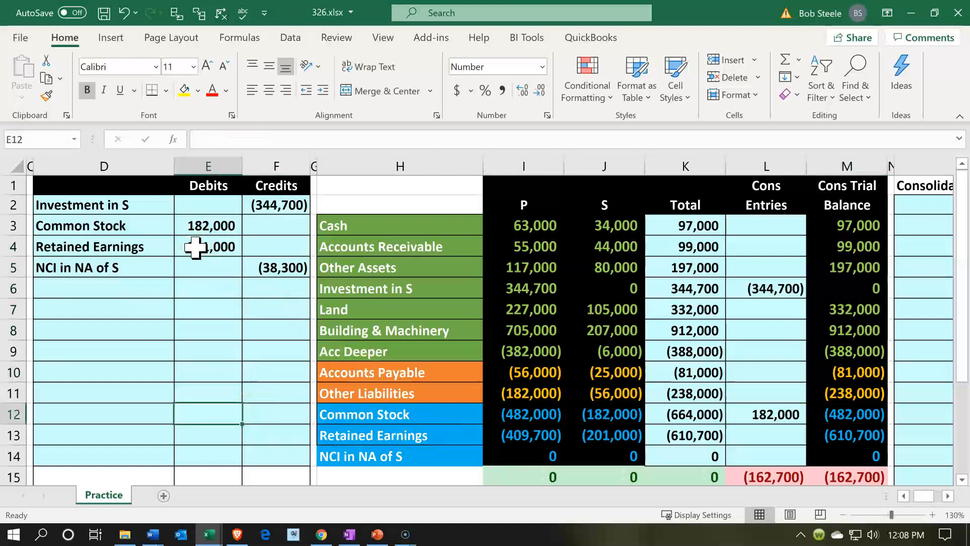
key(Right)
key(Right)
key(Right)
key(Right)
key(Right)
key(Right)
key(Down)
key(Right)
key(Right)
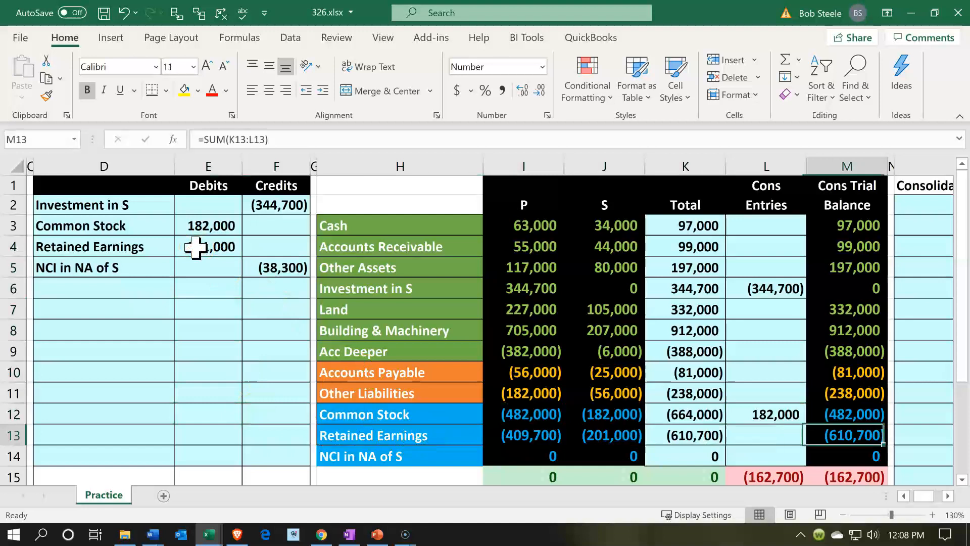
text(=)
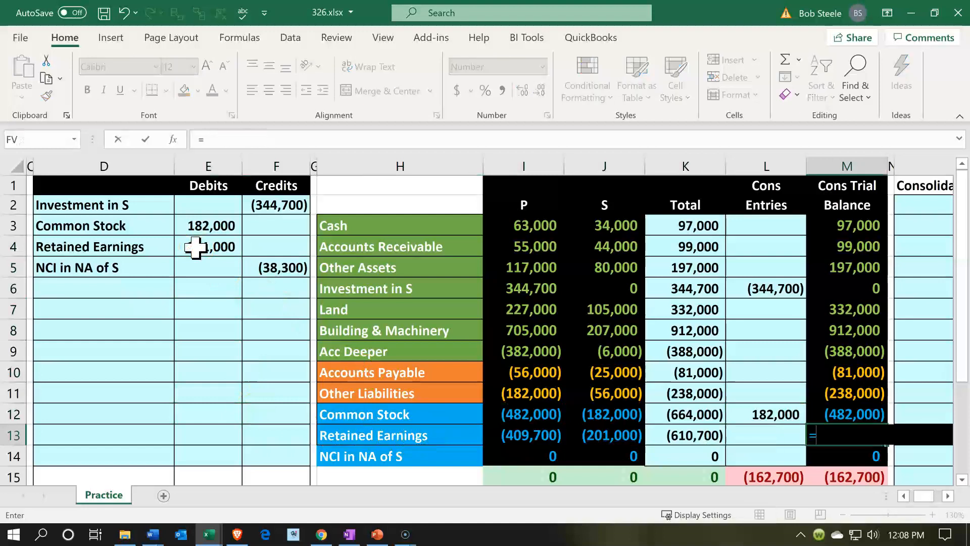
key(Left)
key(Left)
key(Return)
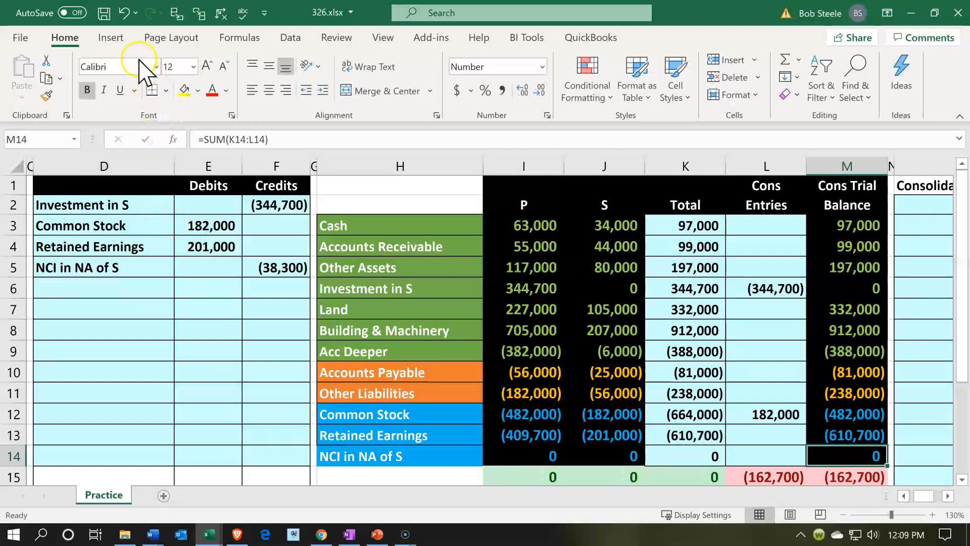
click(122, 18)
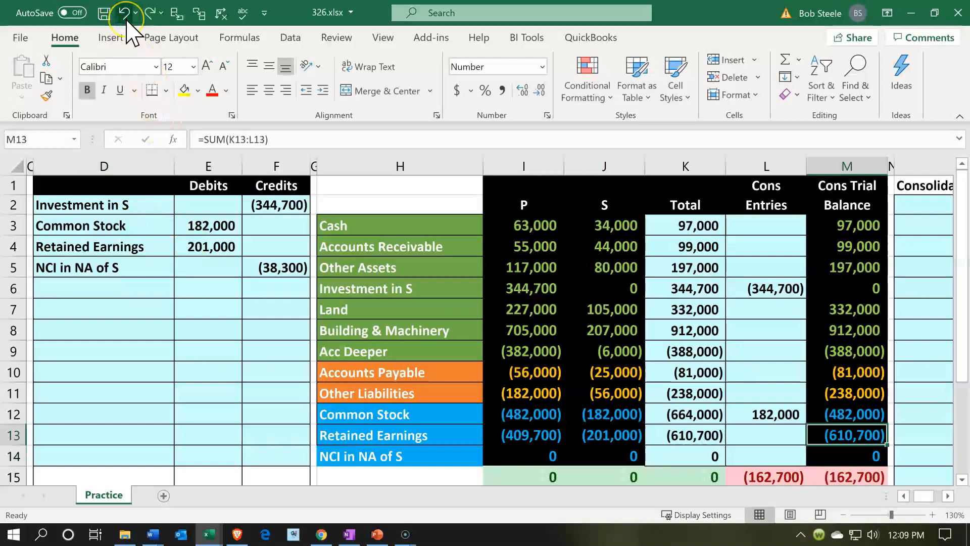
click(122, 16)
Step: Post the Retained Earnings elimination by linking L13 in the Cons Entries column to the debit in E4
text(=)
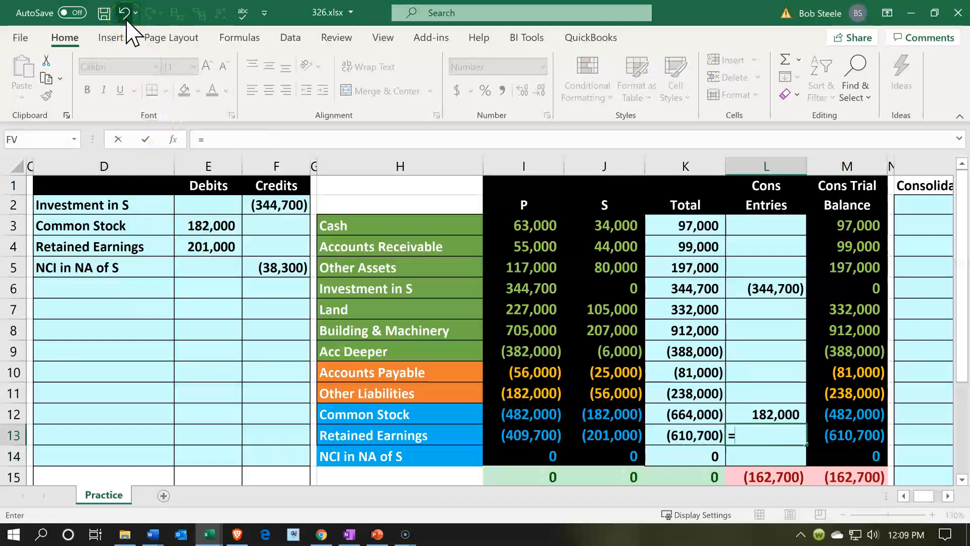
key(Left)
key(Left)
key(Left)
key(Left)
key(Left)
key(Left)
key(Left)
key(Up)
key(Up)
key(Up)
key(Up)
key(Up)
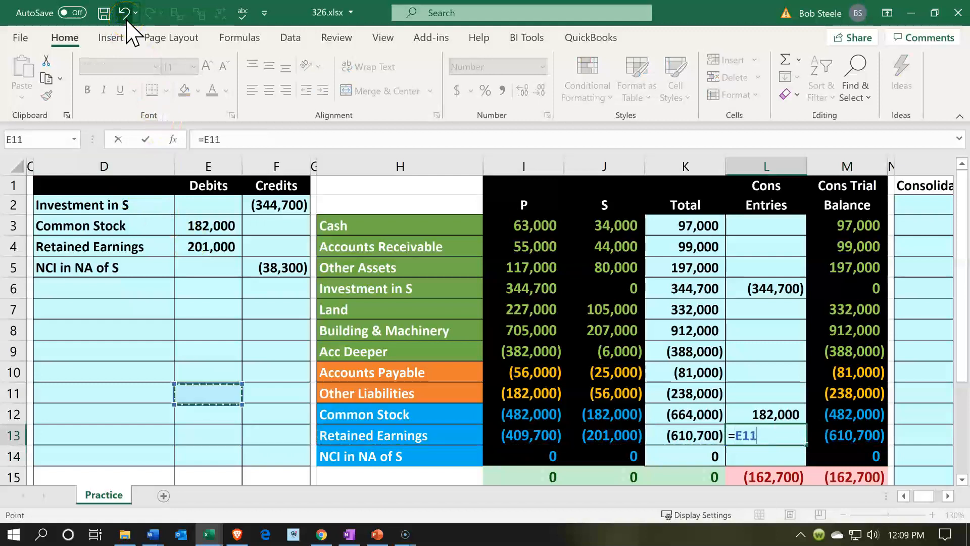
key(Up)
key(Up)
key(Up)
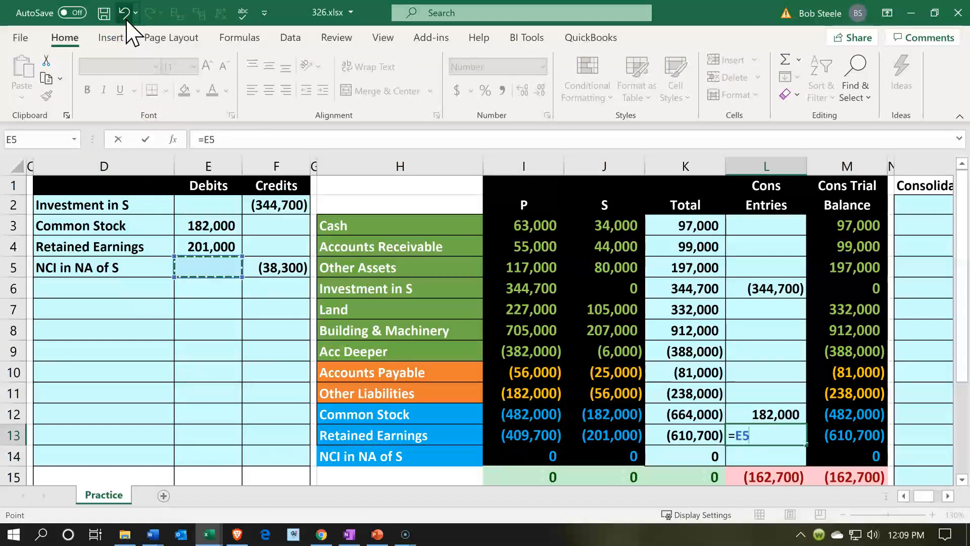
key(Up)
key(ctrl+Return)
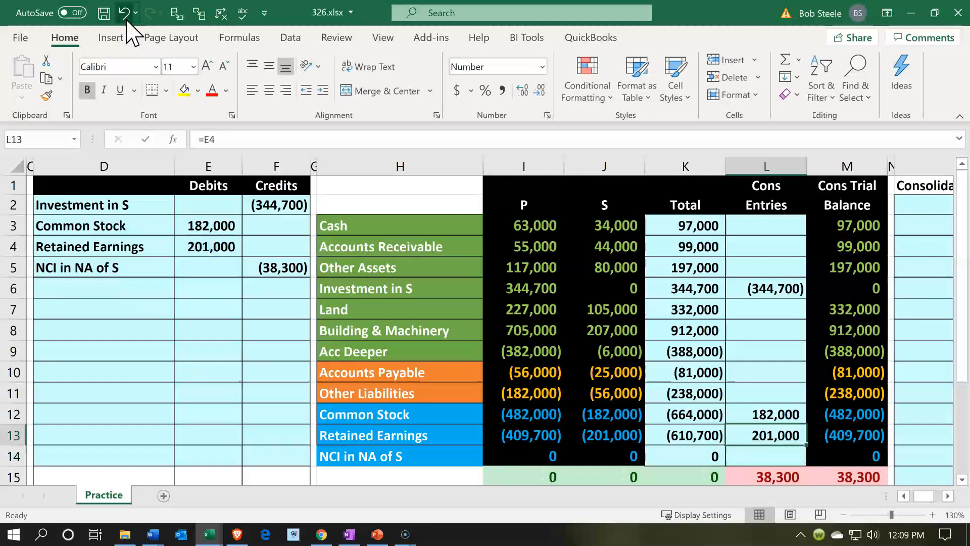
Step: Trace Retained Earnings across row 13 from P and S through the elimination to the consolidated trial balance
key(Left)
key(Left)
key(Left)
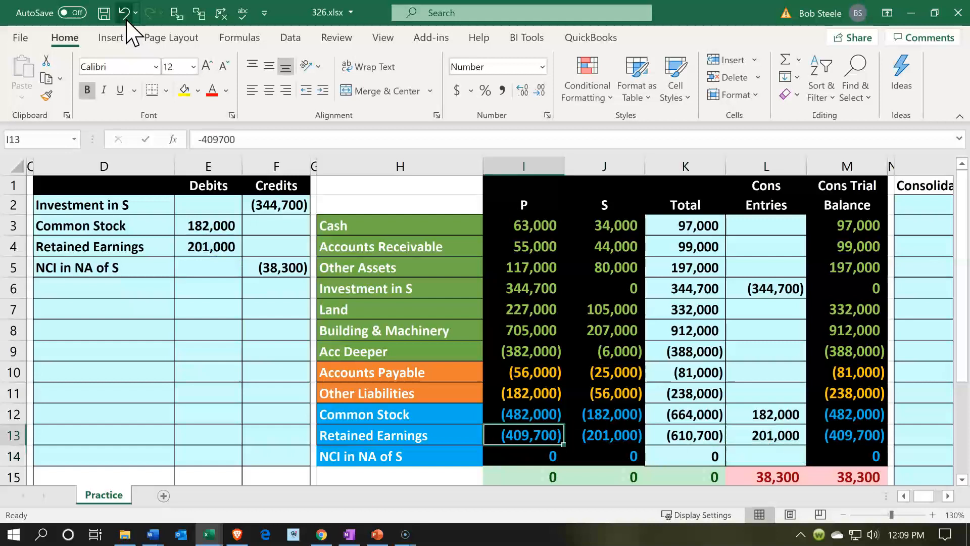
key(Right)
key(Right)
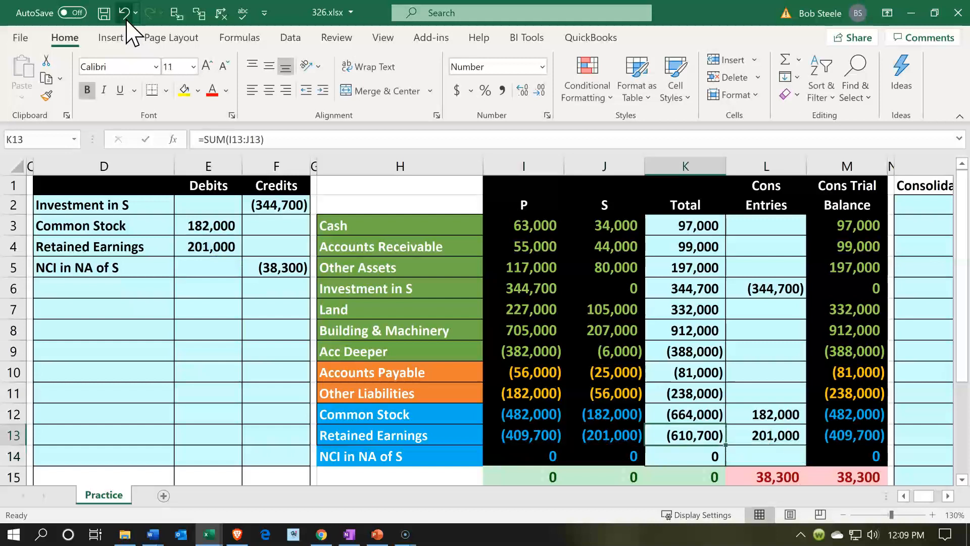
key(Right)
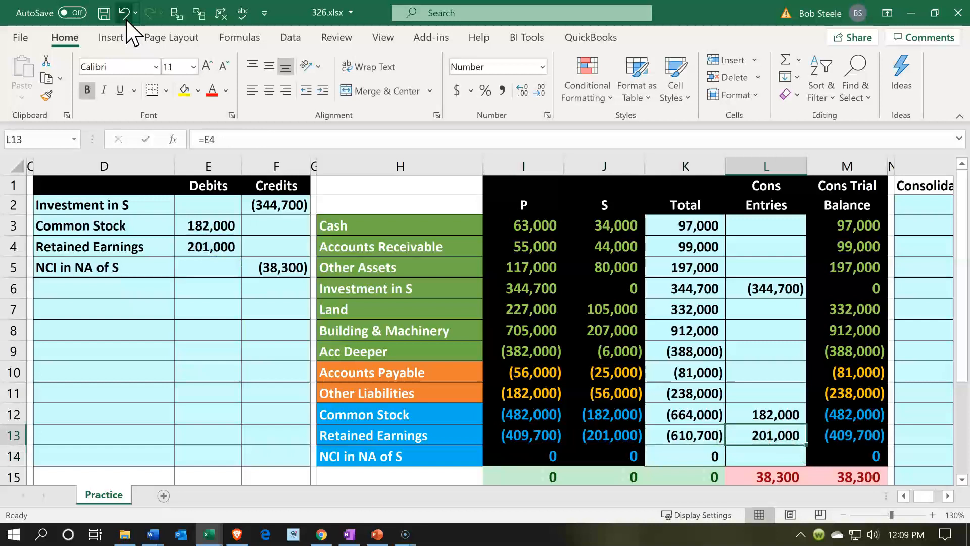
key(Right)
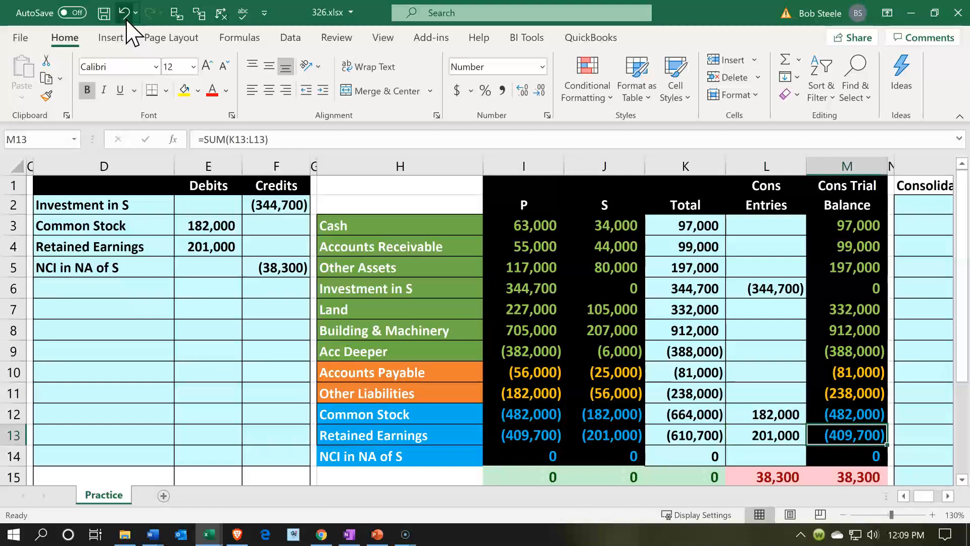
key(Left)
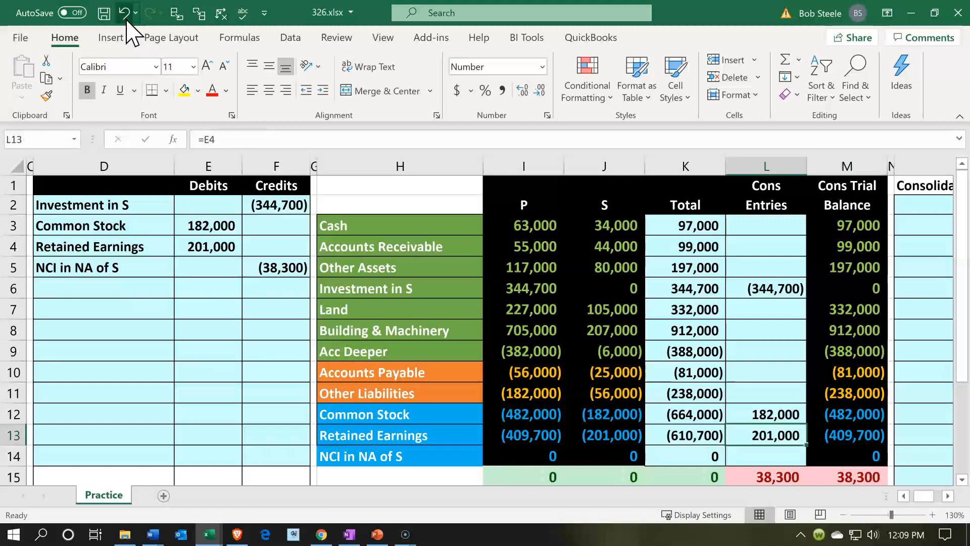
Step: Post the NCI in NA of S entry by linking L14 in the Cons Entries column to the credit in F5
key(Down)
text(=)
key(Left)
key(Left)
key(Left)
key(Left)
key(Left)
key(Left)
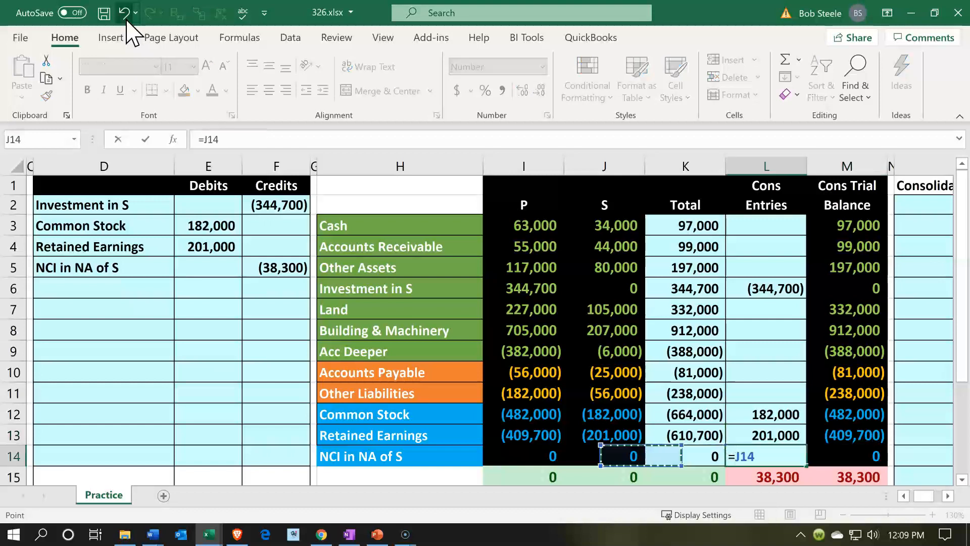
key(Up)
key(Up)
key(Up)
key(Up)
key(Up)
key(Up)
key(Up)
key(Up)
key(Up)
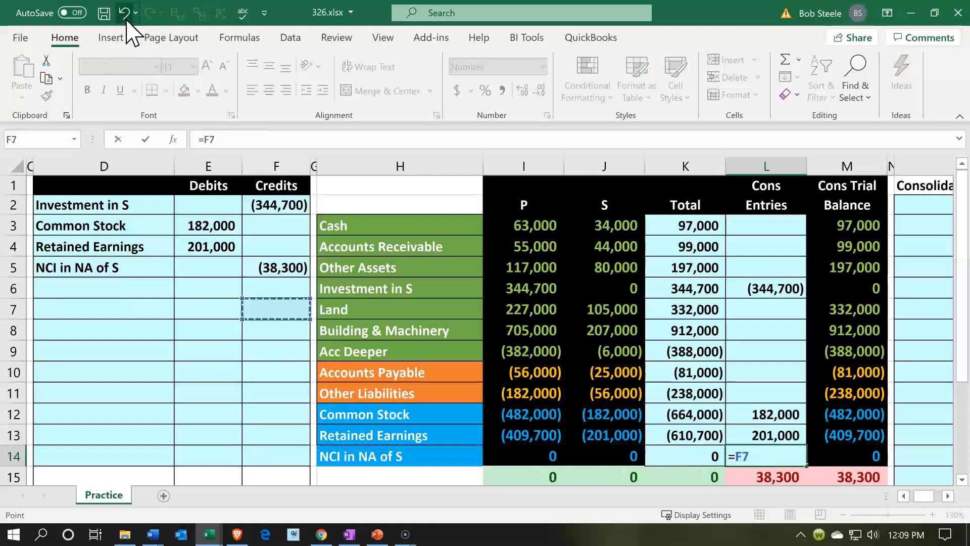
key(Return)
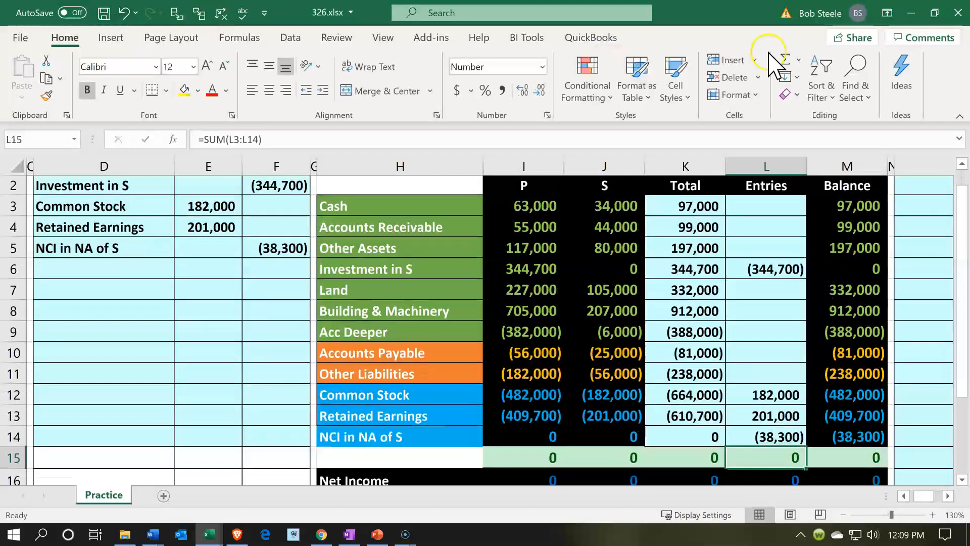
Step: Compare the equity and NCI postings in L12:L14 with the elimination entry lines in E2:F4
click(744, 398)
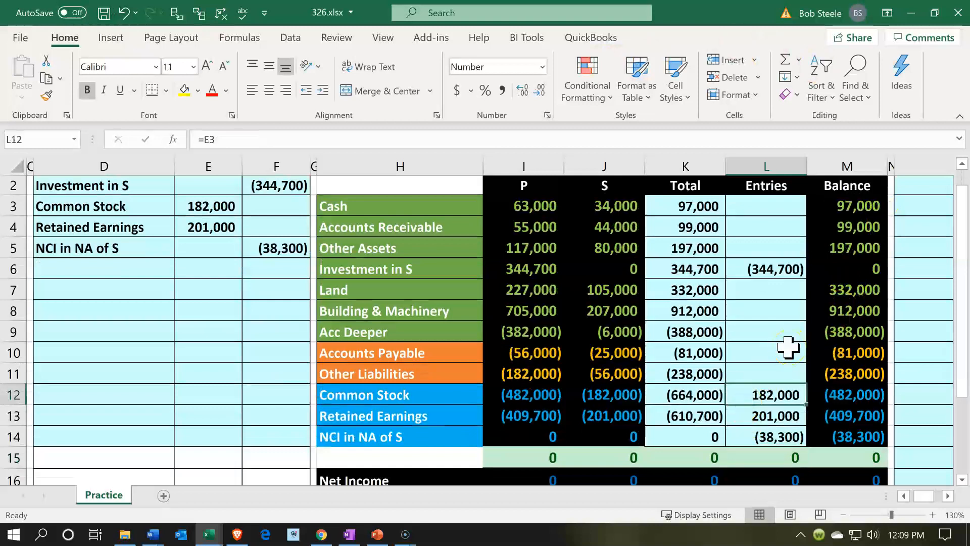
key(Down)
key(Down)
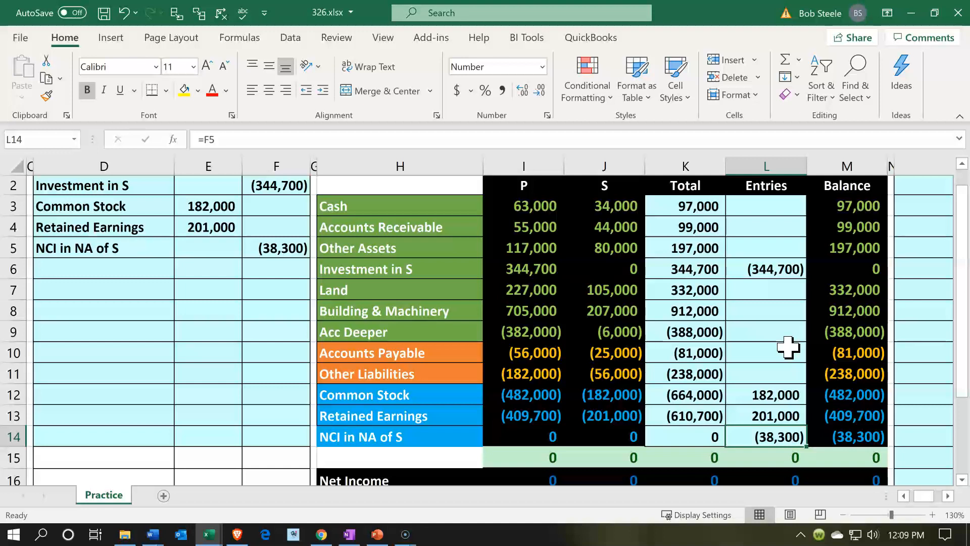
click(225, 191)
drag(262, 212, 273, 224)
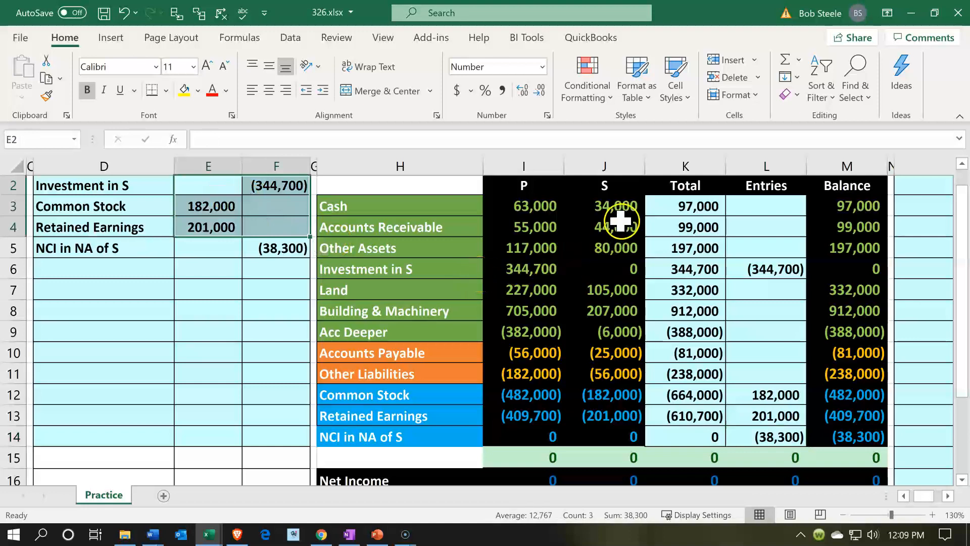
Step: Check the NCI amount by totalling S's net assets in J3:J11 and equity in J12:J13, and computing 383000*.1 in Calculator
drag(615, 210, 602, 373)
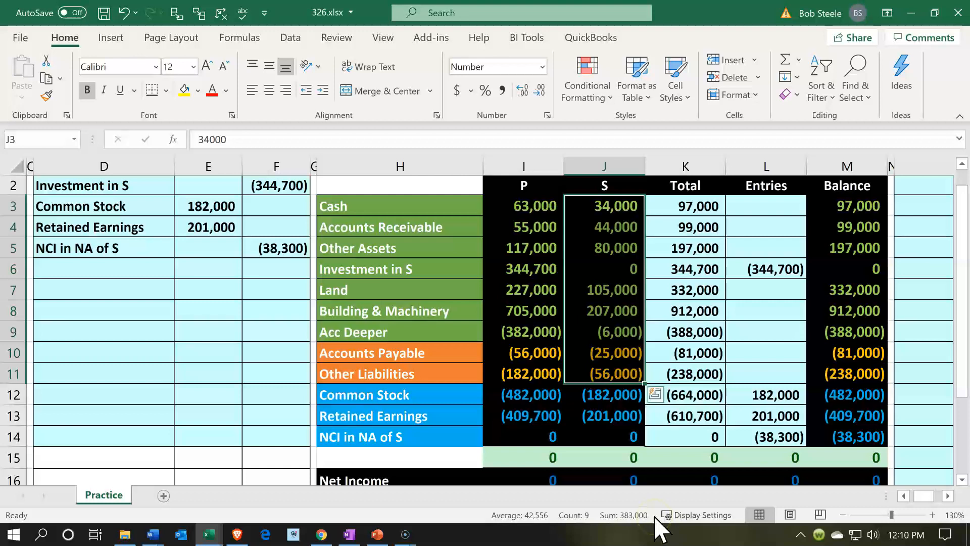
drag(611, 396, 605, 412)
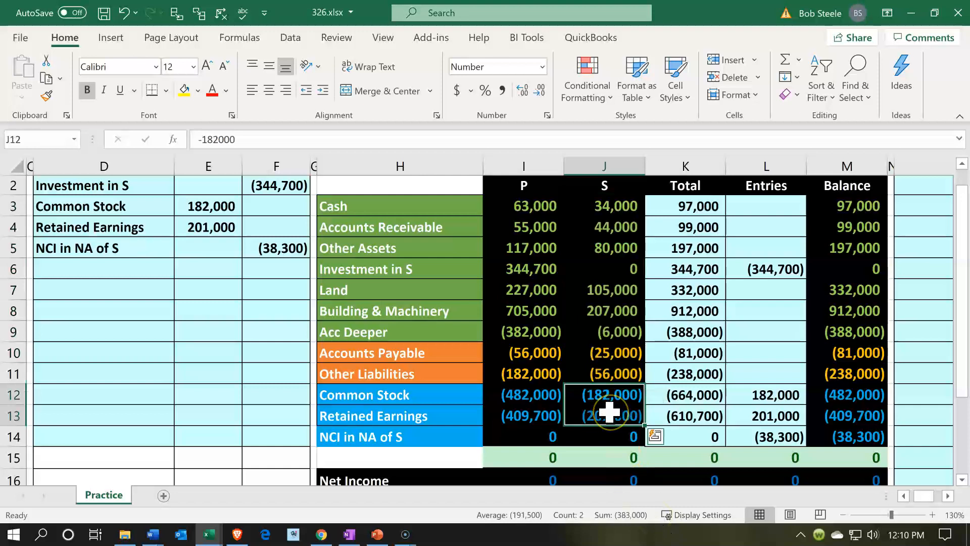
key(XF86Calculator)
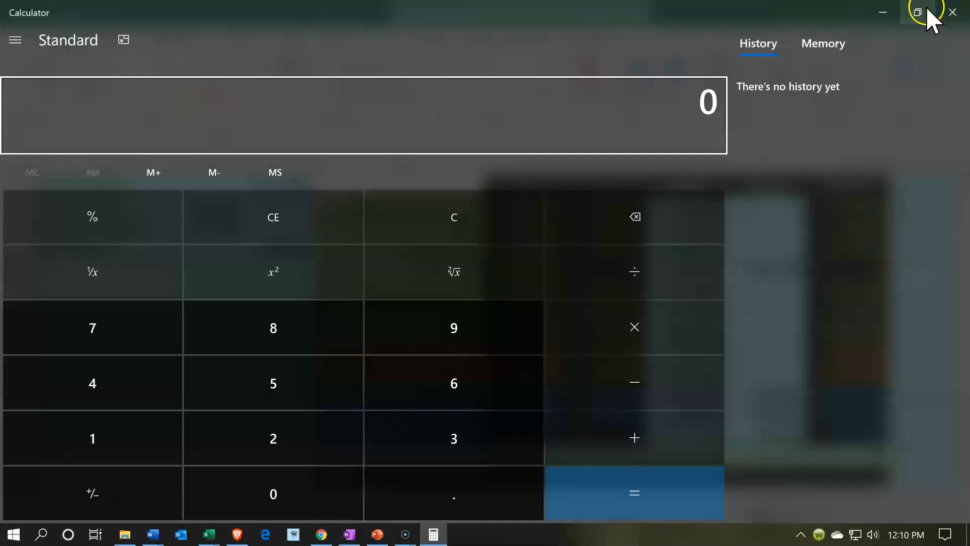
click(127, 42)
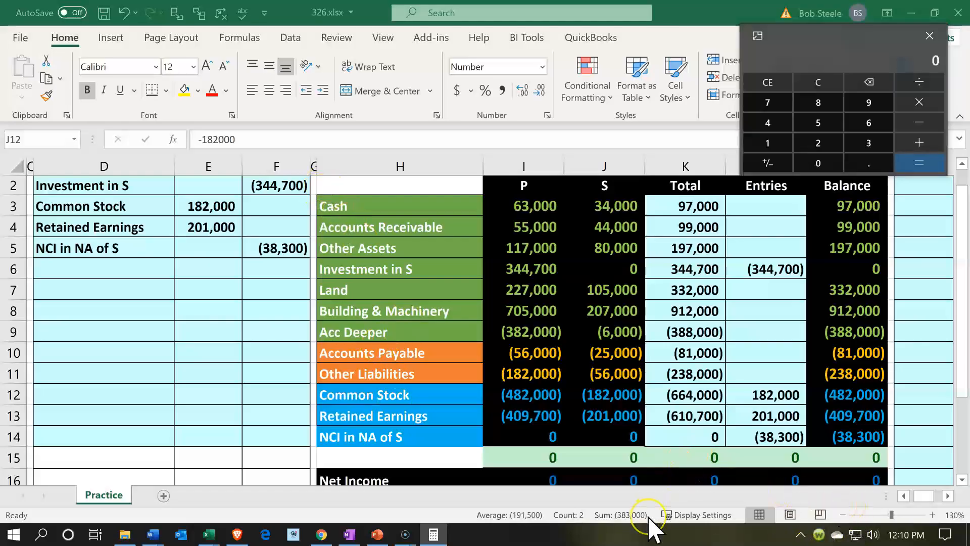
text(383000*.1)
key(Return)
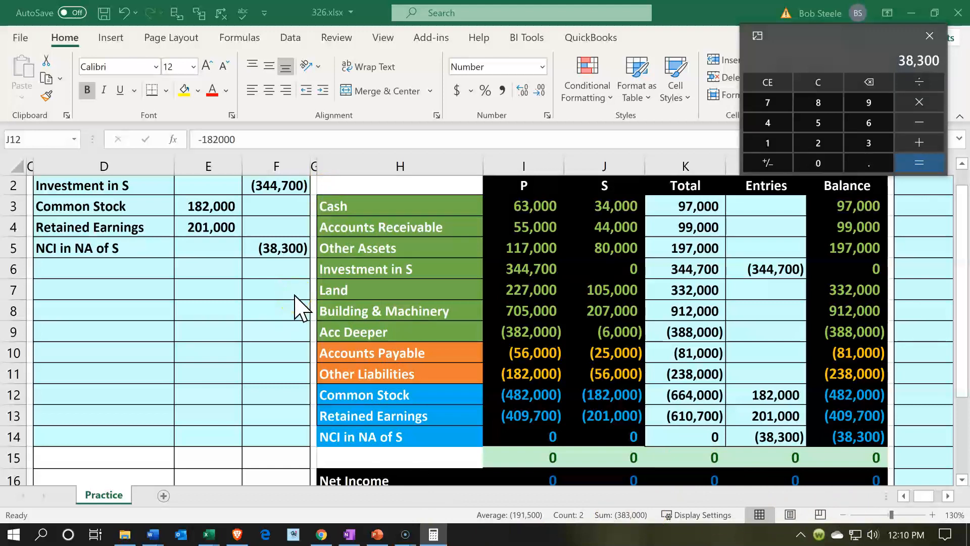
click(930, 36)
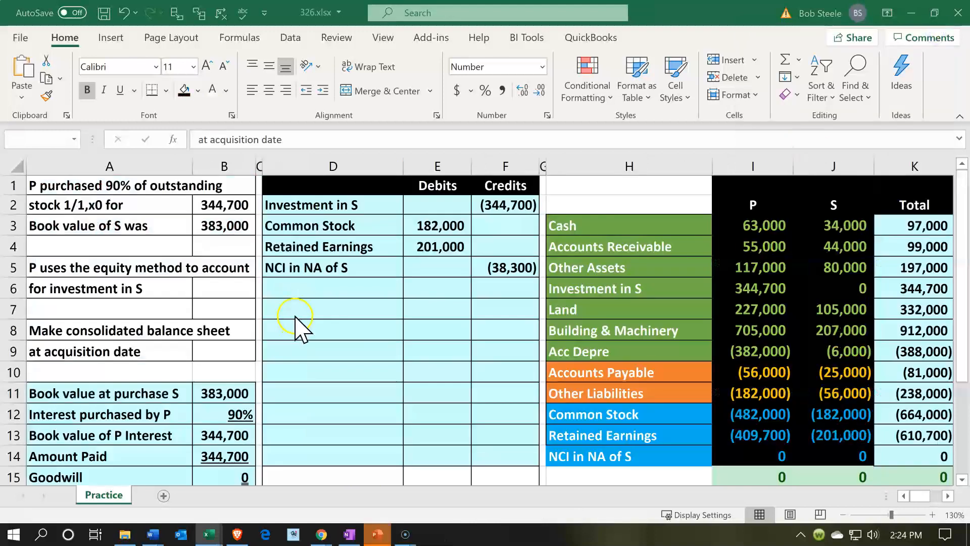
Step: Review the worksheet from the elimination entry across to the Consolidated Balance Sheet and back to column D
click(320, 309)
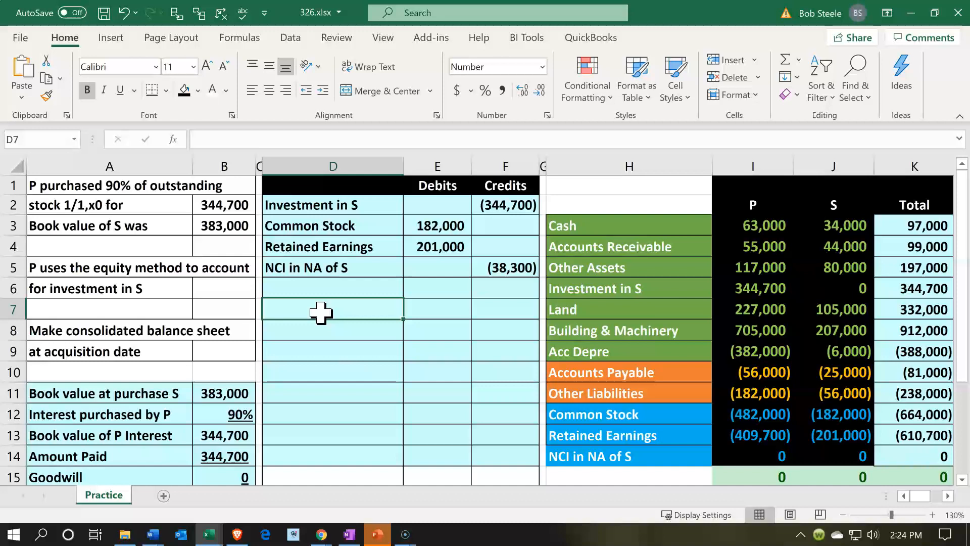
key(Right)
key(Right)
key(Right)
key(Right)
key(Right)
key(Right)
key(Right)
key(Right)
key(Right)
key(Right)
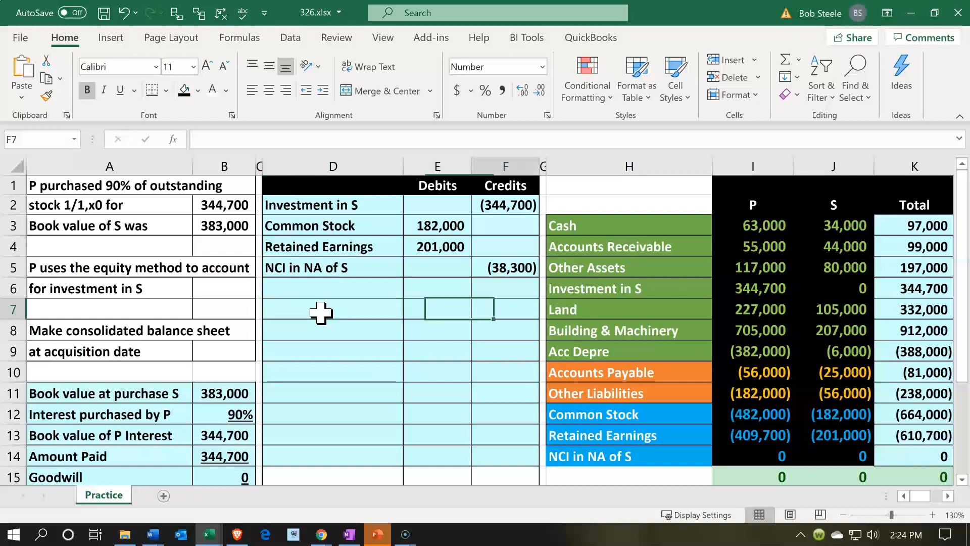
key(Right)
key(Right)
key(Right)
key(Right)
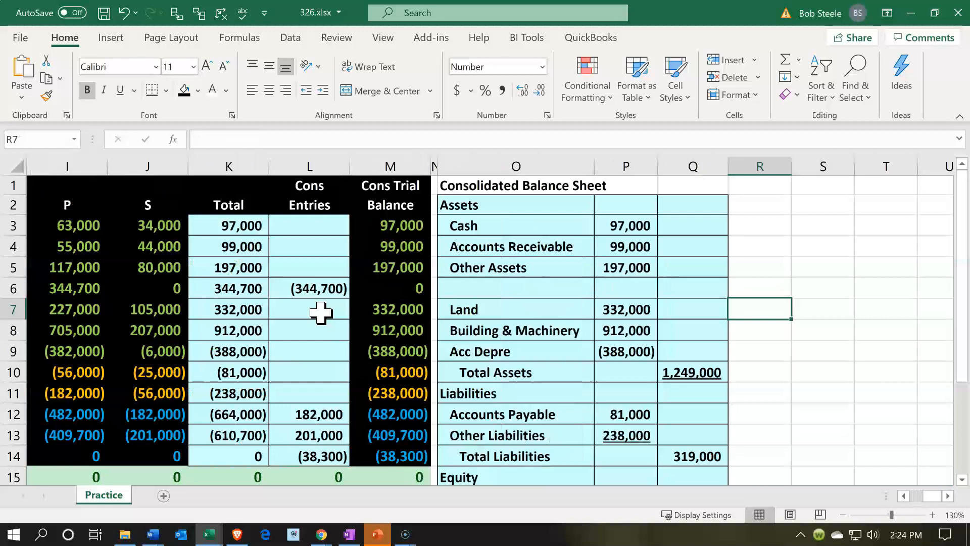
key(Left)
key(Left)
key(Left)
key(Left)
key(Left)
key(Left)
key(Left)
key(Left)
key(Left)
key(Left)
key(Left)
key(Left)
key(Left)
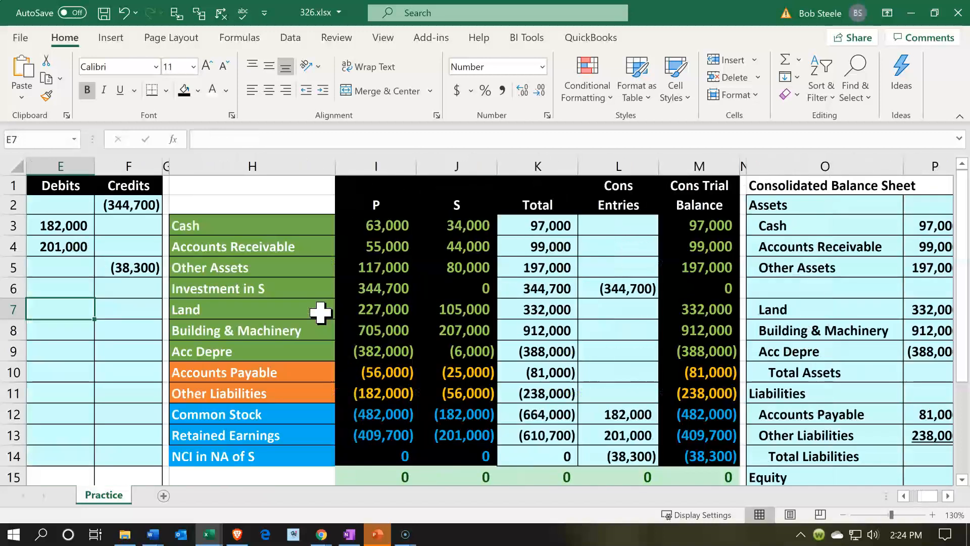
key(Left)
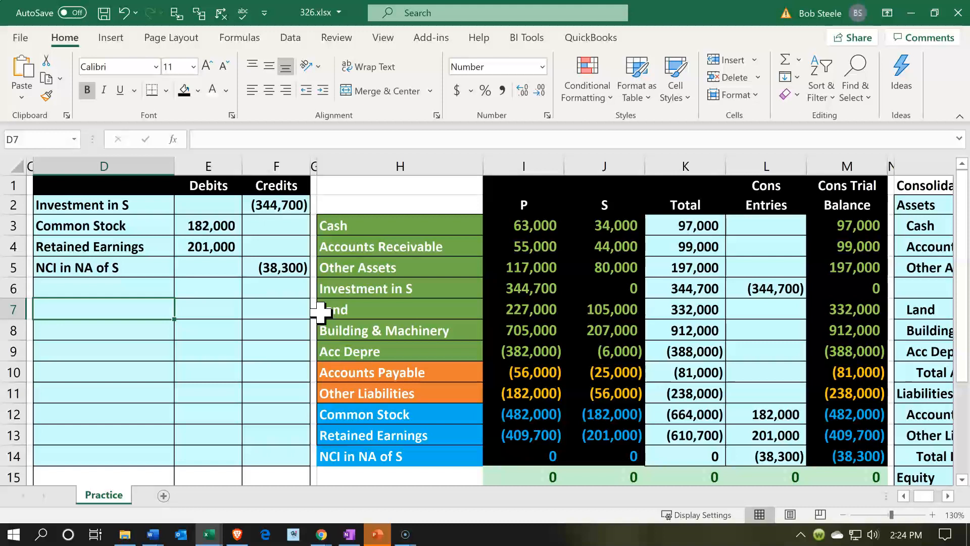
Step: Examine the Acc Depre label and its P and S balances in row 9
key(Down)
key(Down)
key(Right)
key(Right)
key(Right)
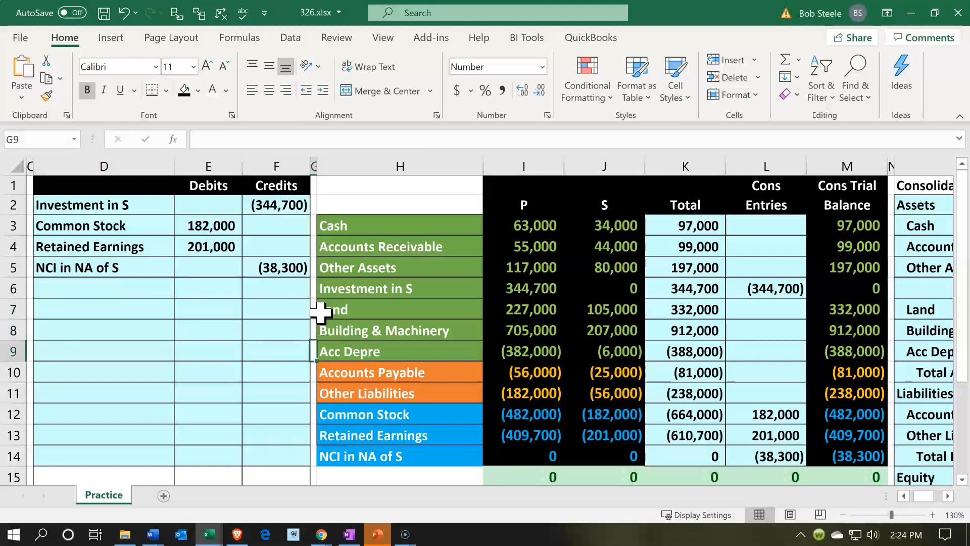
key(Right)
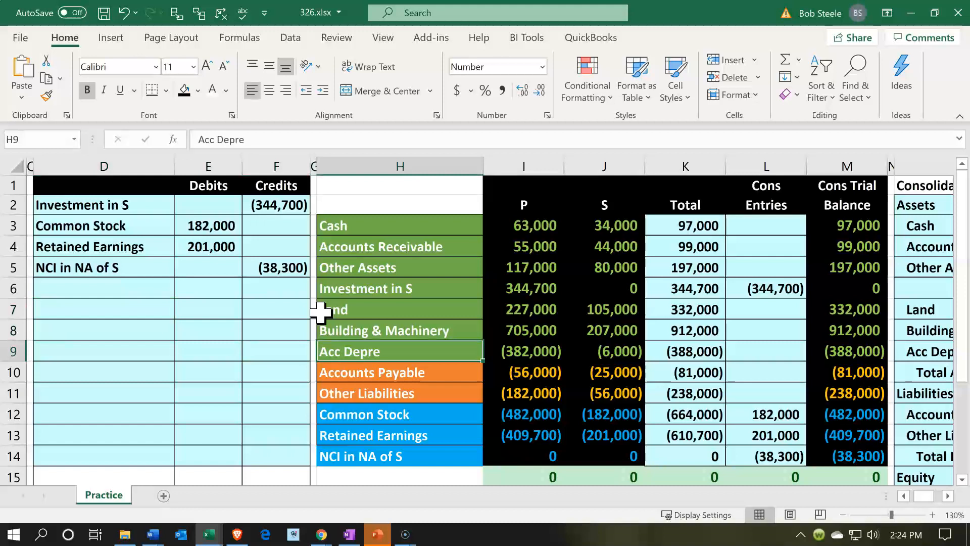
key(Right)
key(Right)
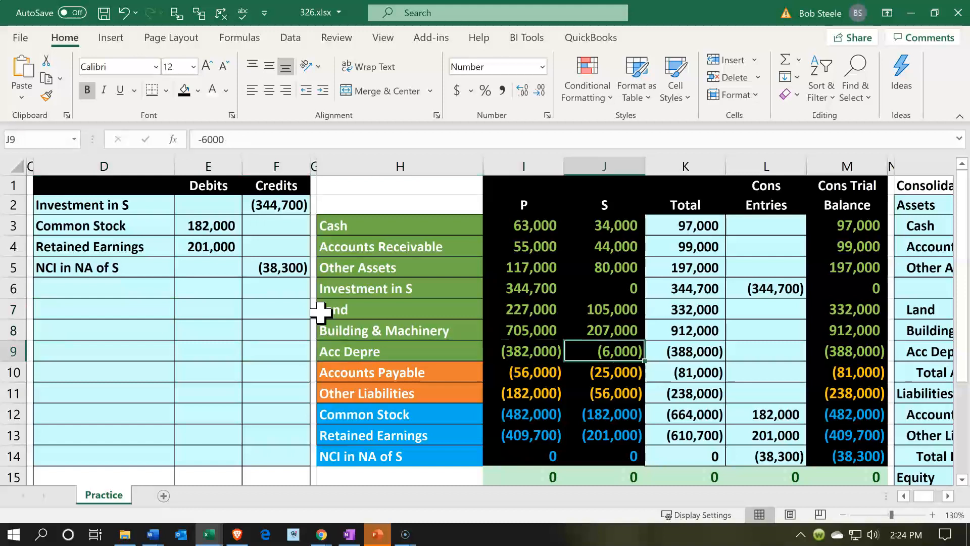
key(Left)
key(Left)
key(Left)
key(Left)
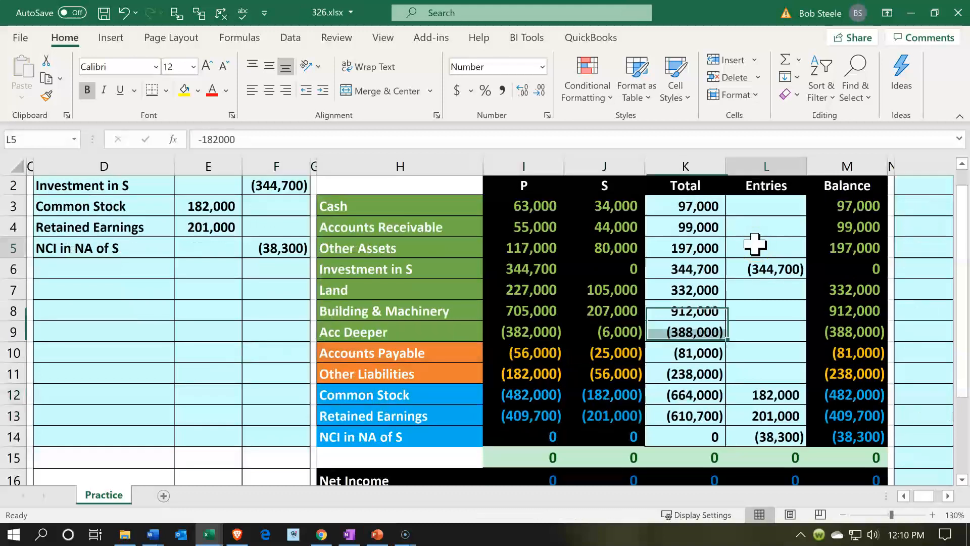
Step: Enter the heading Assets in O2, directly under the Consolidated Balance Sheet title
click(754, 244)
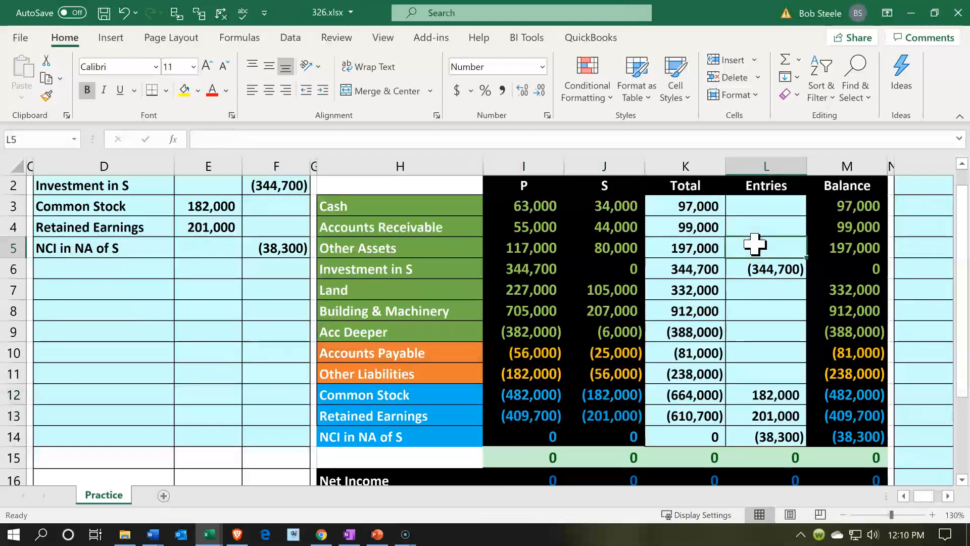
scroll(755, 244, right, 5)
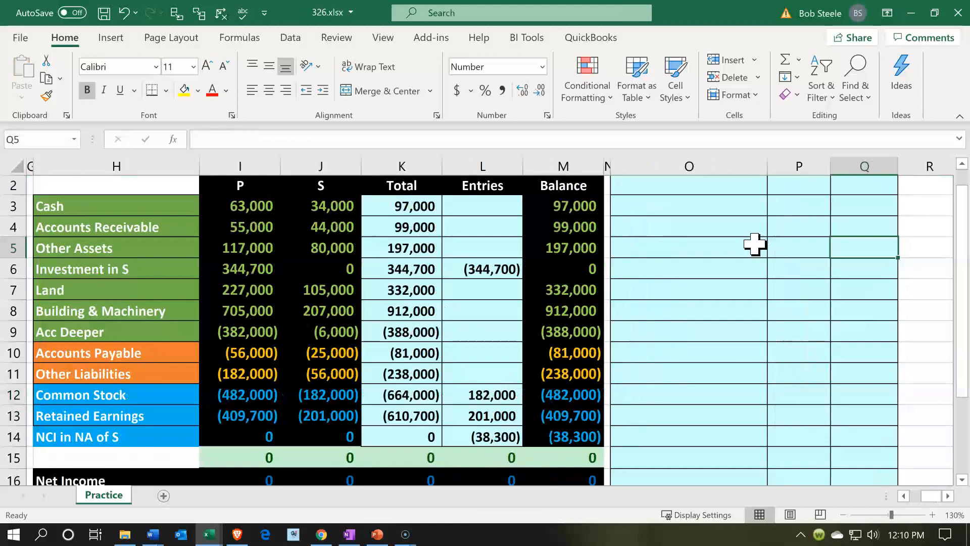
click(755, 244)
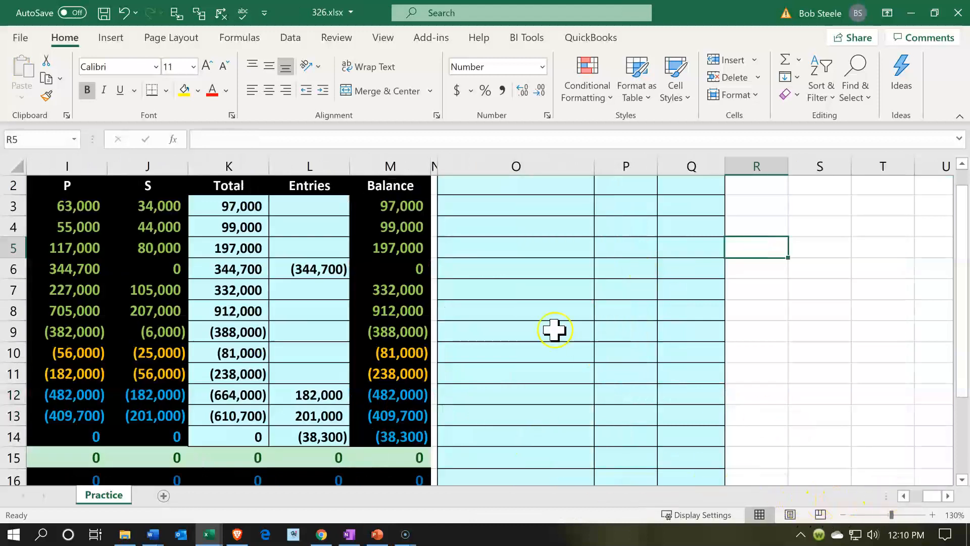
click(908, 496)
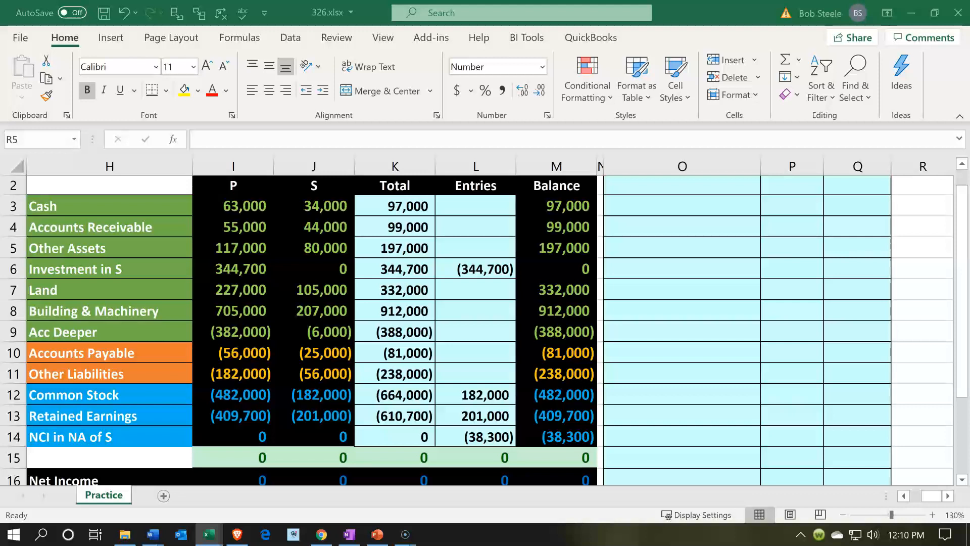
click(682, 246)
scroll(682, 245, up, 1)
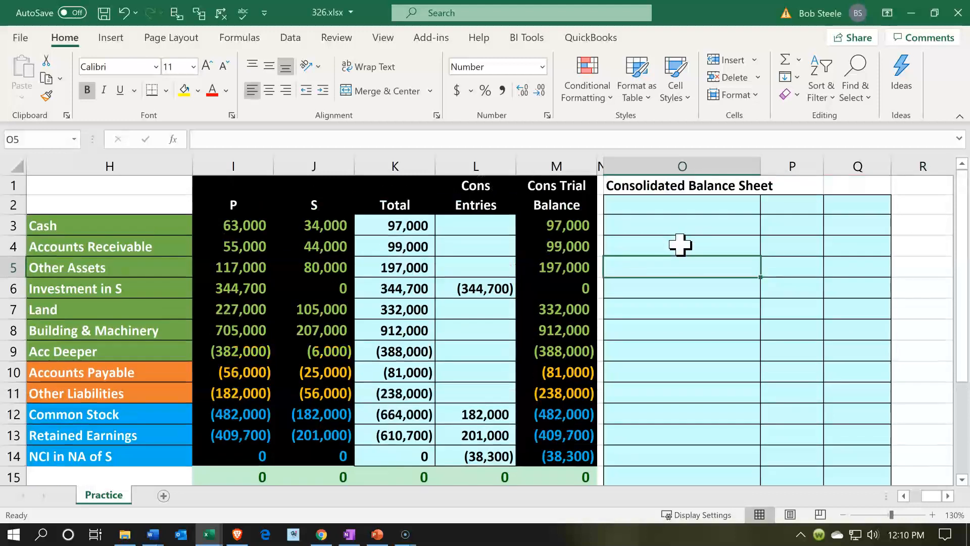
click(661, 210)
text(Assets)
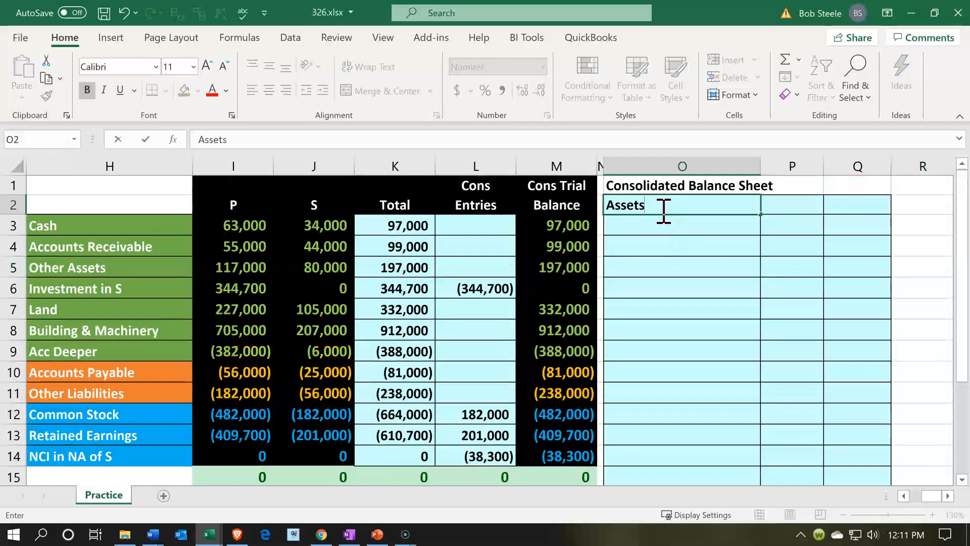
key(Return)
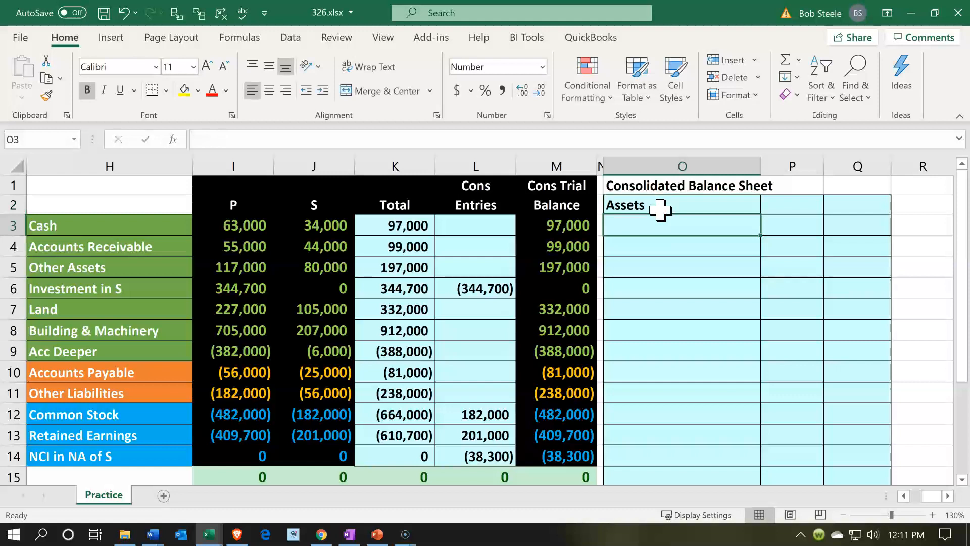
Step: Link O3 to the Cash label in the worksheet with =H3
text(=)
key(Left)
key(Left)
key(Left)
key(Left)
key(Left)
key(Left)
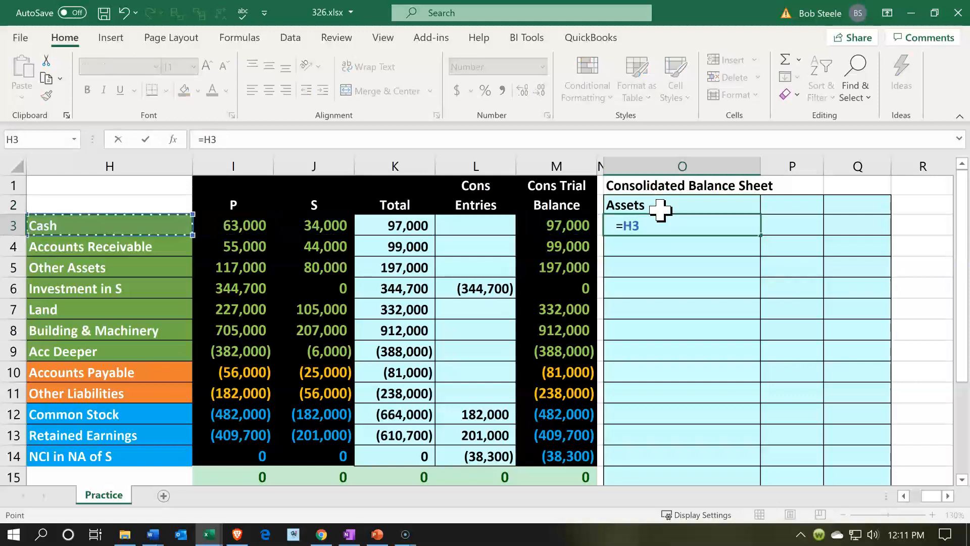
key(Return)
text(+)
key(Left)
key(Left)
key(Left)
key(Left)
key(Left)
key(Left)
key(Left)
key(Left)
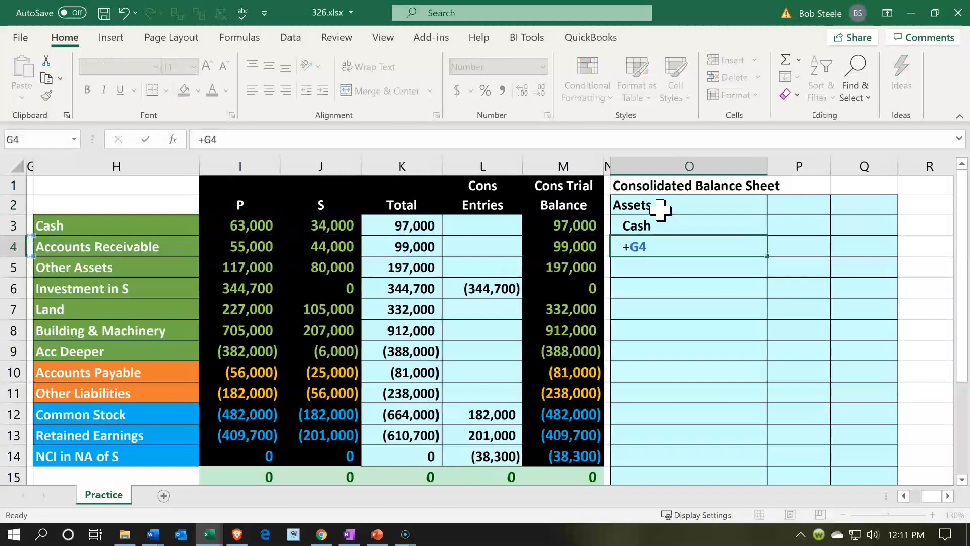
key(Return)
Step: Link O4 to the Accounts Receivable label in the worksheet with the formula +H4
key(Up)
text(+)
key(Left)
key(Left)
key(Left)
key(Left)
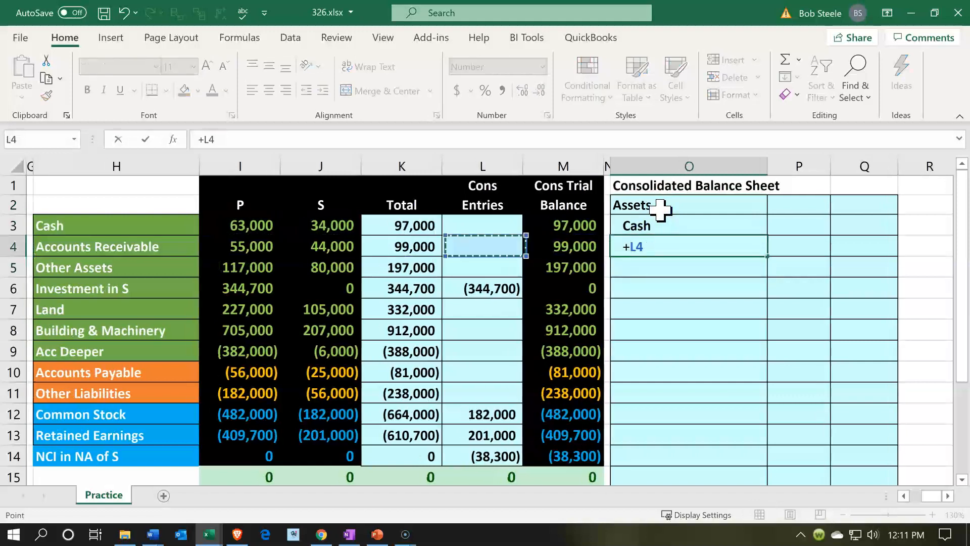
key(Left)
key(Left)
key(Left)
key(Down)
key(Up)
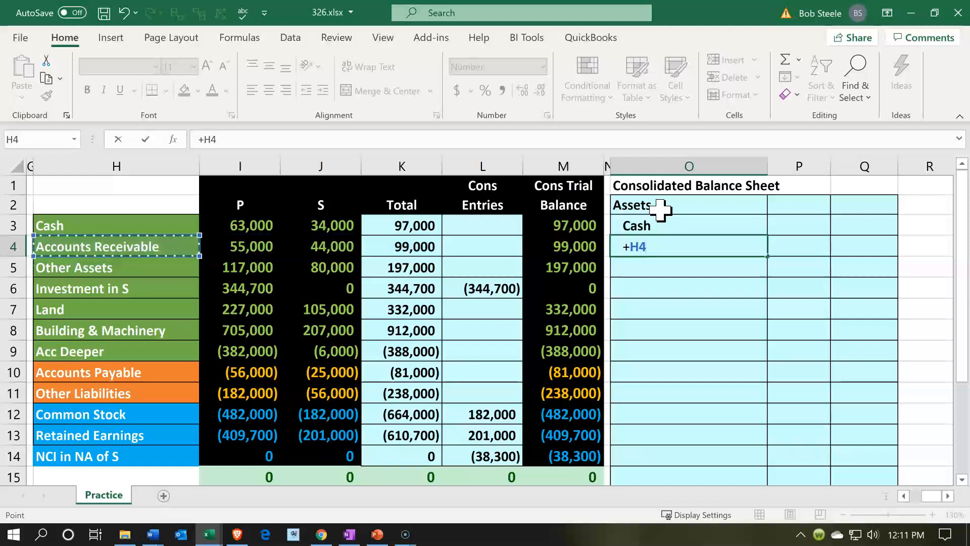
key(Return)
Step: Fill the label formula from O4 down through O9 to list the remaining asset accounts
click(699, 248)
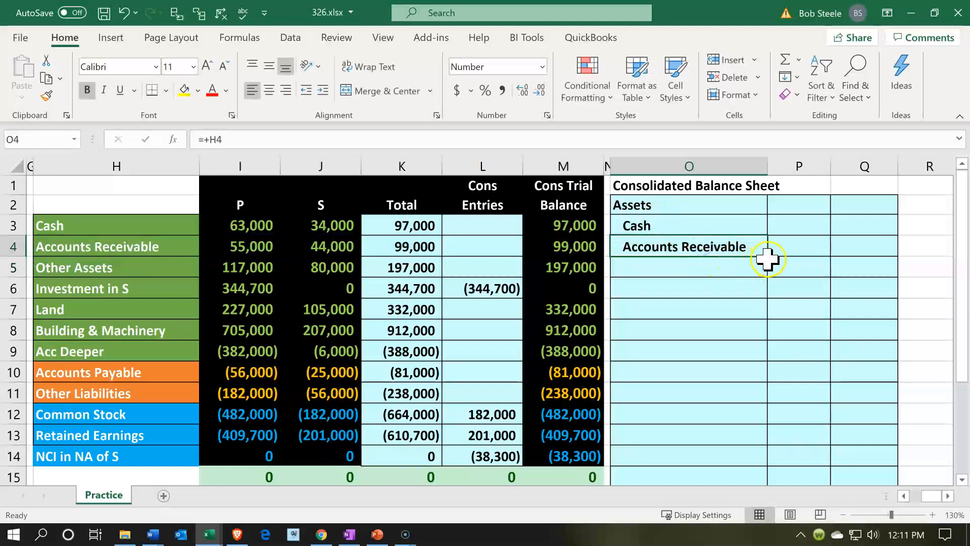
drag(768, 256, 755, 325)
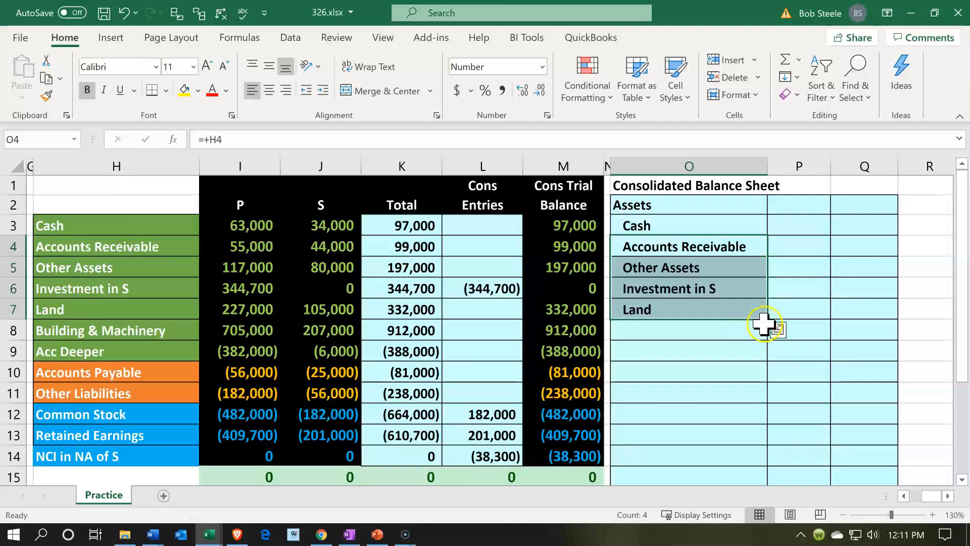
drag(768, 320, 764, 357)
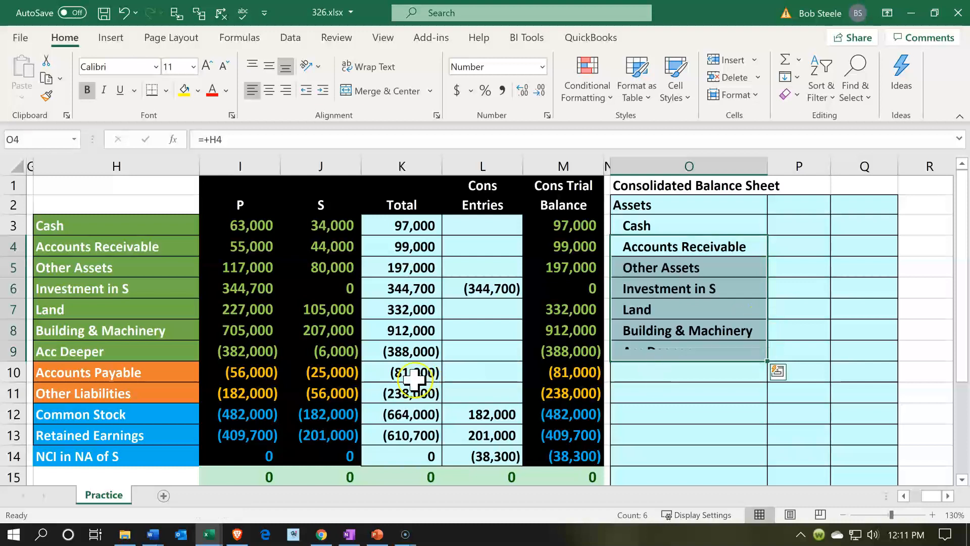
Step: Correct the accumulated depreciation label in H9 to Acc Depre
click(83, 350)
double_click(82, 350)
key(BackSpace)
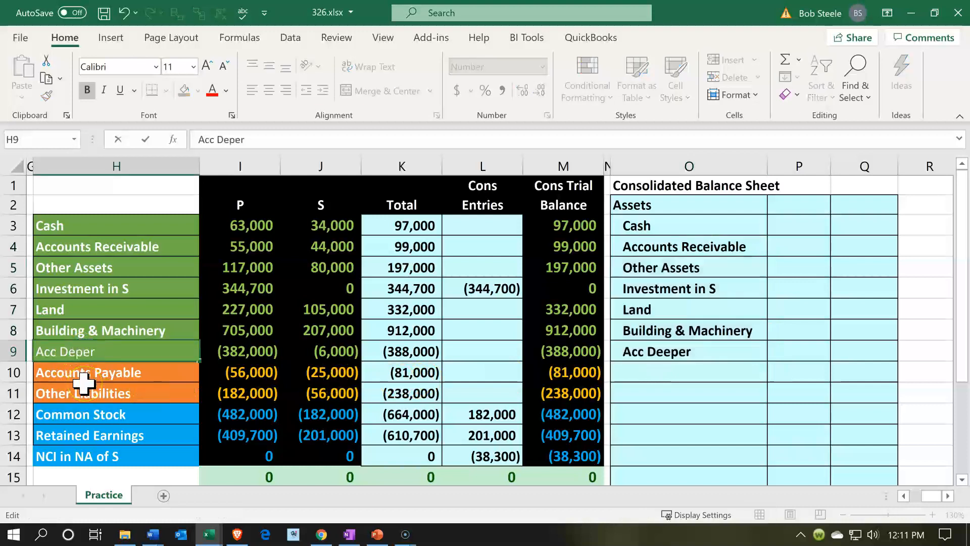
key(Return)
click(82, 353)
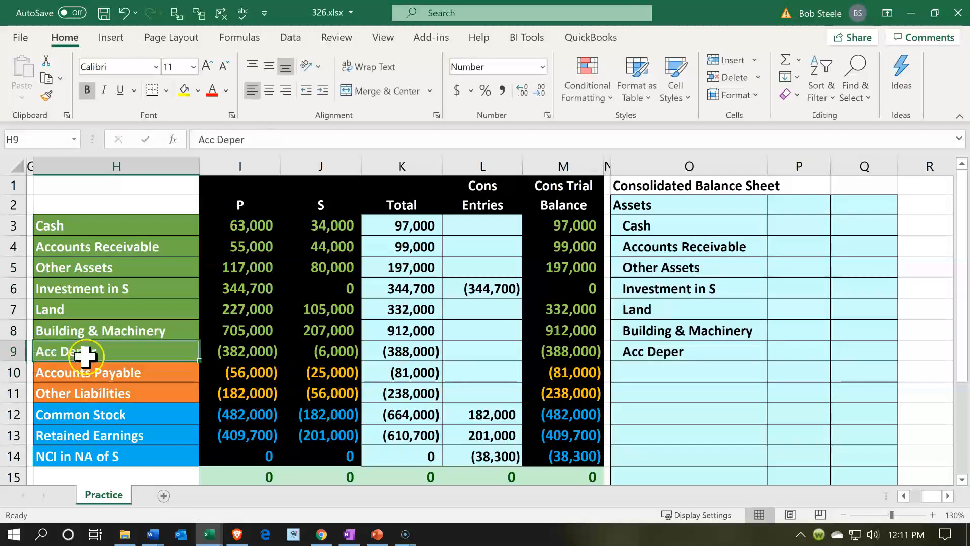
double_click(85, 354)
text(r)
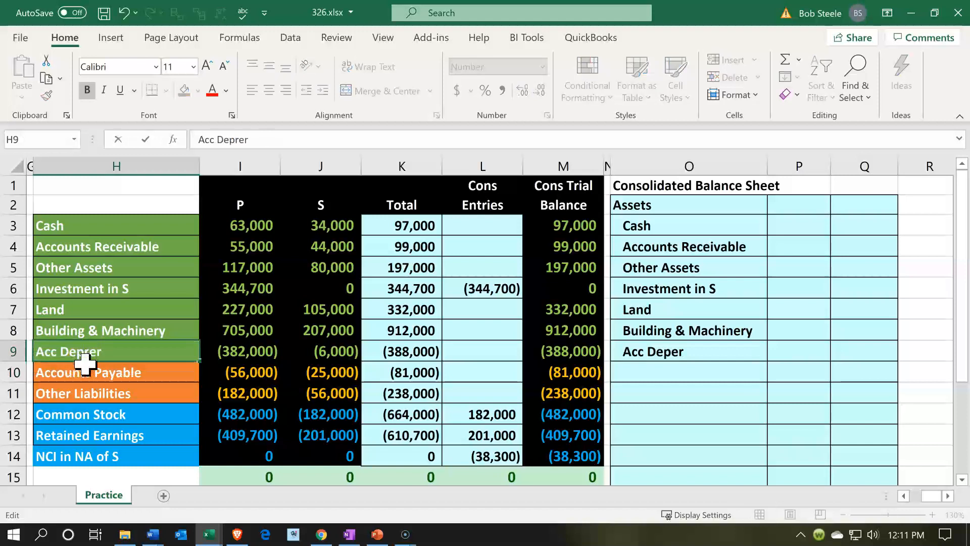
key(Return)
click(85, 360)
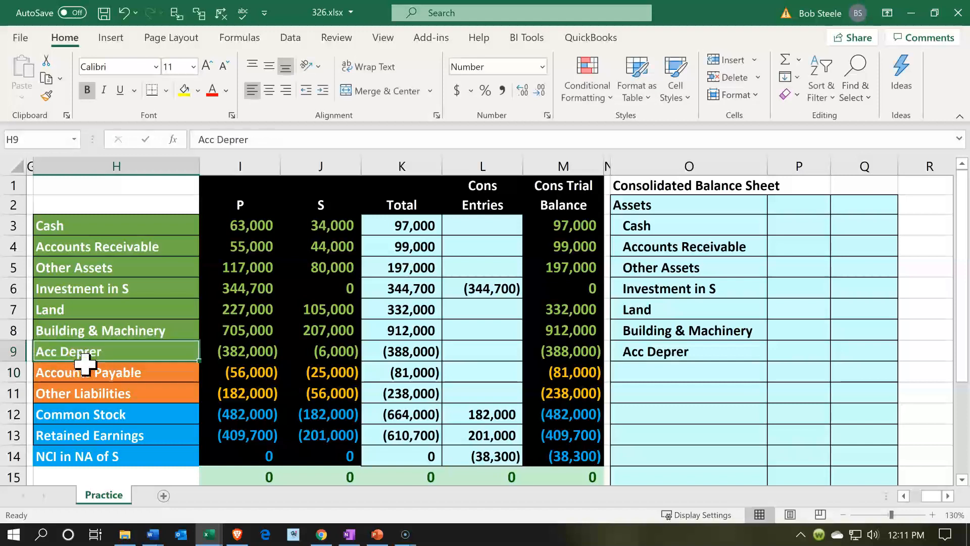
double_click(119, 352)
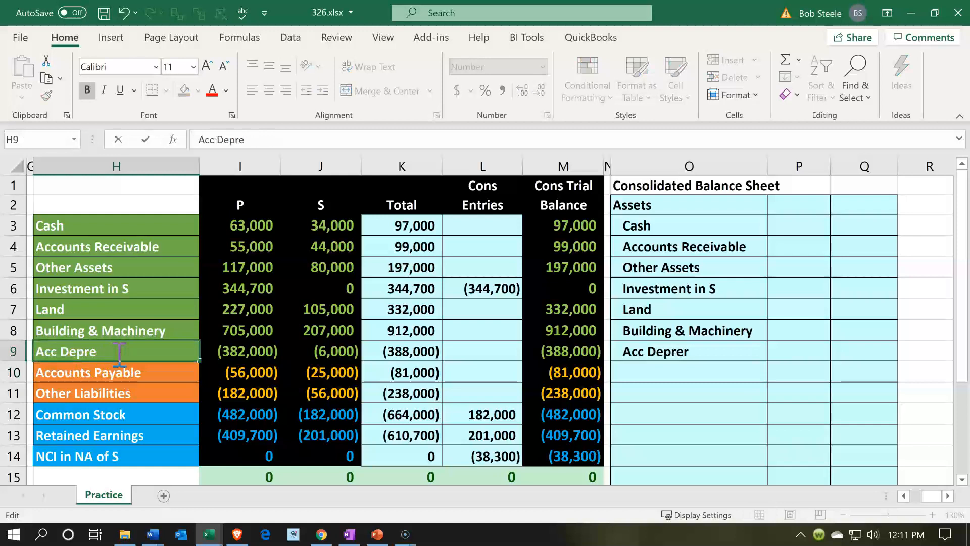
key(Return)
Step: Link the Cash amount in P3 to the consolidated trial balance with =M3
key(Right)
key(Right)
key(Right)
key(Right)
key(Right)
key(Right)
key(Right)
key(Up)
key(Up)
key(Up)
key(Up)
key(Up)
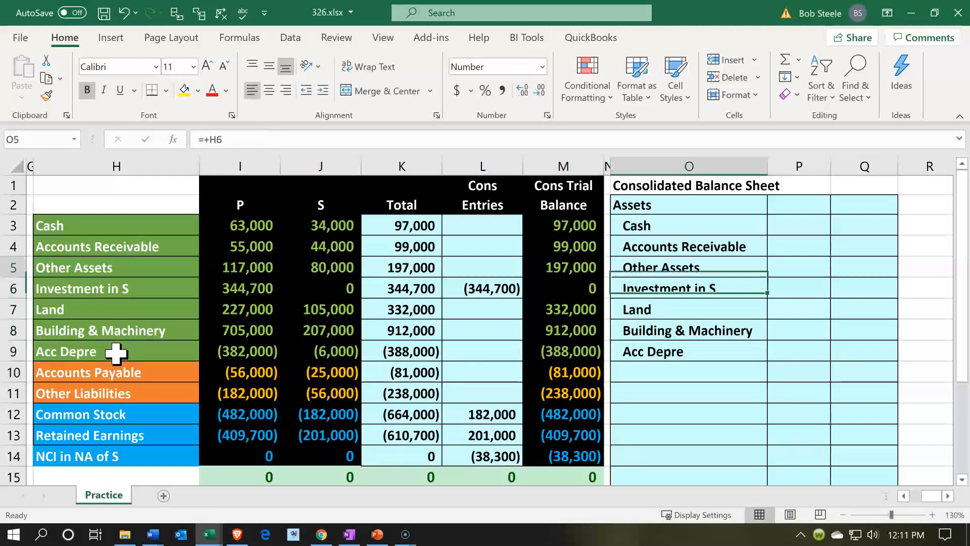
key(Up)
key(Up)
key(Right)
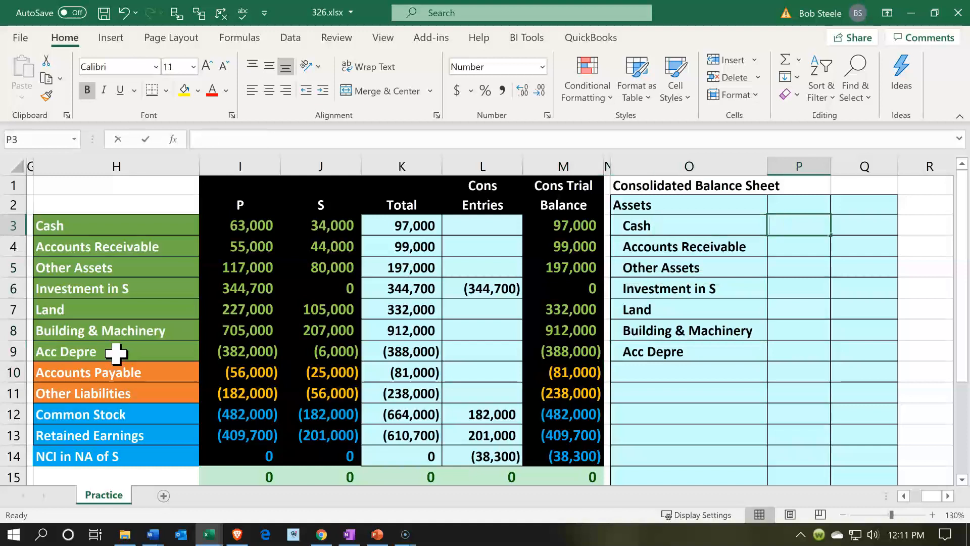
text(=)
key(Left)
key(Left)
key(Left)
key(Left)
key(Right)
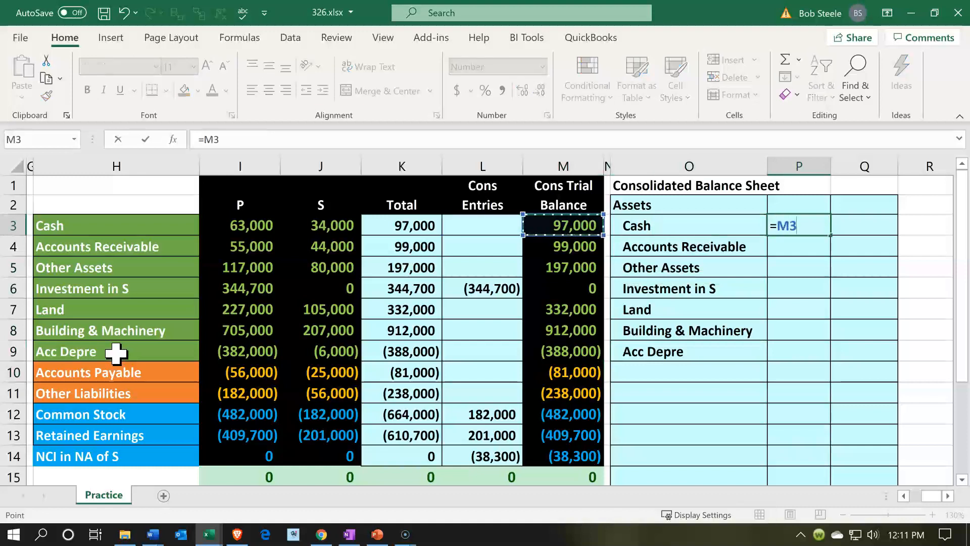
key(Return)
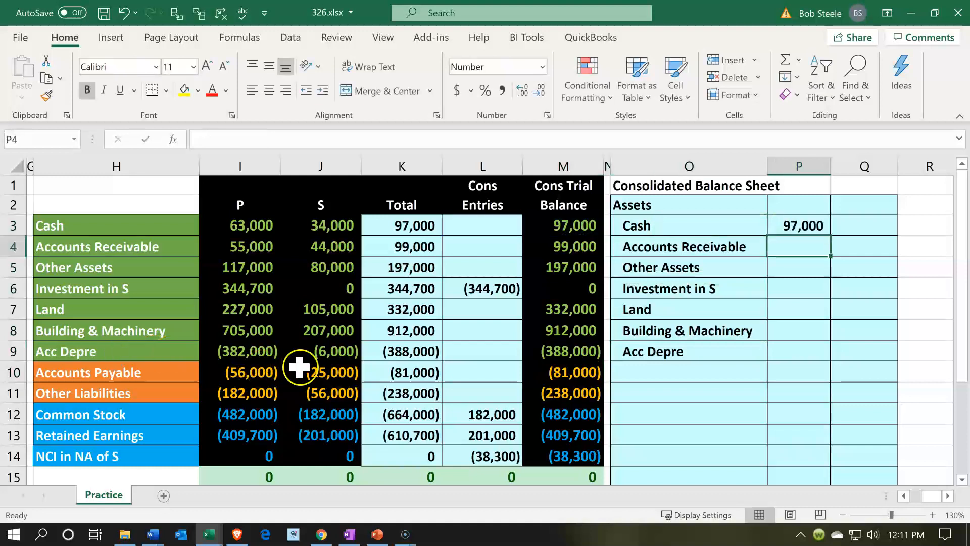
Step: Copy the Cash amount formula from P3 into P4:P9 for the other asset accounts
click(820, 230)
key(ctrl+c)
click(824, 244)
key(shift+Down)
key(shift+Down)
key(shift+Down)
key(shift+Down)
key(shift+Down)
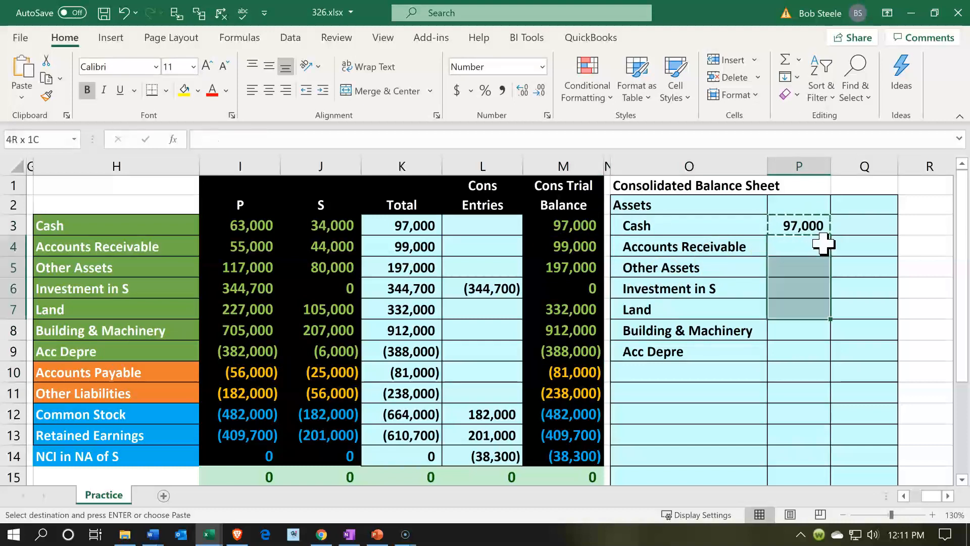
key(ctrl+v)
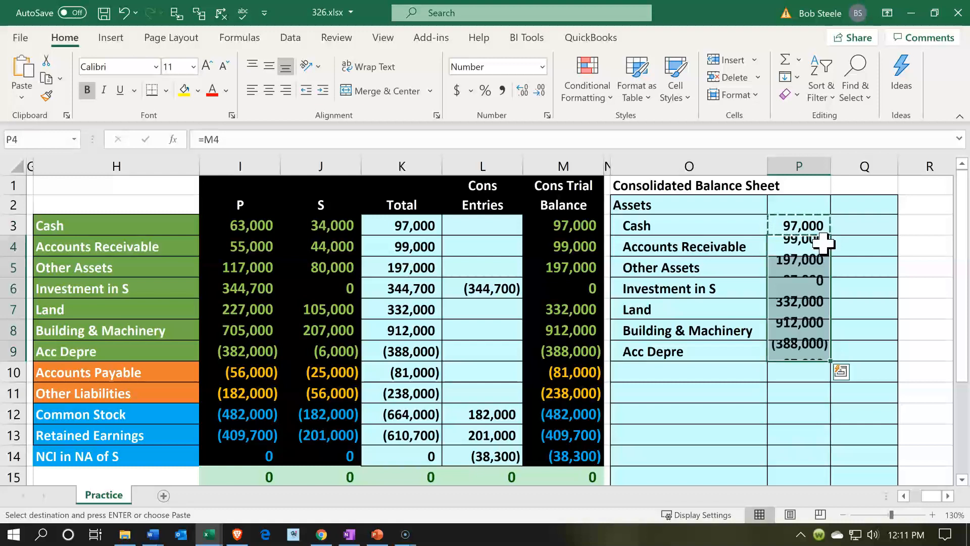
Step: Label O10 as Total Assets, below the Acc Depre line of the balance sheet
key(Down)
key(Down)
key(Down)
key(Down)
key(Down)
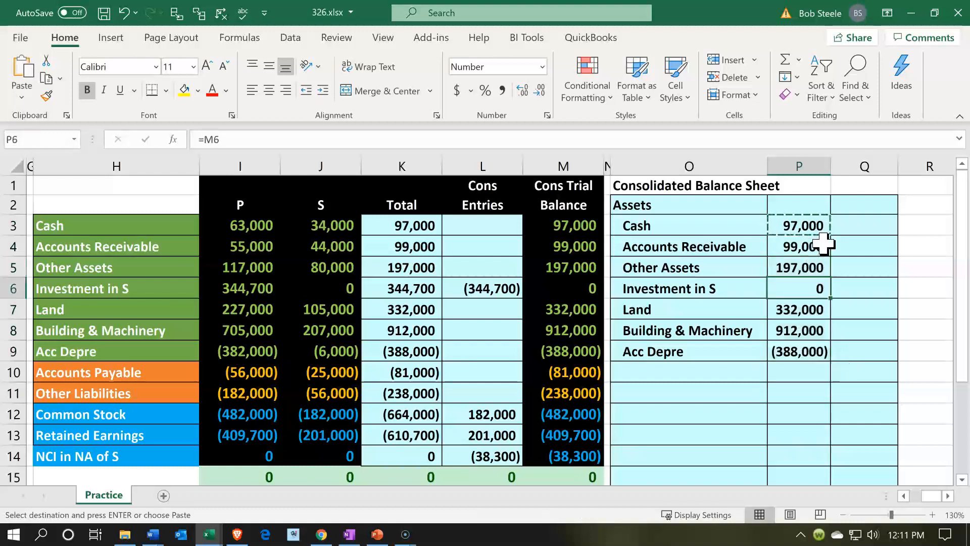
key(Down)
key(Left)
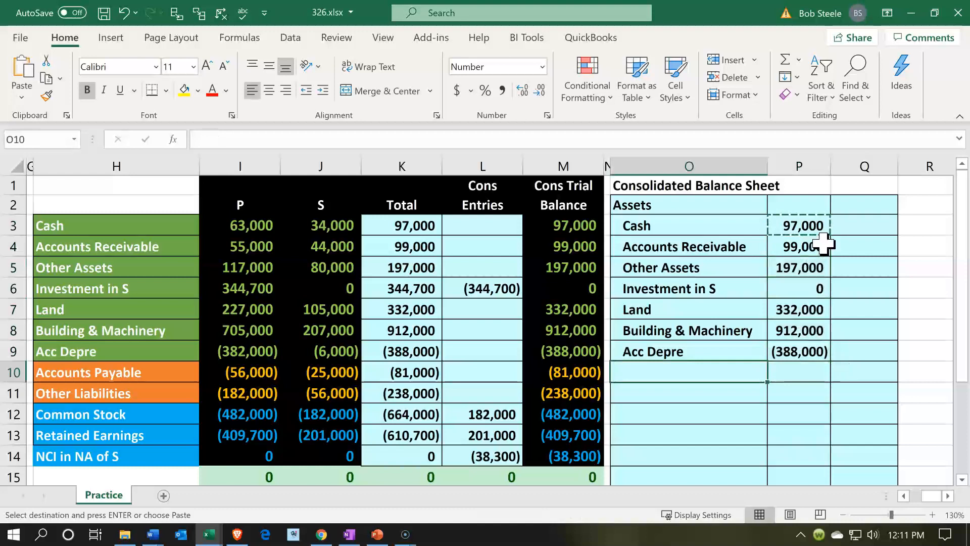
text(Total Assets)
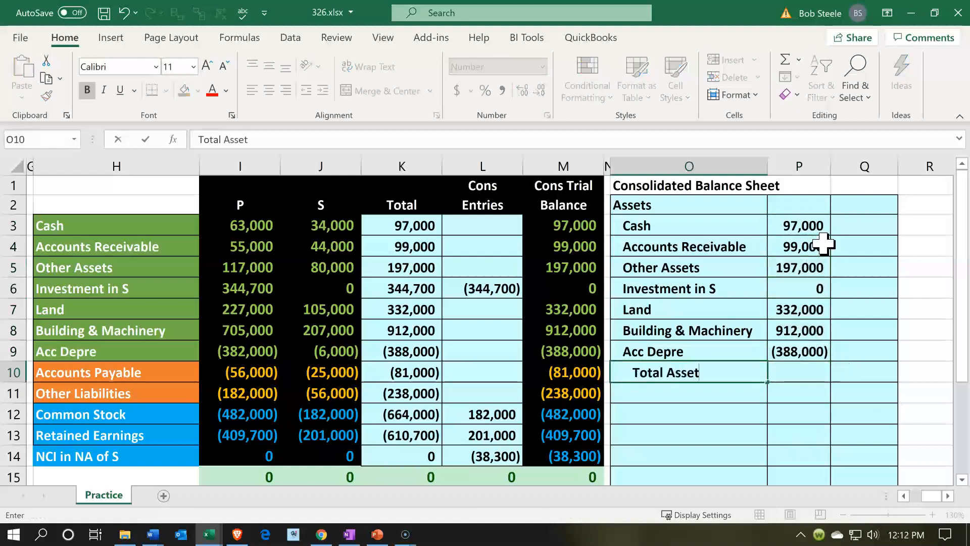
Step: Clear the Investment in S label and its amount from O6:P6 of the balance sheet
key(Up)
key(Up)
key(Up)
key(Up)
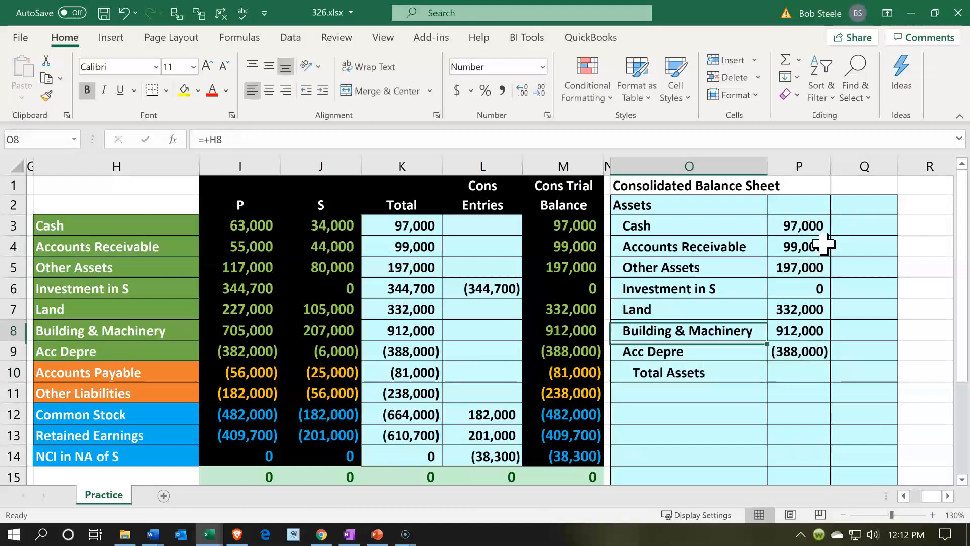
key(Delete)
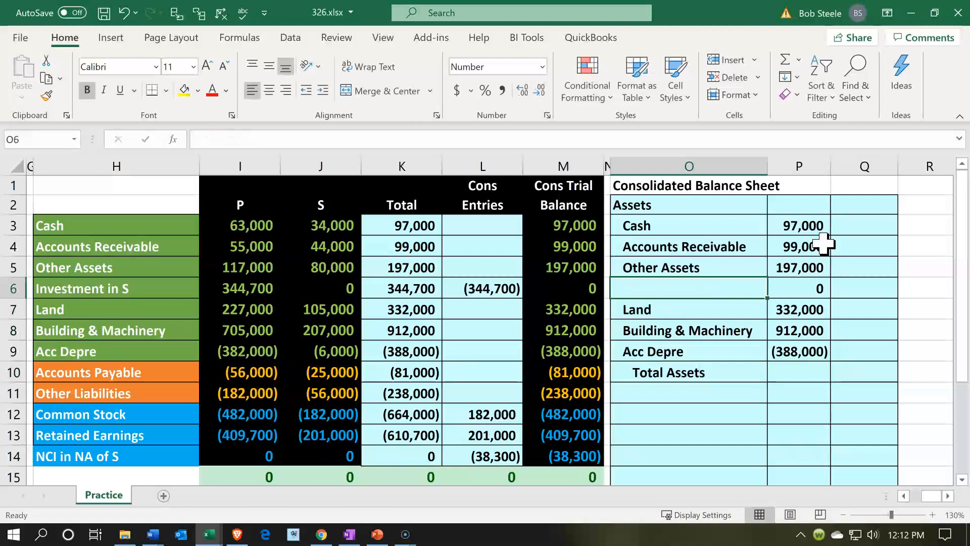
key(Right)
Step: Calculate total assets in Q10 by summing P3:P9, and widen column Q to fit the total
key(Down)
key(Down)
key(Down)
key(Down)
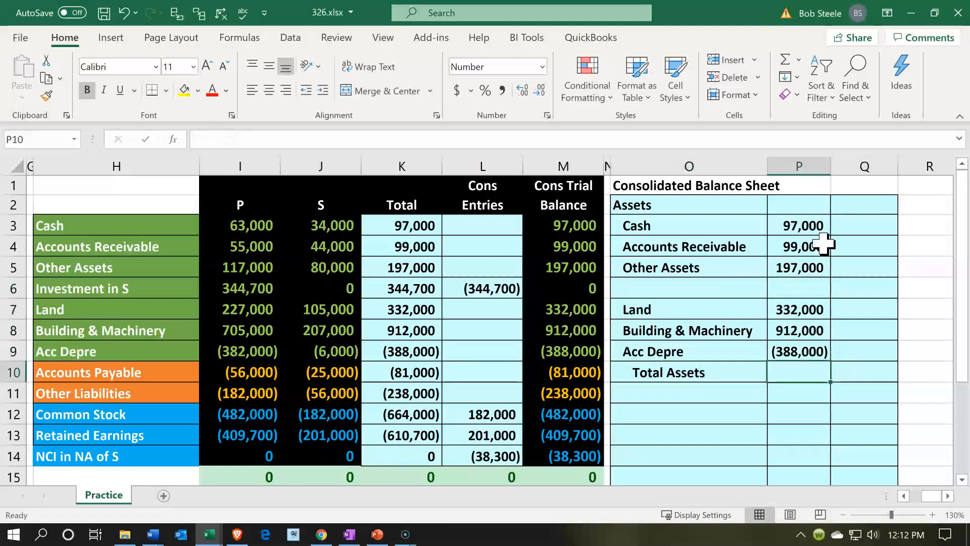
key(Right)
text(=sum))
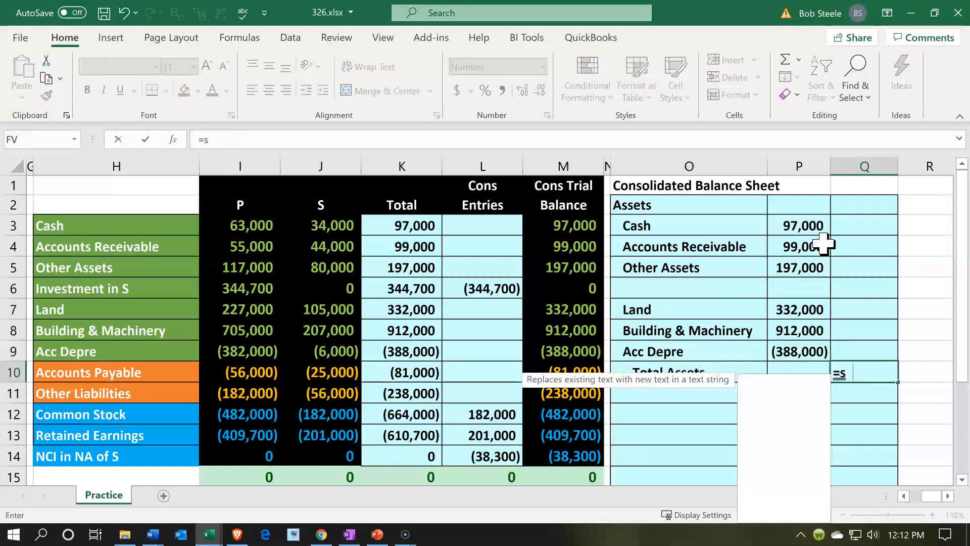
key(BackSpace)
text(()
key(Left)
key(Up)
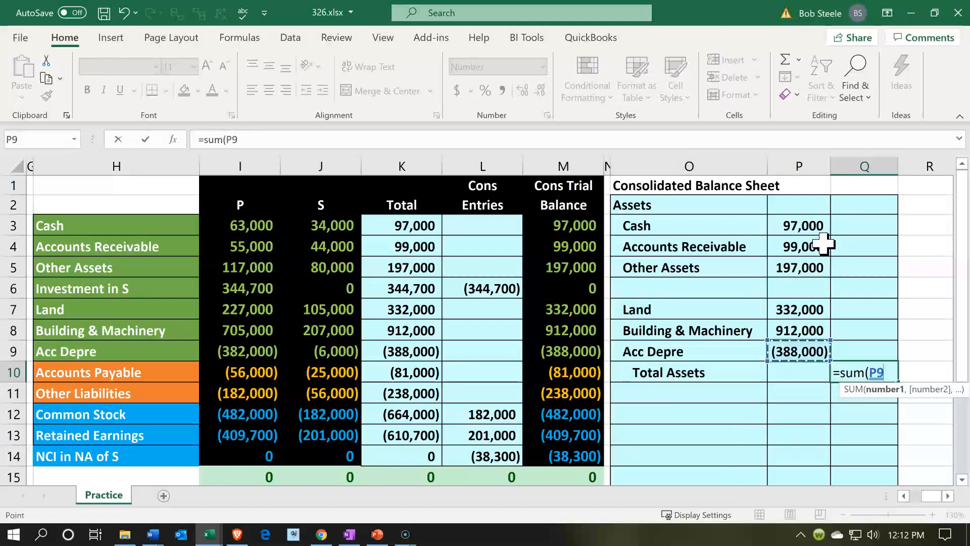
key(shift+Up)
key(shift+Up)
key(shift+Up)
key(shift+Up)
key(shift+Up)
key(shift+Up)
key(Return)
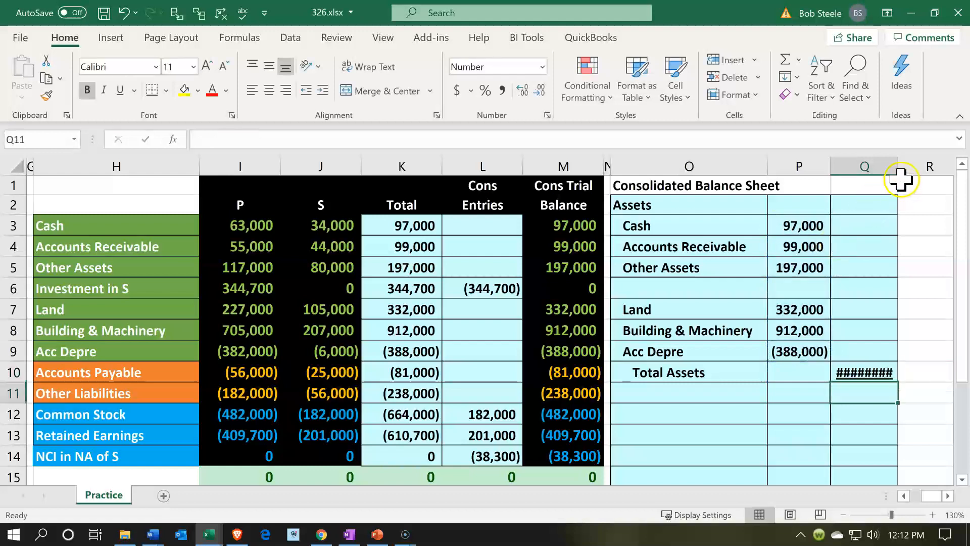
drag(900, 169, 902, 168)
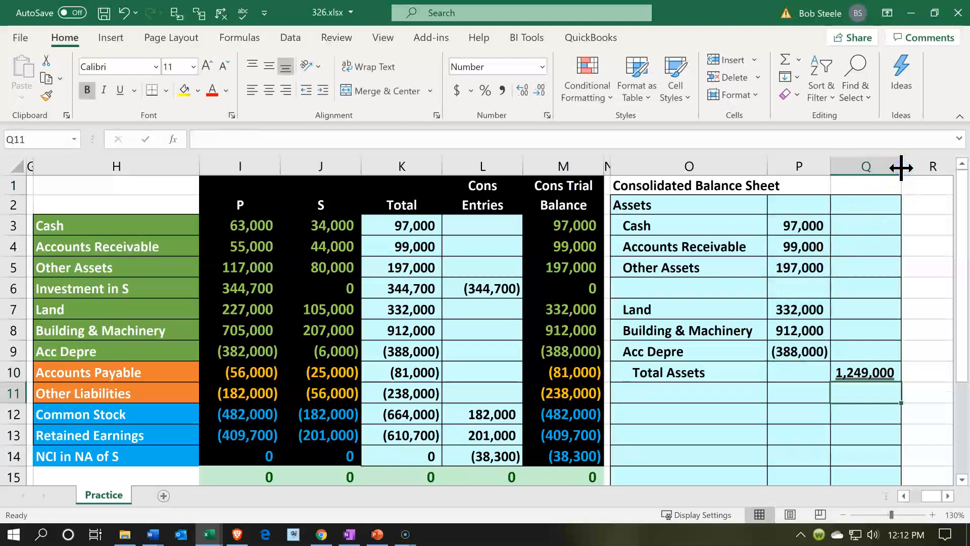
Step: Label O11 as Liabilities, directly below the Total Assets line of the balance sheet
key(Left)
key(Left)
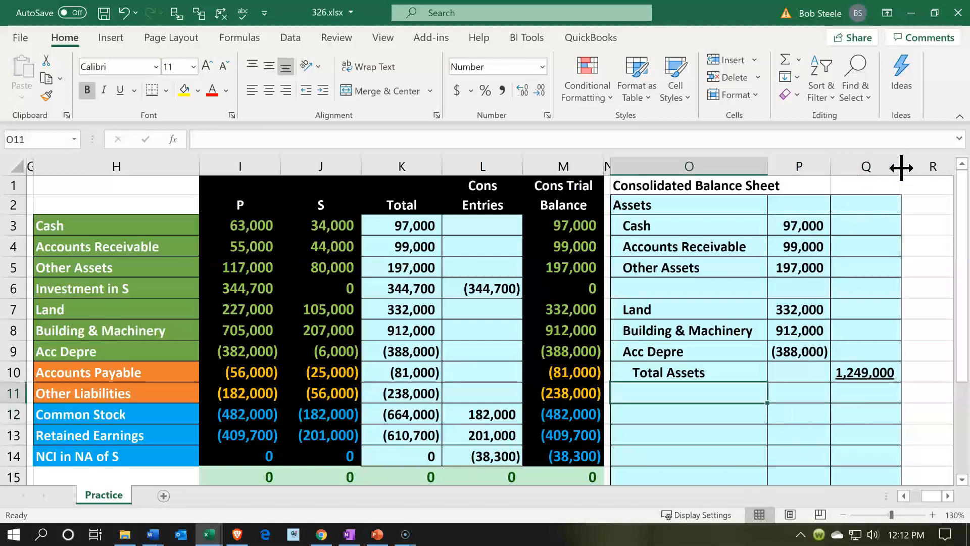
text(Lia)
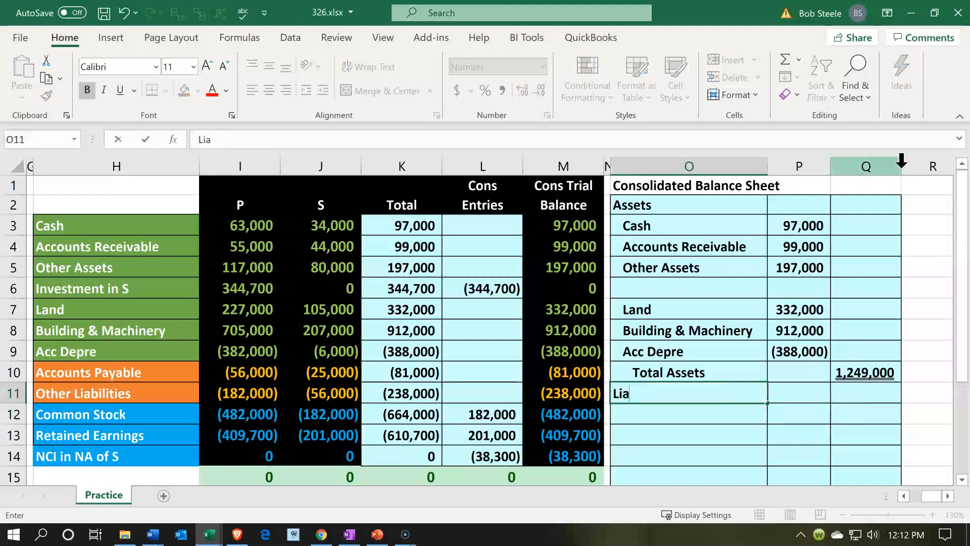
text(bilities)
key(Return)
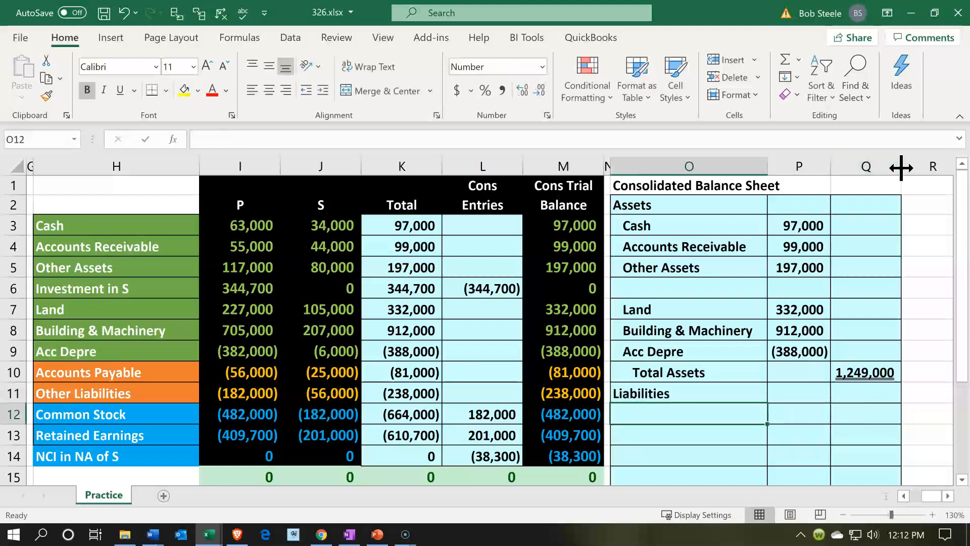
Step: Link O12 to the Accounts Payable label in H10 as the first line under Liabilities
text(=)
key(Left)
key(Left)
key(Left)
key(Left)
key(Left)
key(Left)
key(Left)
key(Up)
key(Up)
key(Return)
Step: Copy the label formula from O12 into O13 for Other Liabilities, and indent both liability labels once
key(Up)
key(ctrl+c)
key(Down)
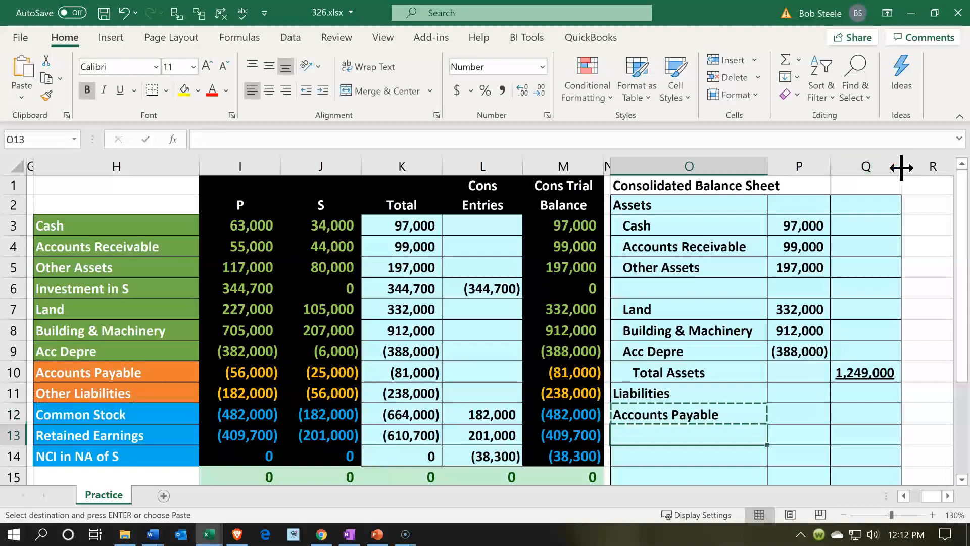
key(ctrl+v)
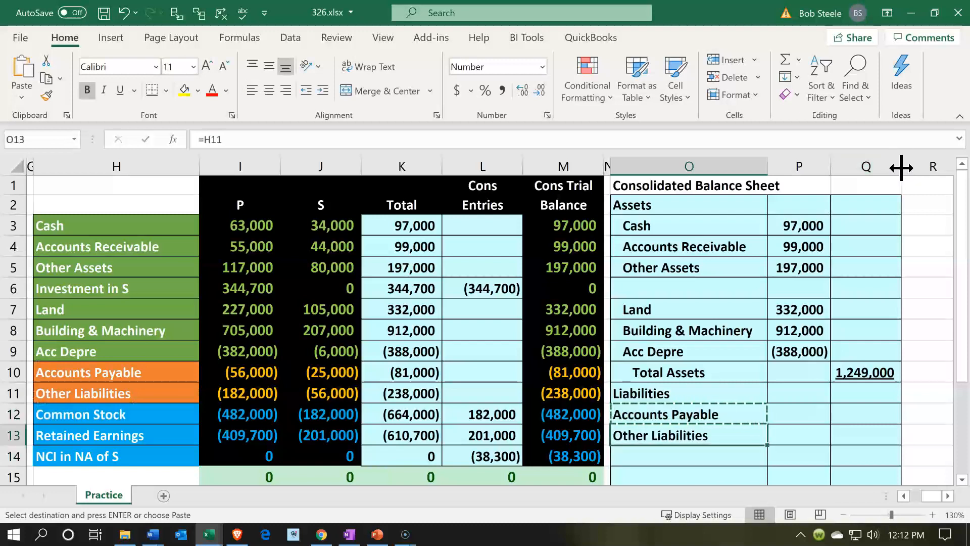
drag(742, 411, 736, 426)
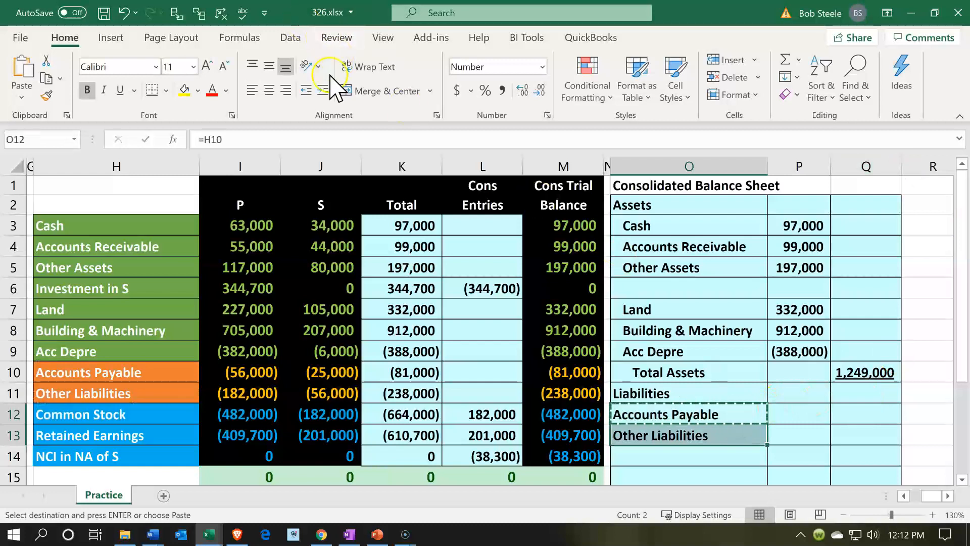
click(323, 91)
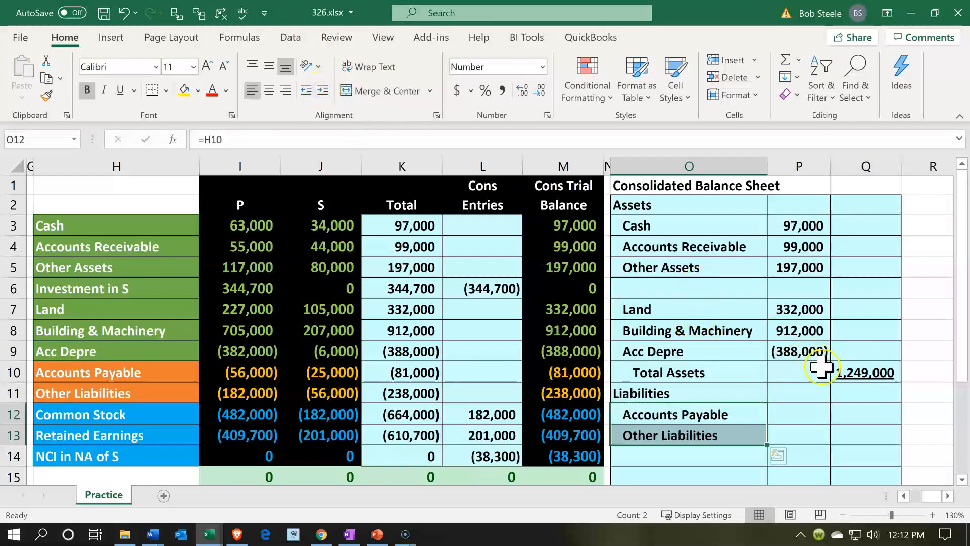
Step: Enter the Accounts Payable amount in P12 as the negated consolidated trial balance figure from M10
click(806, 398)
key(Down)
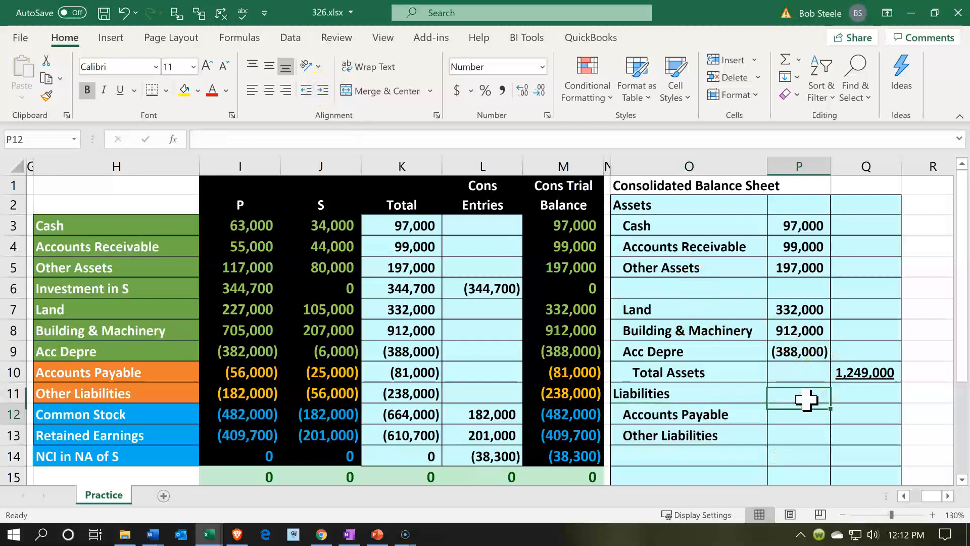
text(-)
key(Left)
key(Left)
key(Left)
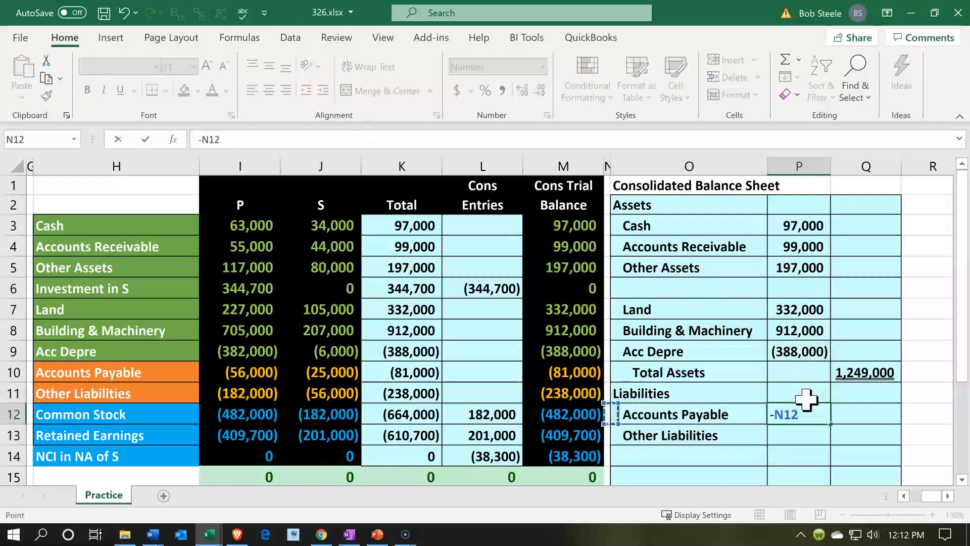
key(Up)
key(Up)
key(Return)
Step: Enter the Other Liabilities amount in P13 as the negated consolidated trial balance figure from M11
text(-)
key(Left)
key(Left)
key(Left)
key(Up)
key(Up)
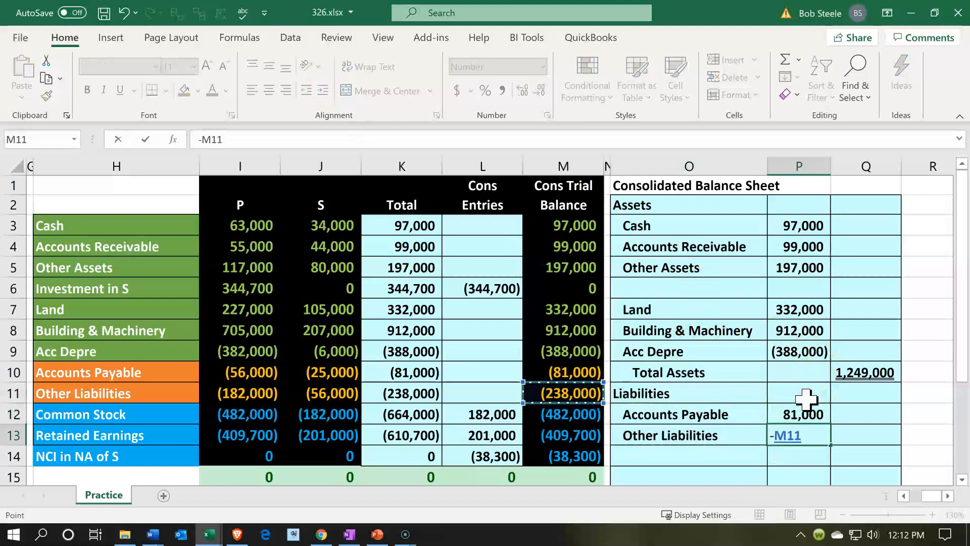
key(Return)
Step: Calculate total liabilities in Q14 by summing P12:P13
key(Right)
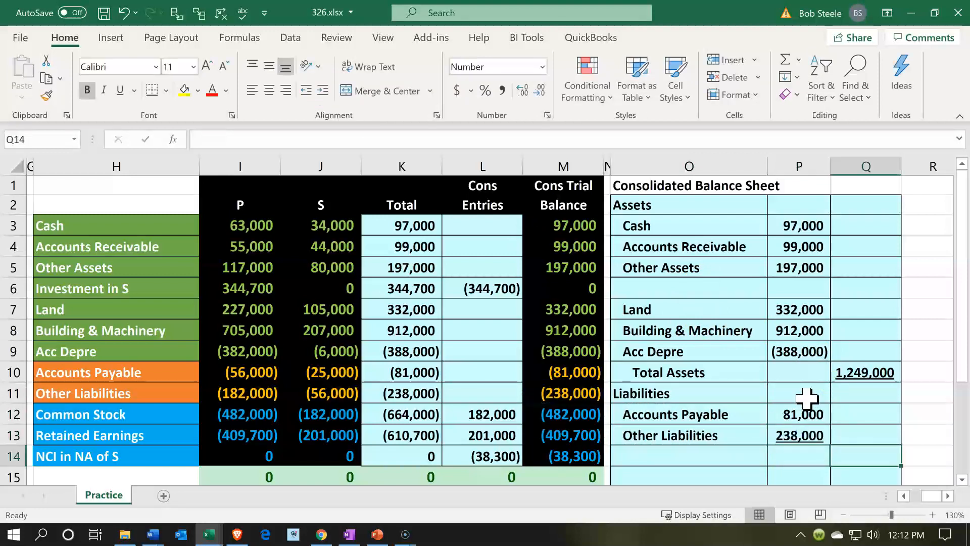
text(=sum)
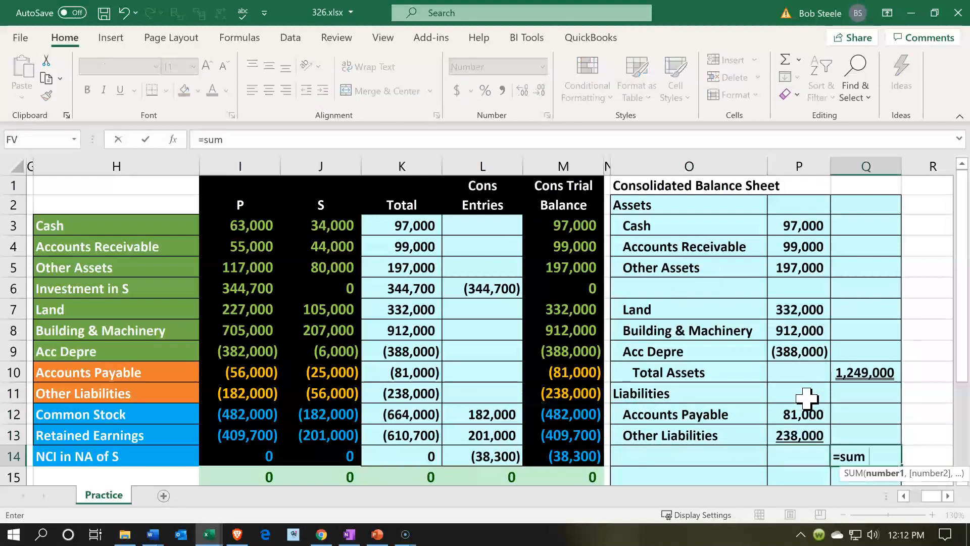
text(()
key(Left)
key(Up)
key(shift+Up)
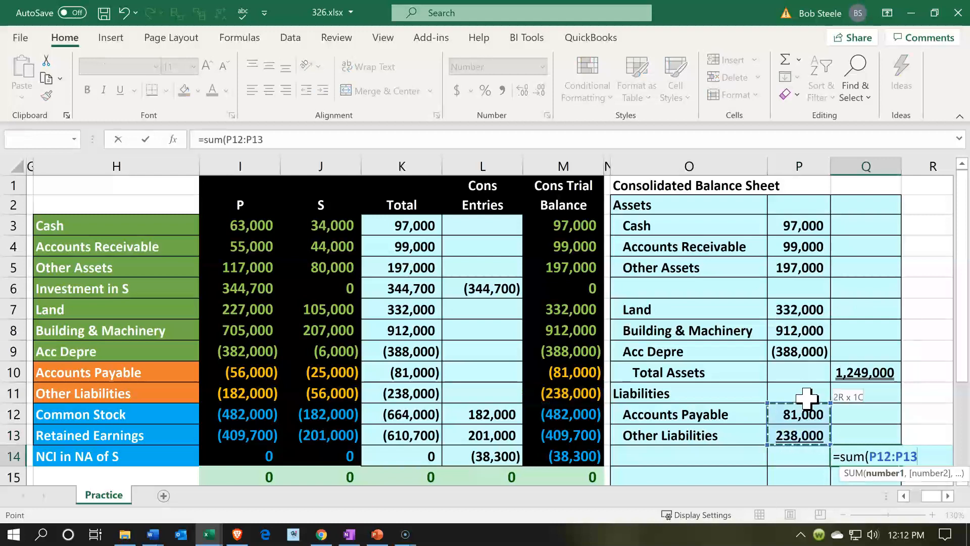
key(Return)
Step: Label O14 as Total Liabilites and start the next section with the heading Equity in O15
key(Up)
key(Left)
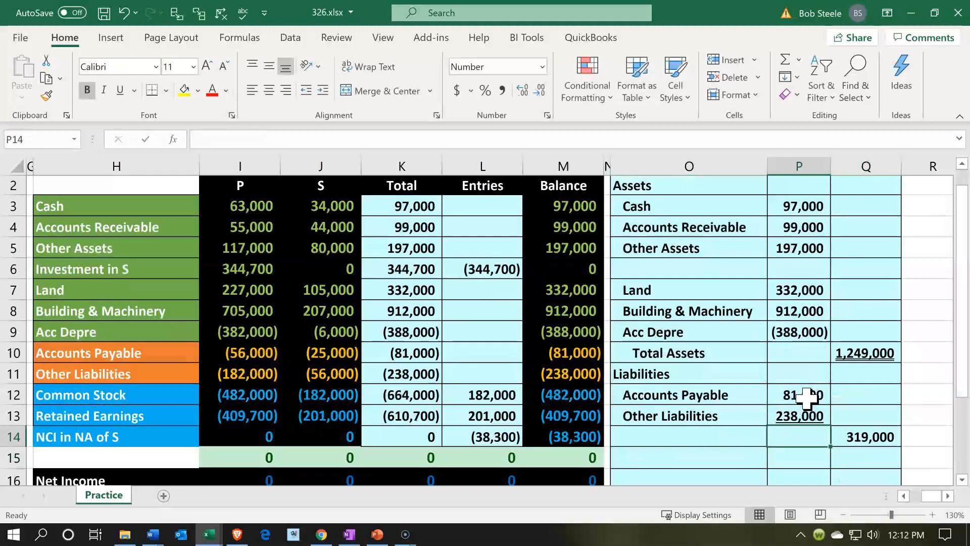
key(Left)
text(T)
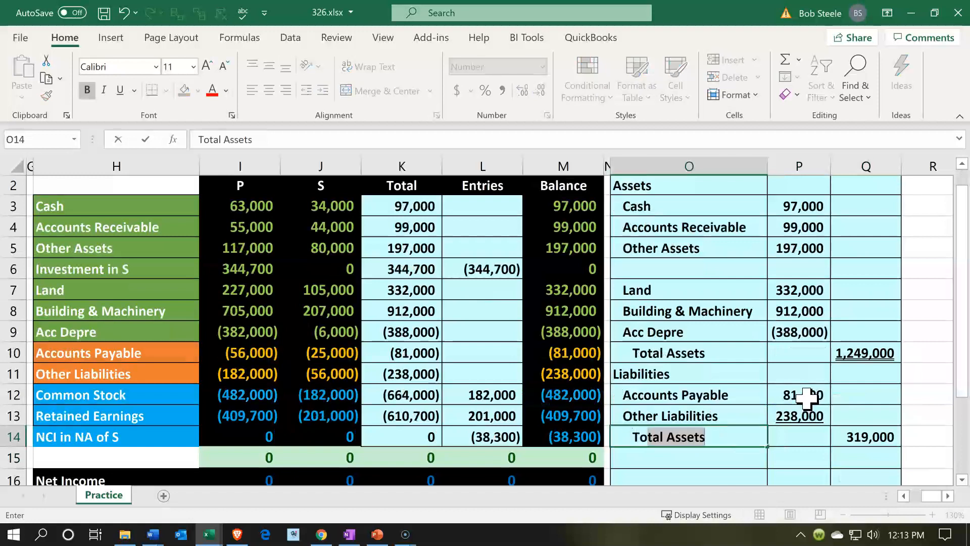
text(otal Liabilites)
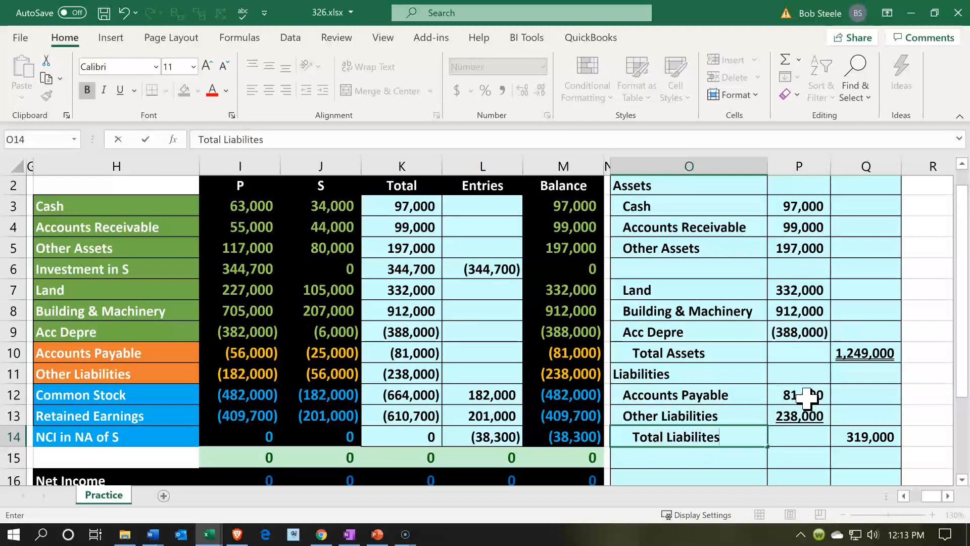
key(Return)
text(Equity)
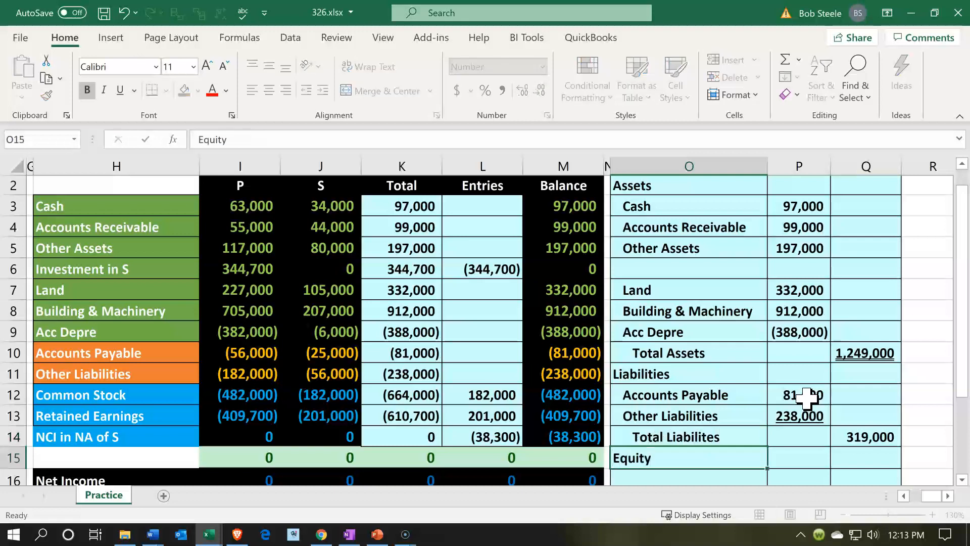
key(Return)
Step: Link O16 to the Common Stock label in H12 as the first line under Equity
text(=)
key(Left)
key(Left)
key(Left)
key(Left)
key(Left)
key(Left)
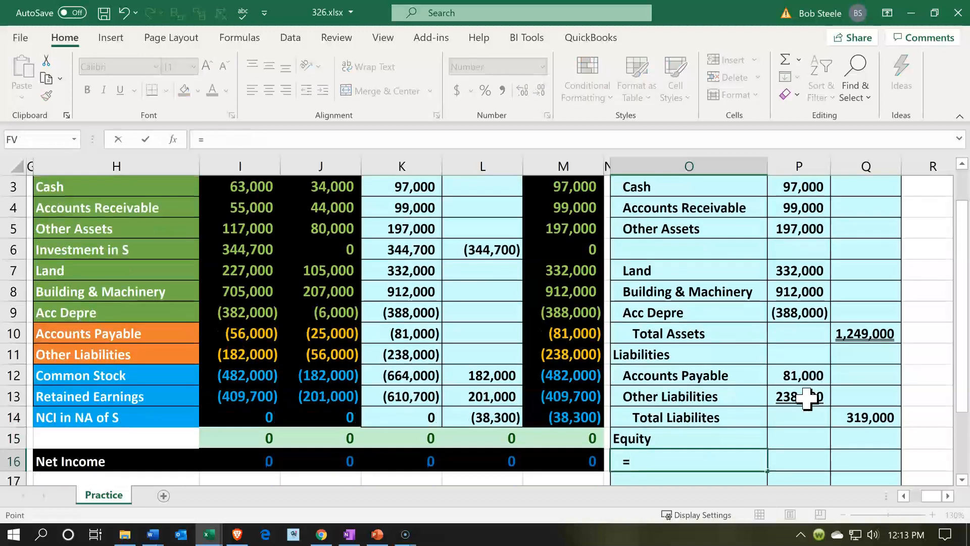
key(Up)
key(Up)
key(Up)
key(Left)
key(Up)
key(Return)
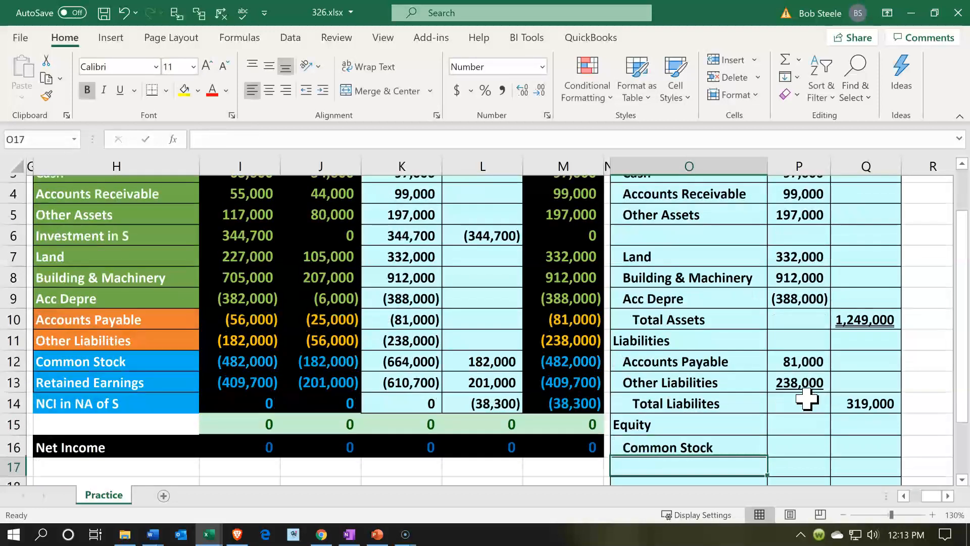
Step: Copy the label formula from O16 into O17:O18 for Retained Earnings and NCI in NA of S
key(Up)
key(ctrl+c)
key(Down)
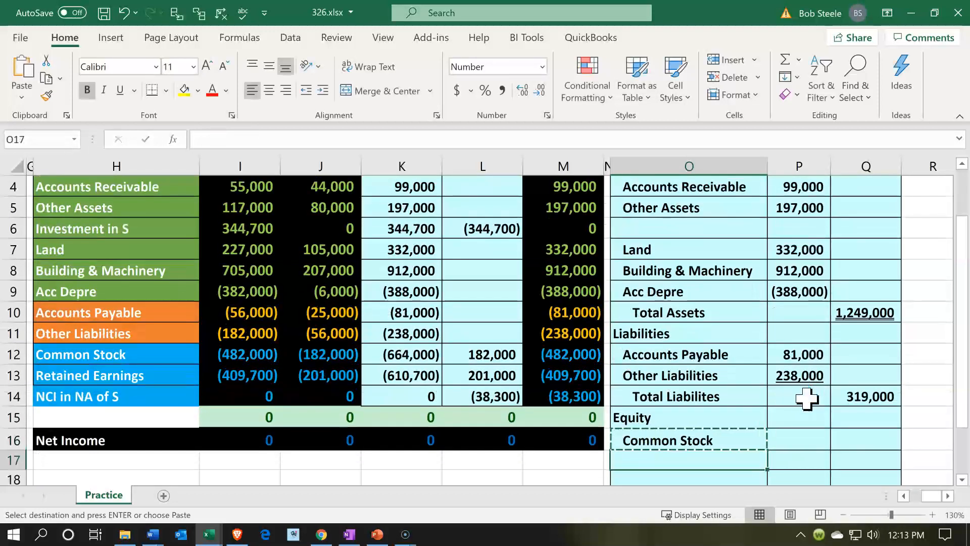
key(shift+Down)
key(ctrl+v)
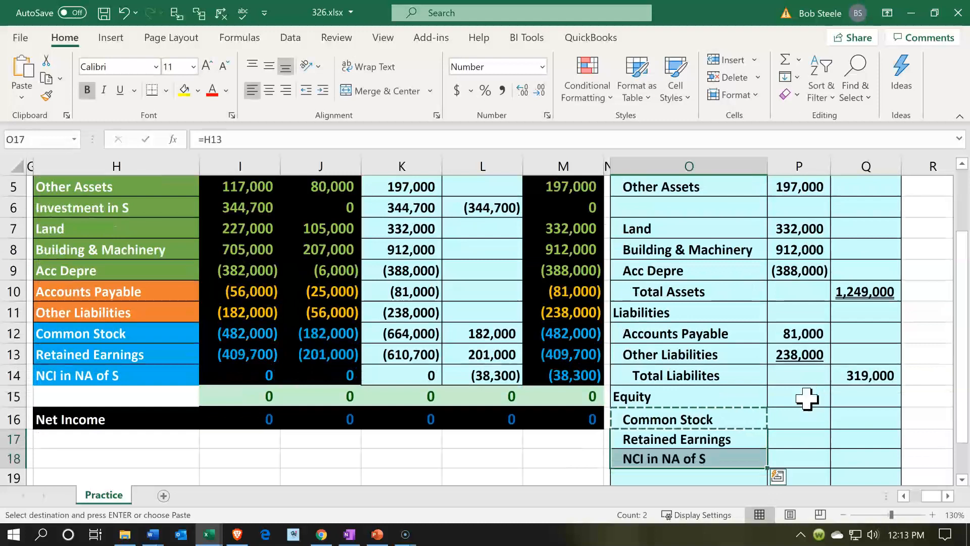
Step: Enter the Common Stock amount in P16 as the negated consolidated trial balance figure from M12
key(Right)
key(Up)
text(=)
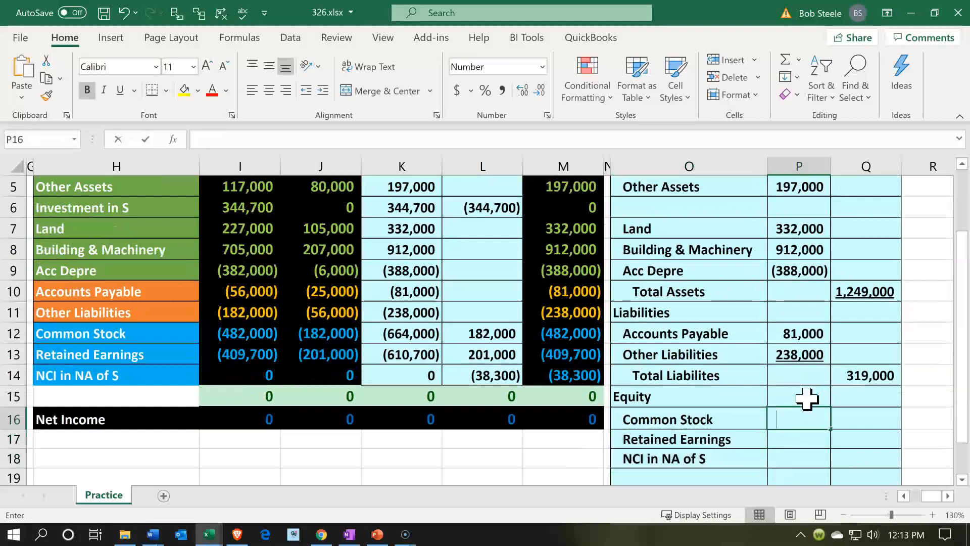
key(Left)
key(Left)
key(Left)
key(Left)
key(Up)
key(Up)
key(Up)
key(Up)
key(Right)
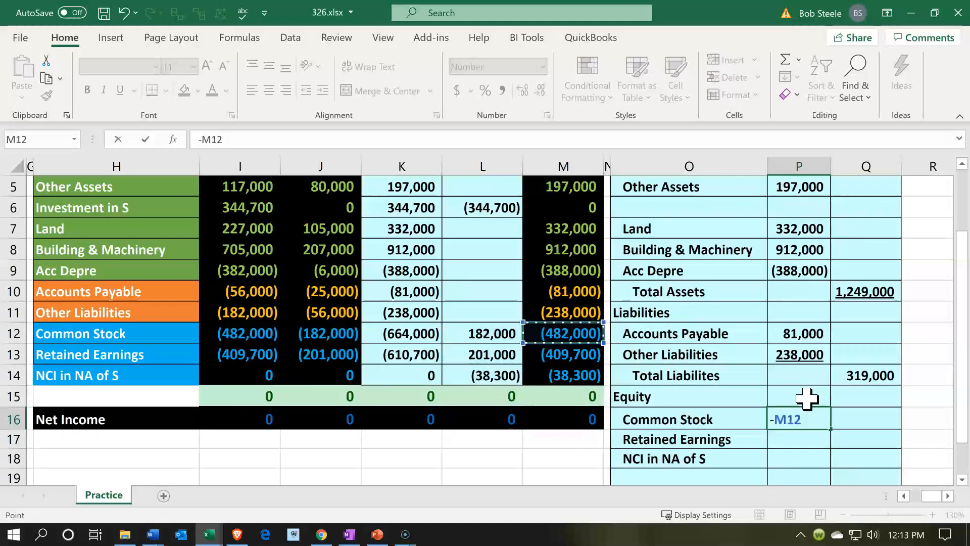
key(Return)
Step: Enter the Retained Earnings amount in P17 as the negated consolidated trial balance figure from M13
text(-)
key(Left)
key(Left)
key(Left)
key(Up)
key(Up)
key(Up)
key(Up)
key(Return)
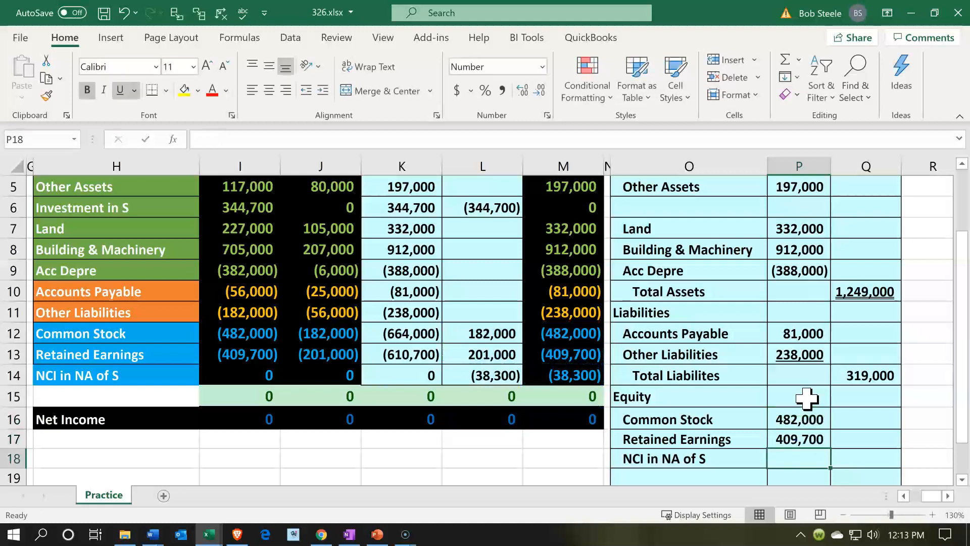
Step: Enter the NCI in NA of S amount in P18 as the negated consolidated trial balance figure from M14
text(-)
key(Left)
key(Left)
key(Left)
key(Up)
key(Up)
key(Up)
key(Up)
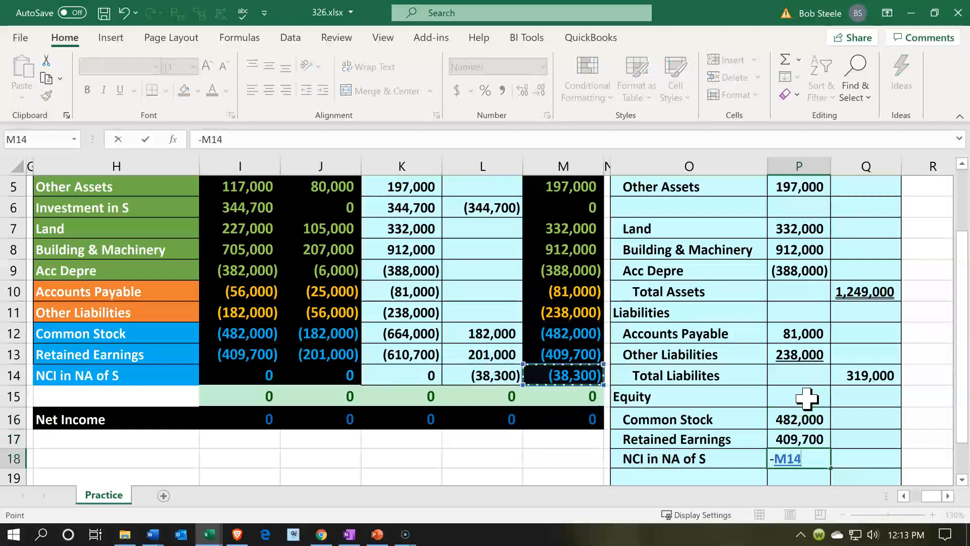
key(Return)
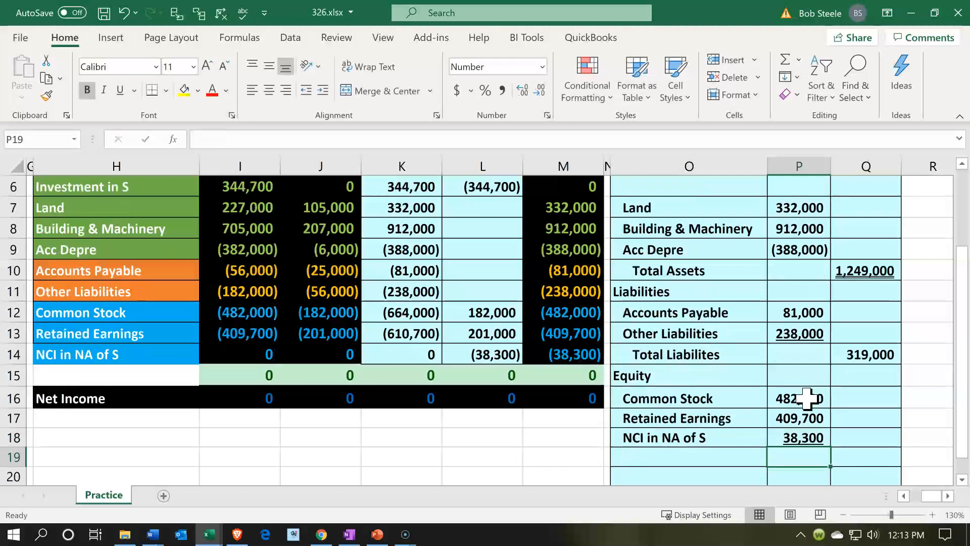
Step: Label O19 as Total Equity and calculate total equity in Q19 by summing P16:P18
key(Left)
text(Tota)
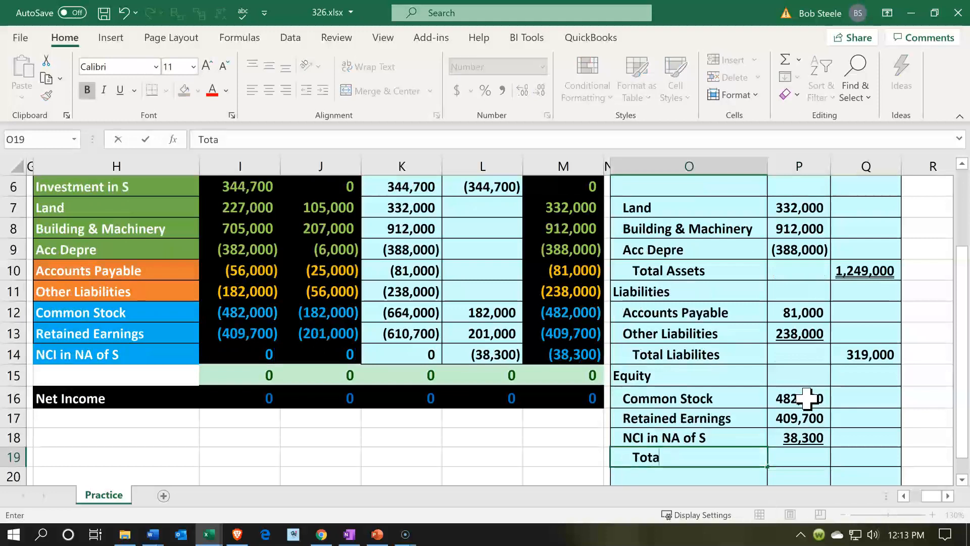
text(l Equity)
key(Right)
key(Right)
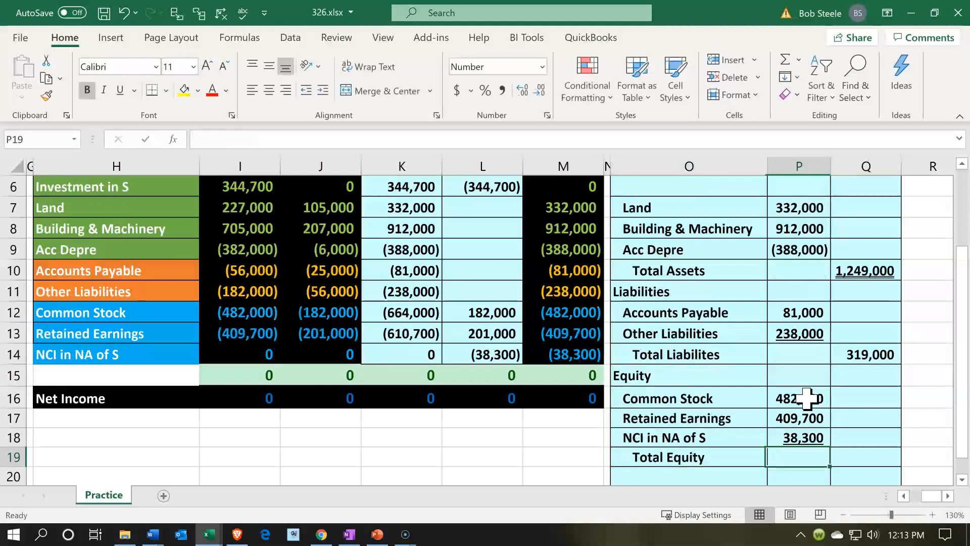
text(=sum()
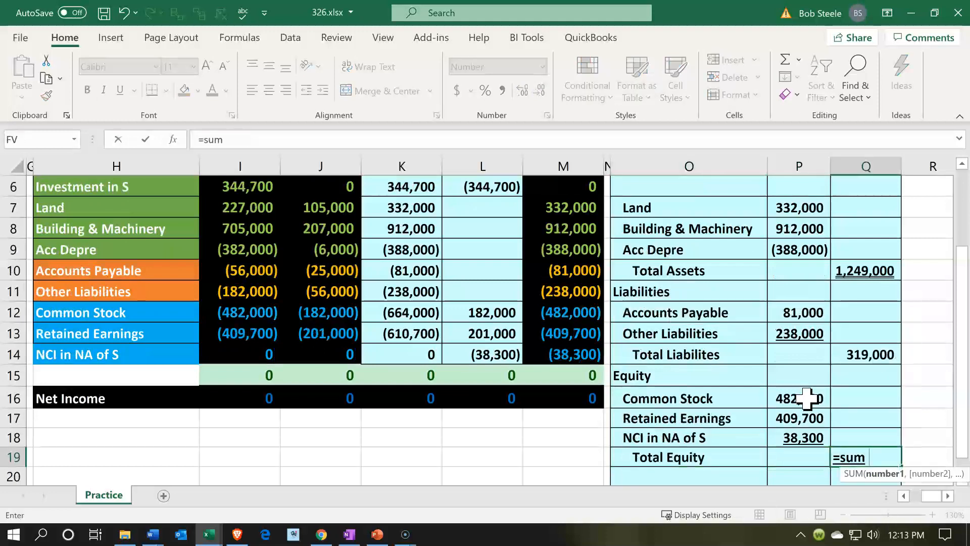
key(Left)
key(Up)
key(shift+Up)
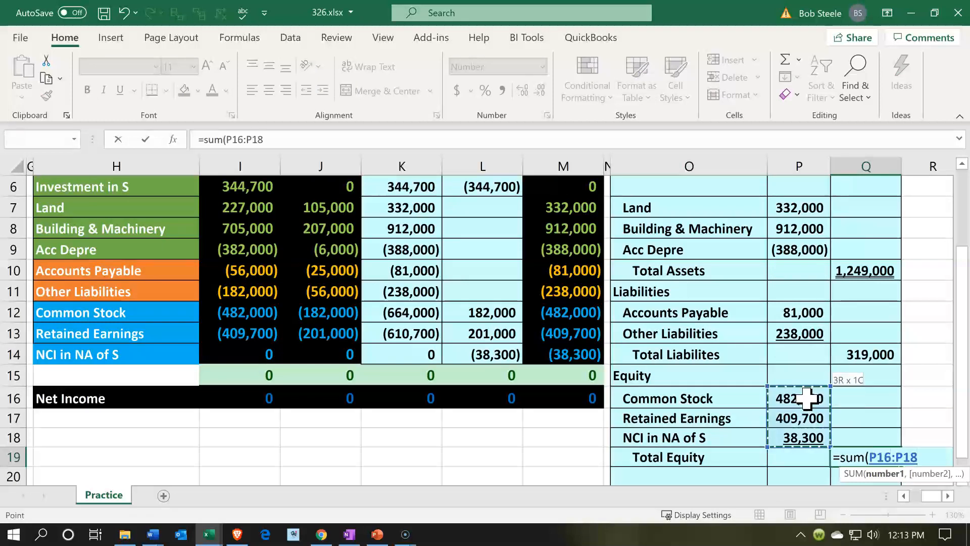
key(Return)
Step: Label O20 as Total Liabilities & Equity, below the Total Equity line
key(Left)
key(Left)
text(T)
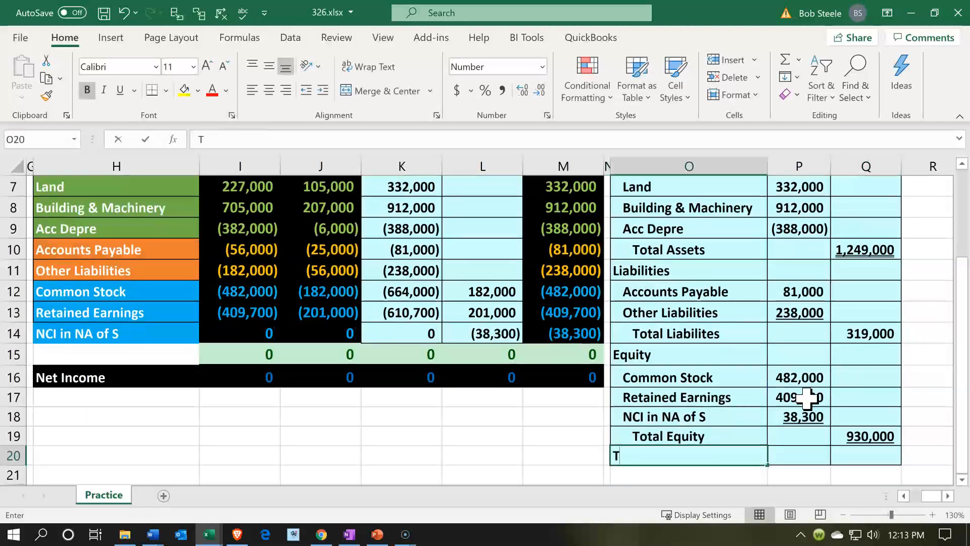
text(otal Liabilities & Equtiy)
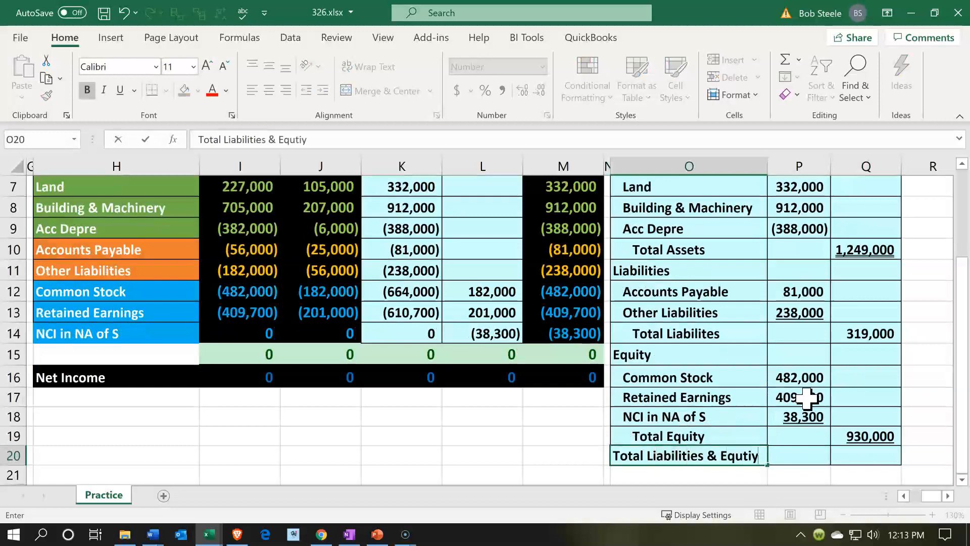
key(BackSpace)
key(BackSpace)
key(BackSpace)
key(BackSpace)
text(uity)
Step: Calculate total liabilities and equity in Q20 by summing Q14:Q19
key(Tab)
key(Tab)
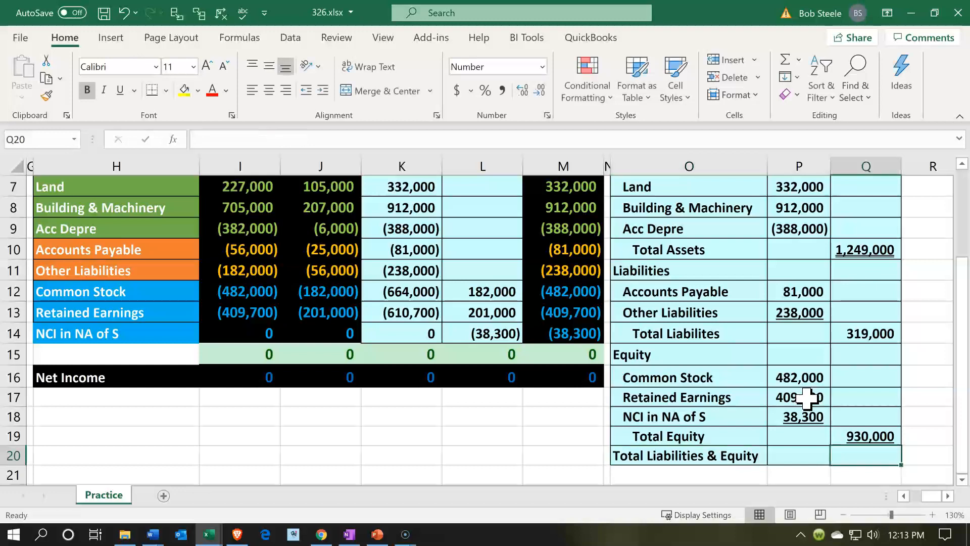
text(=sum()
key(Up)
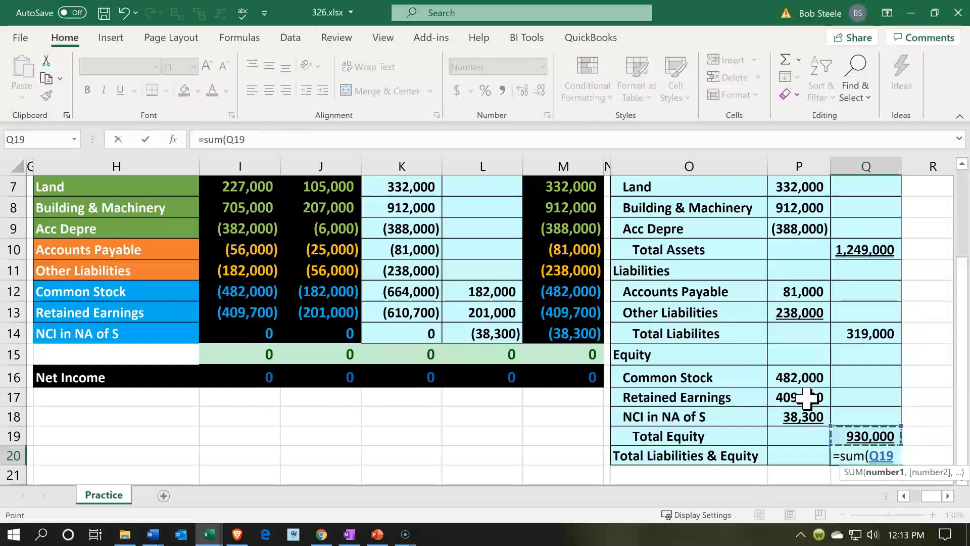
key(shift+Up)
key(shift+Up)
key(shift+Up)
key(shift+Up)
key(shift+Up)
key(Return)
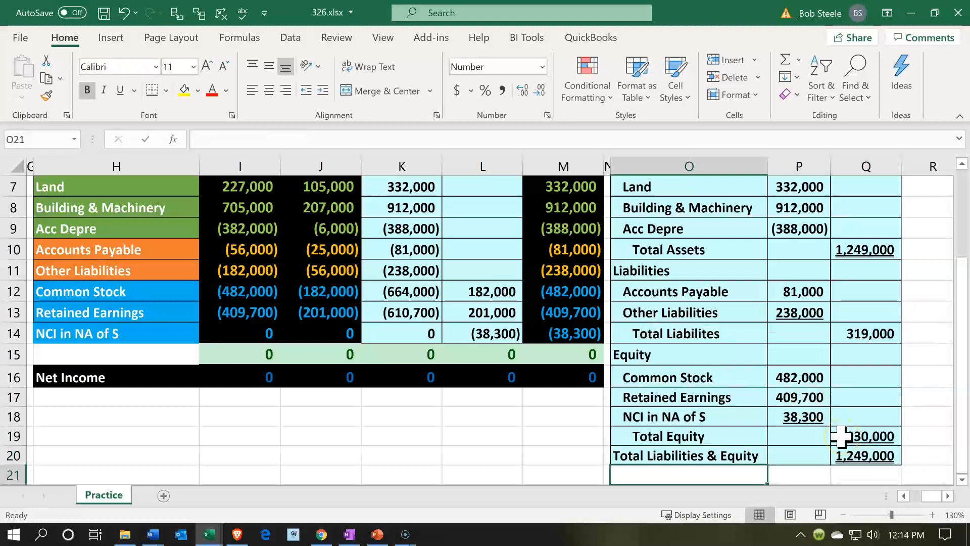
Step: Review the NCI in NA of S line in the balance sheet's equity section against the consolidated trial balance and the balance sheet totals
click(758, 417)
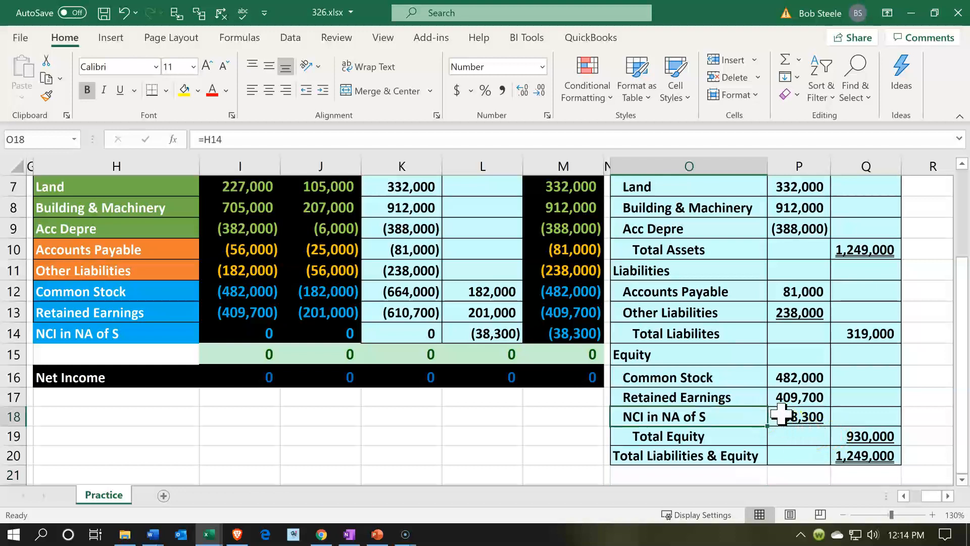
shift+click(782, 415)
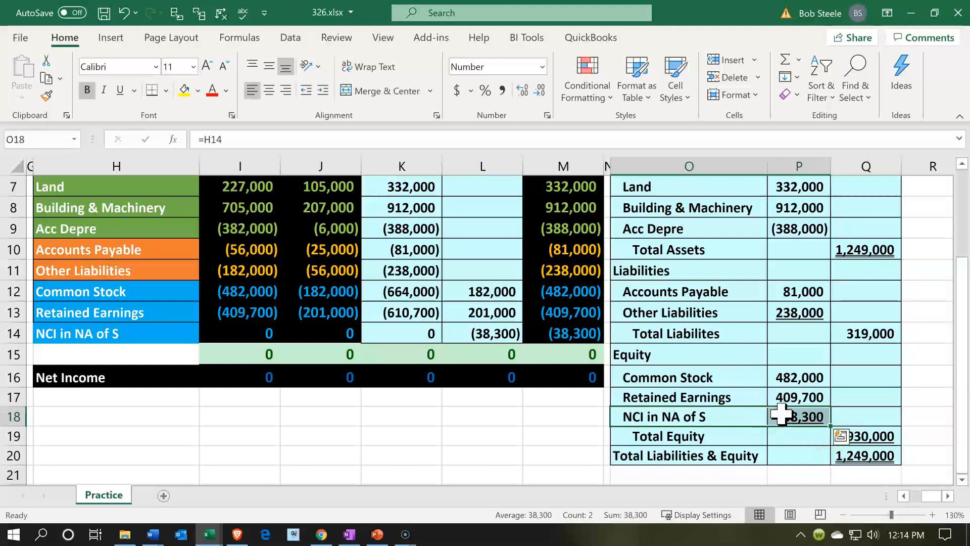
scroll(782, 415, up, 2)
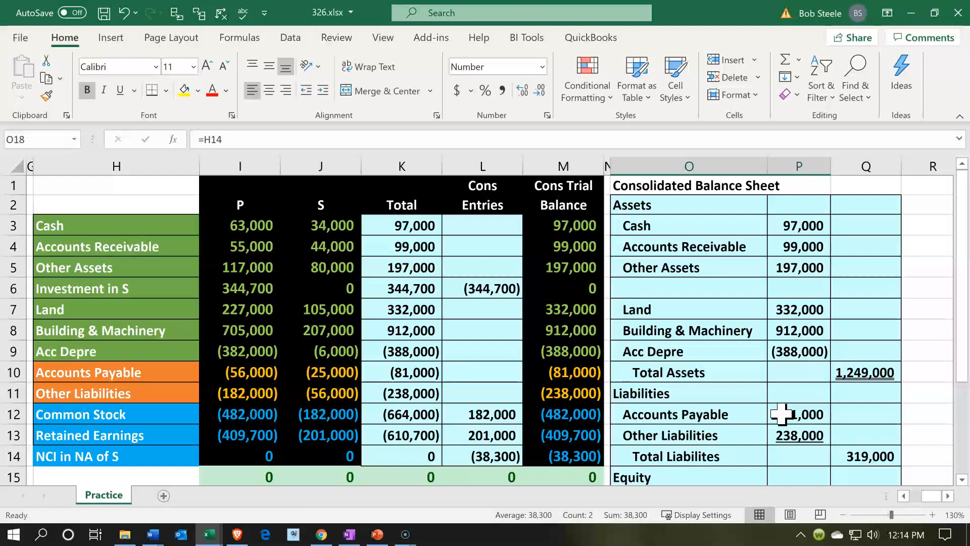
scroll(782, 415, down, 1)
scroll(759, 428, down, 1)
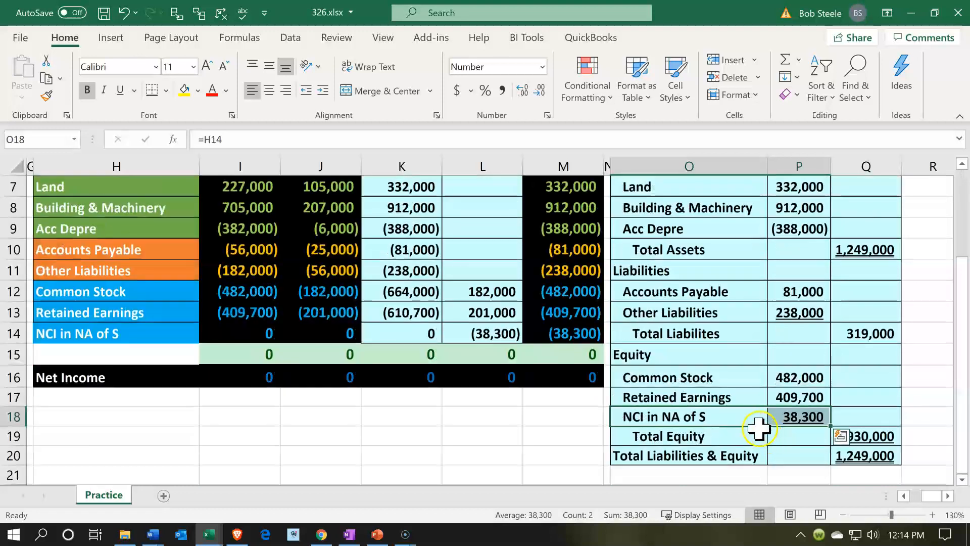
drag(753, 424, 769, 426)
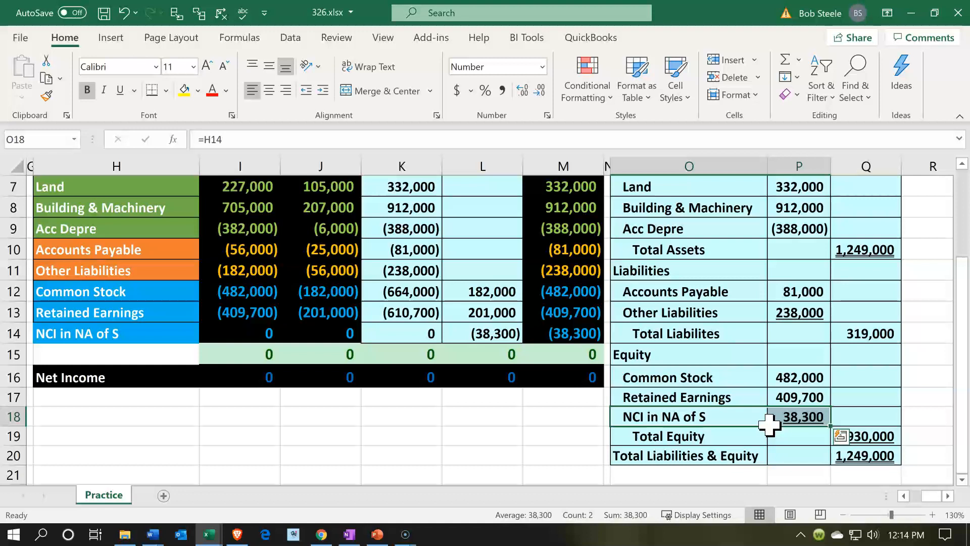
scroll(769, 424, up, 2)
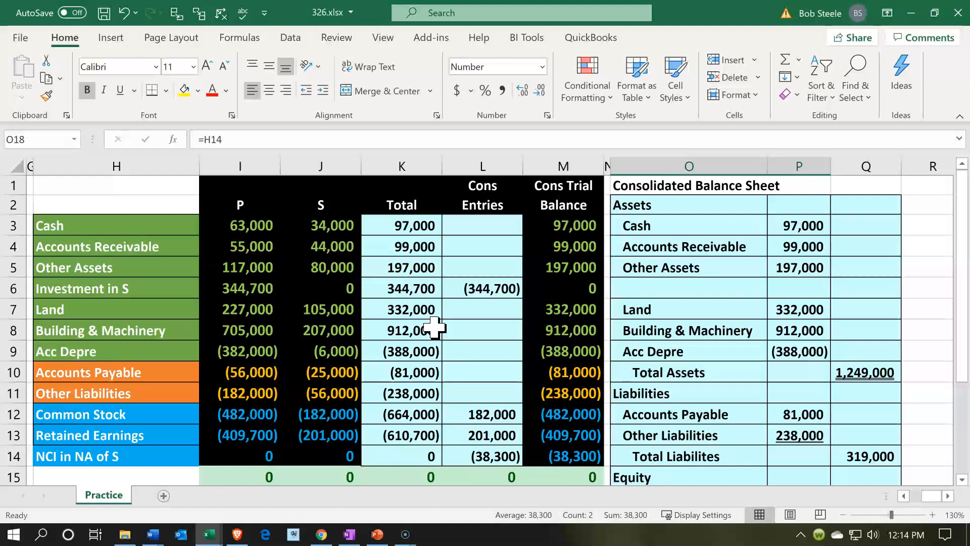
click(646, 311)
scroll(651, 320, down, 1)
scroll(651, 321, down, 2)
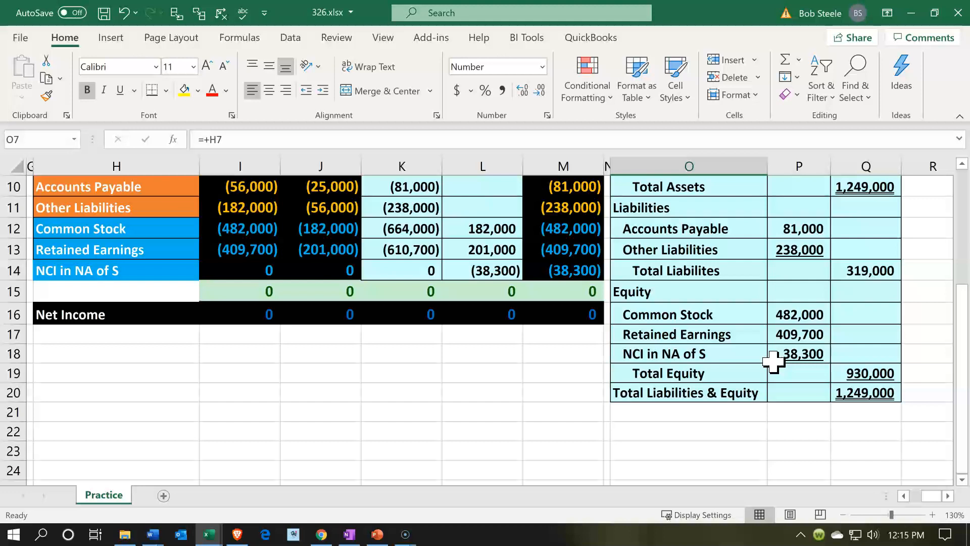
scroll(773, 360, up, 3)
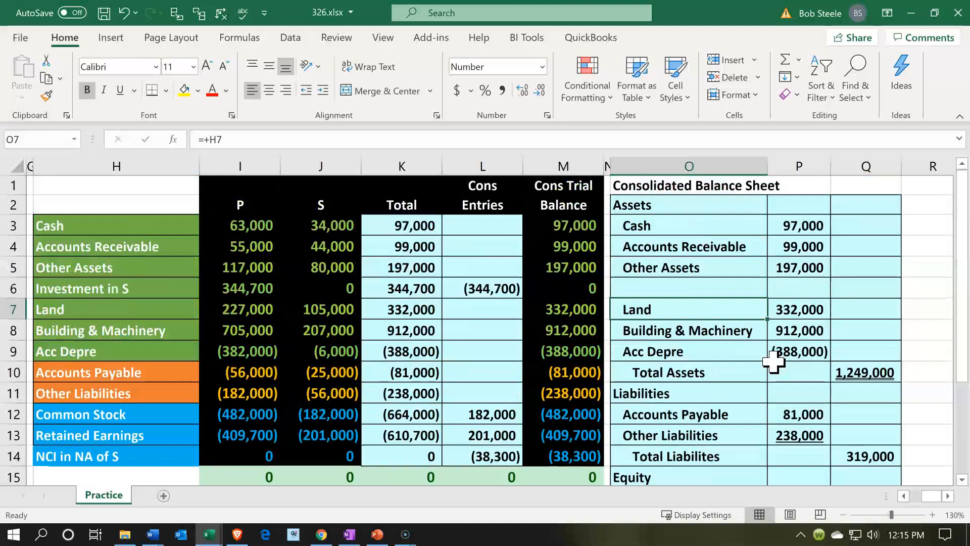
scroll(773, 360, down, 2)
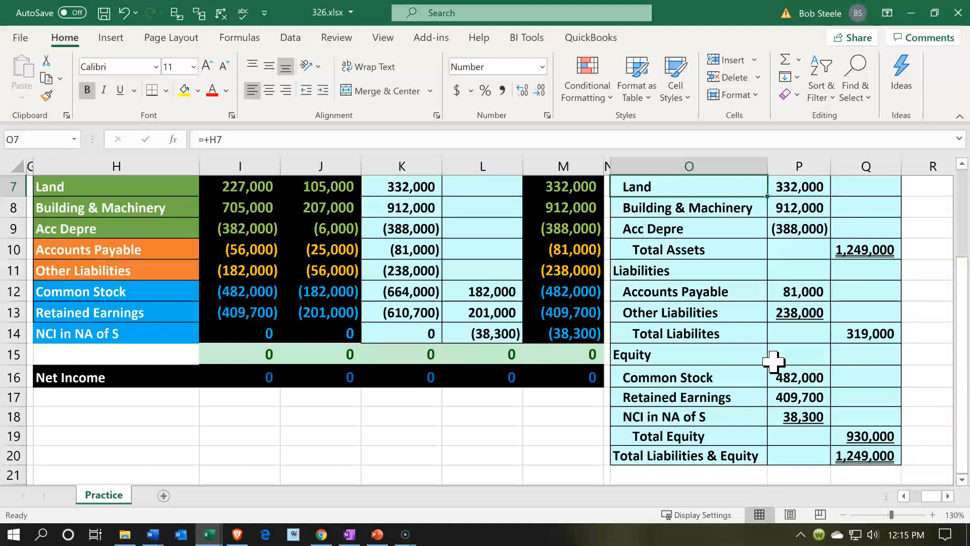
click(732, 404)
click(728, 414)
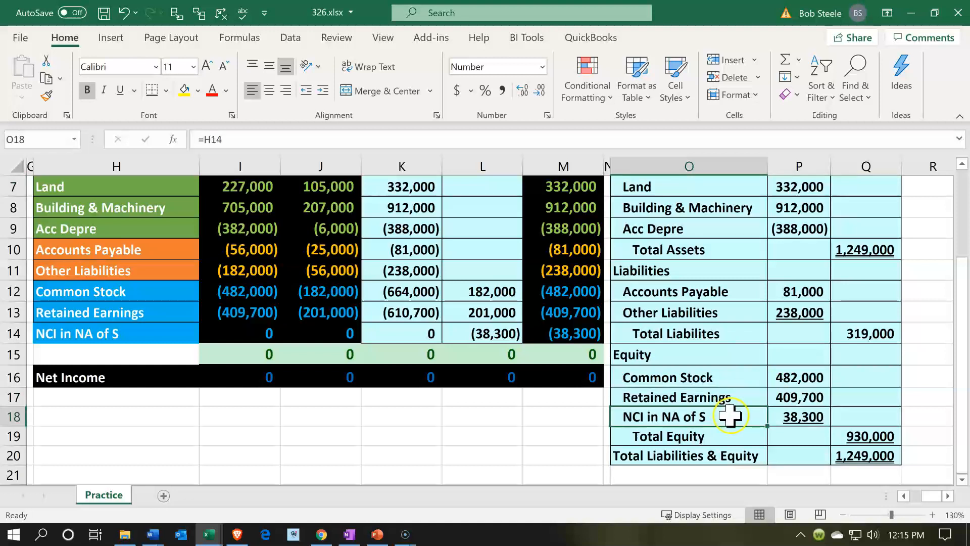
click(770, 414)
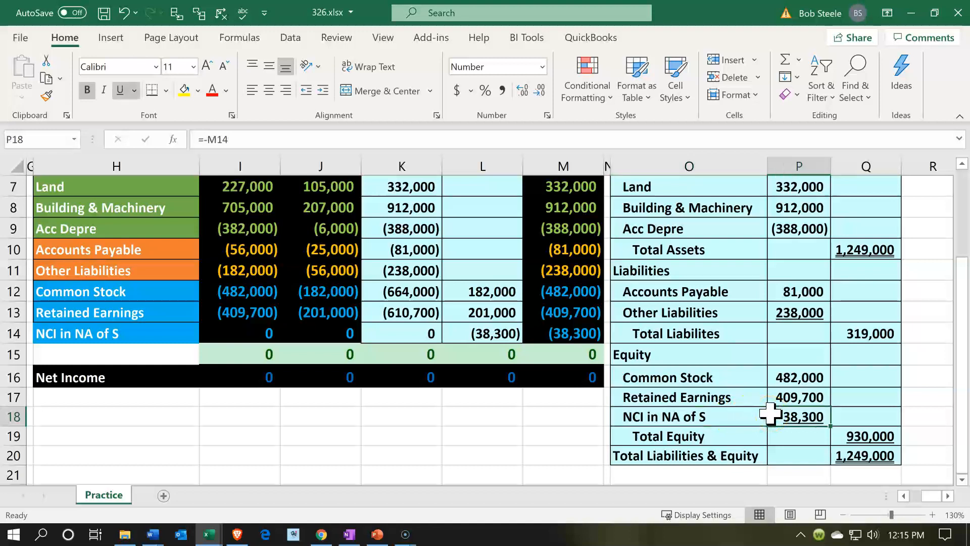
scroll(770, 414, up, 2)
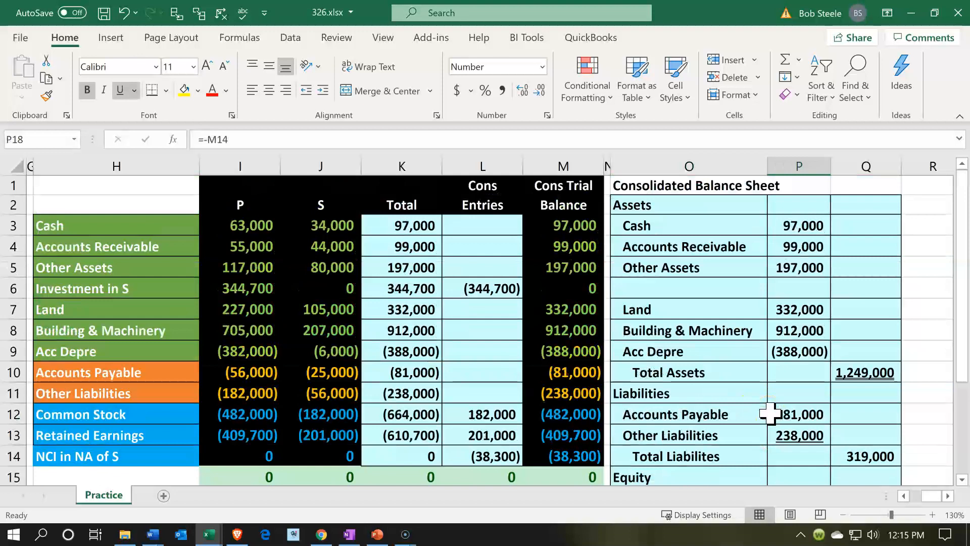
scroll(770, 414, down, 2)
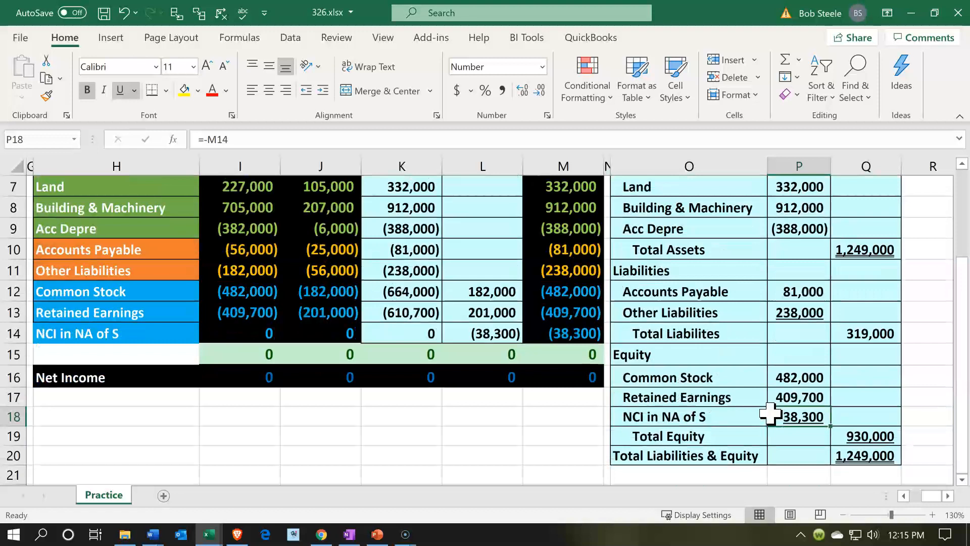
key(F10)
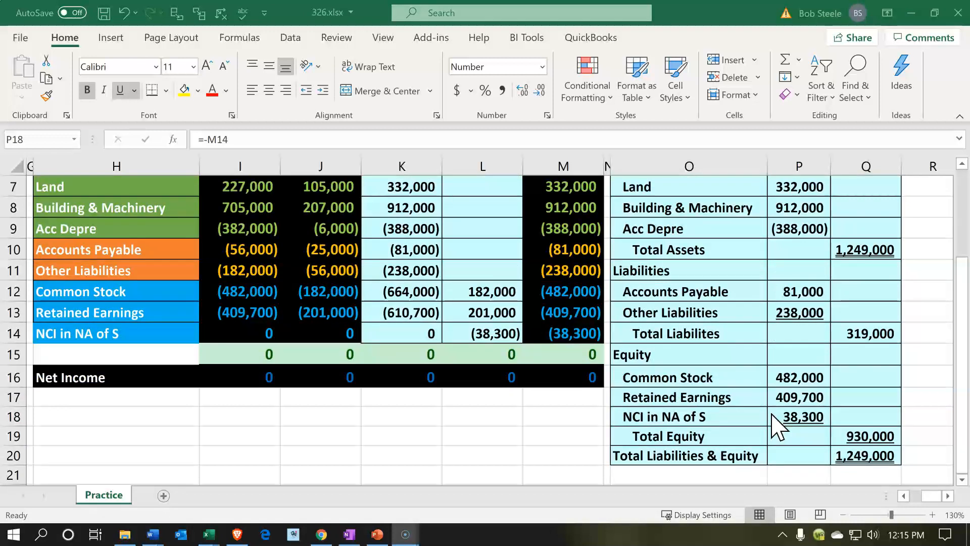
Step: Label D7 as Acc Depre by linking it to H9, starting a second consolidation entry below the first
scroll(773, 414, up, 2)
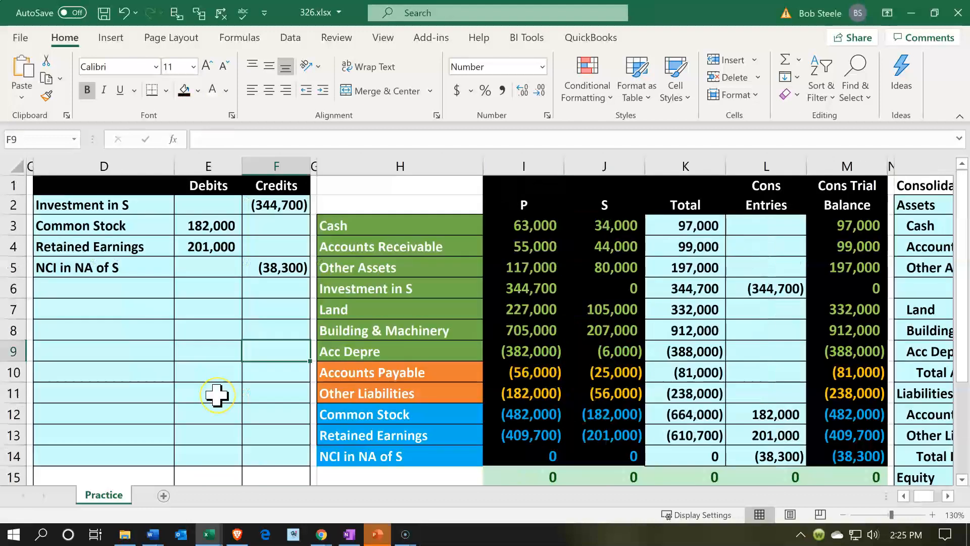
click(216, 395)
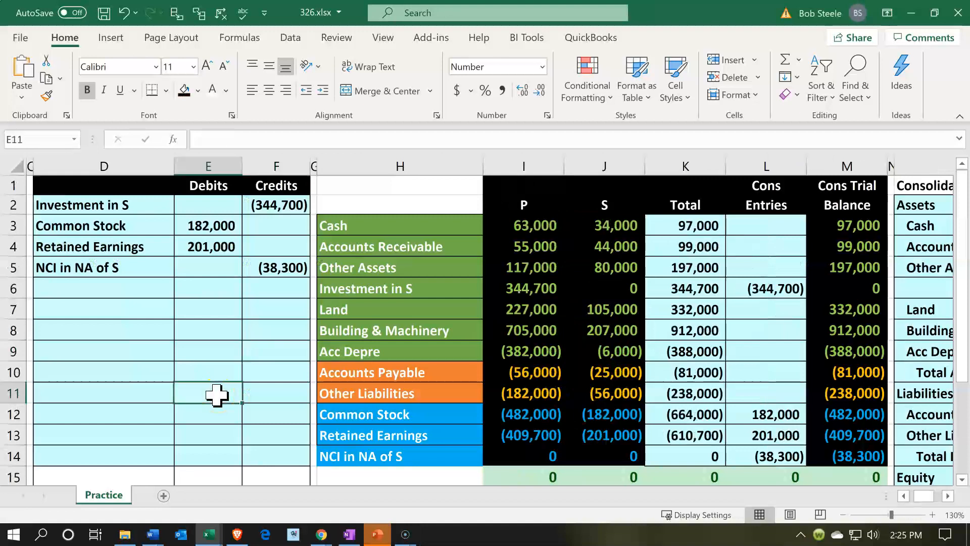
click(433, 344)
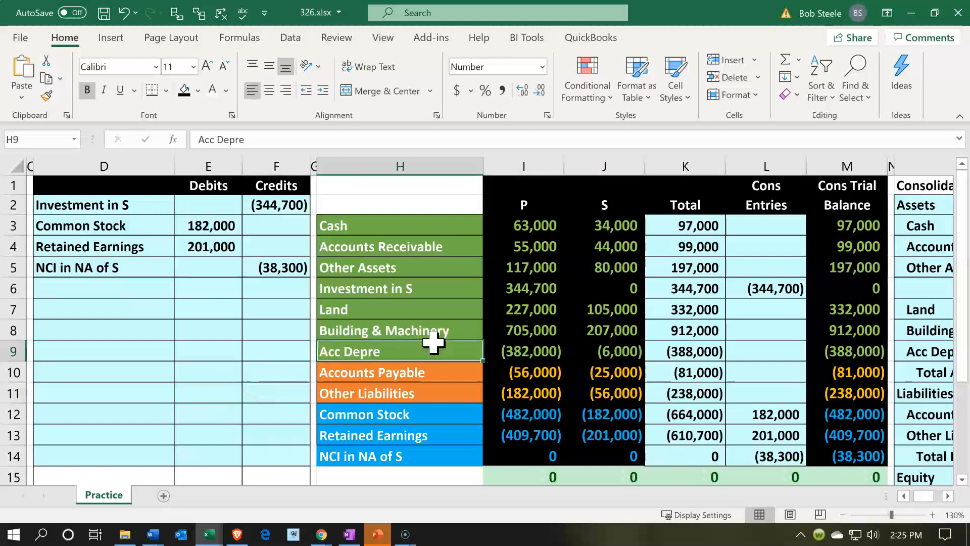
key(Right)
key(Right)
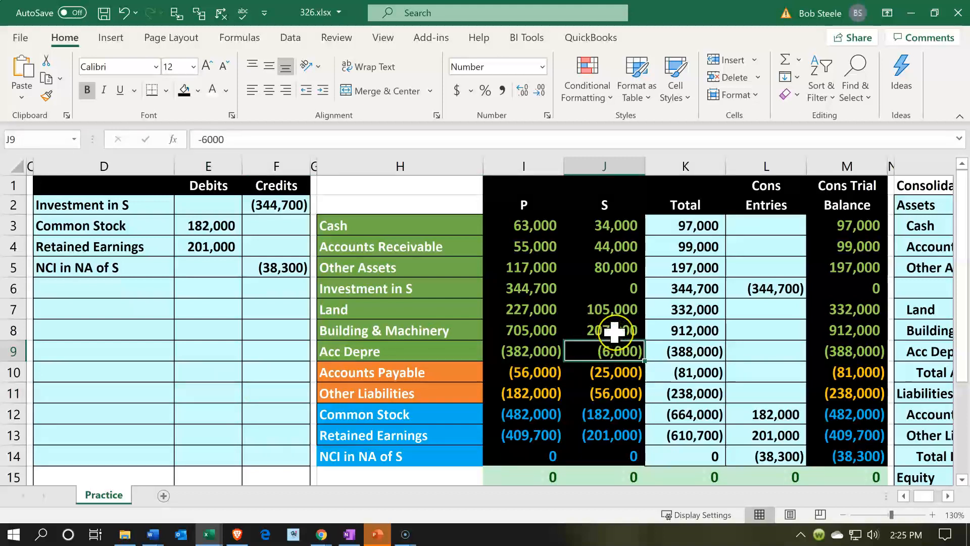
drag(614, 331, 613, 348)
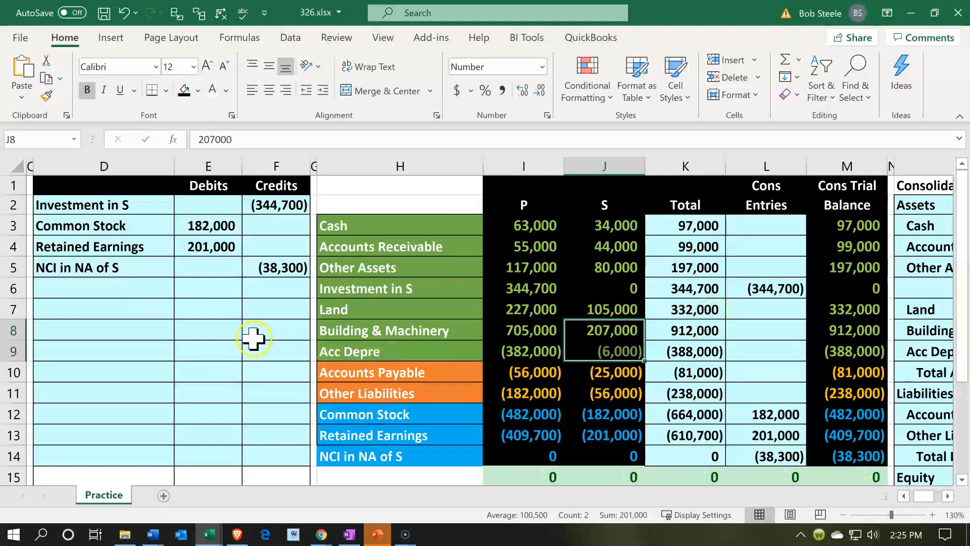
click(145, 314)
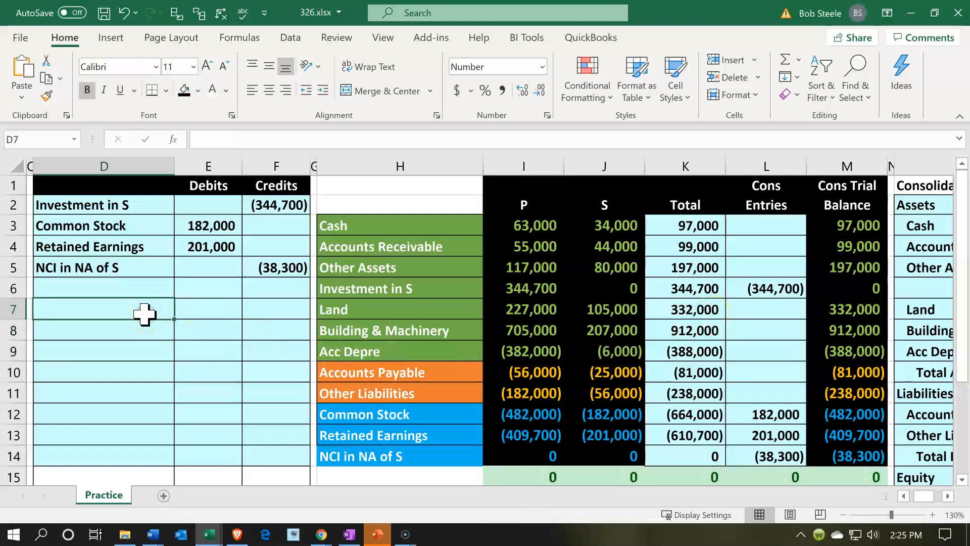
text(=)
key(Right)
key(Right)
key(Right)
key(Down)
key(Down)
key(Right)
key(Return)
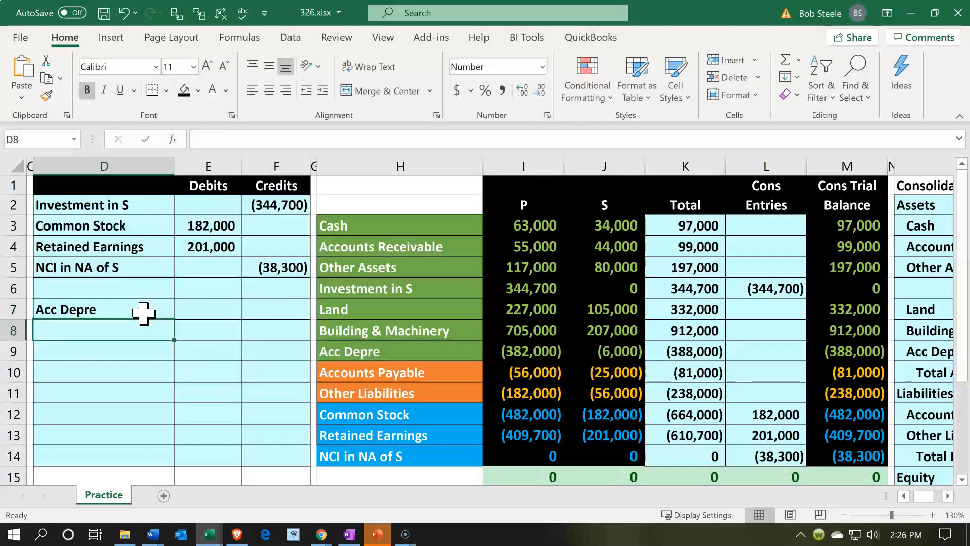
Step: Label D8 as Building & Machinery by linking it to H8, directly below the Acc Depre line
text(=)
key(Right)
key(Right)
key(Right)
key(Right)
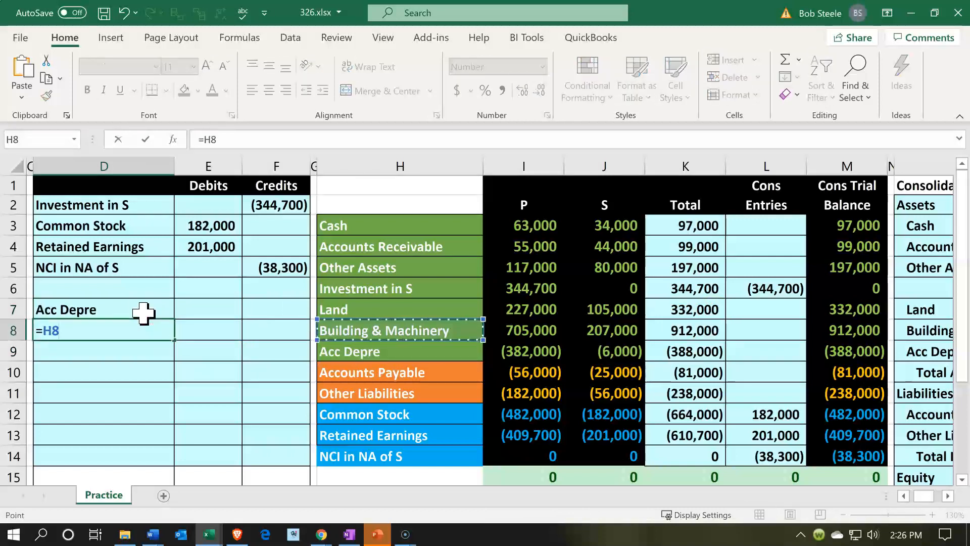
key(Return)
Step: Enter the Acc Depre debit in E7 as the negated accumulated depreciation of S from J9
key(Right)
key(Up)
key(Up)
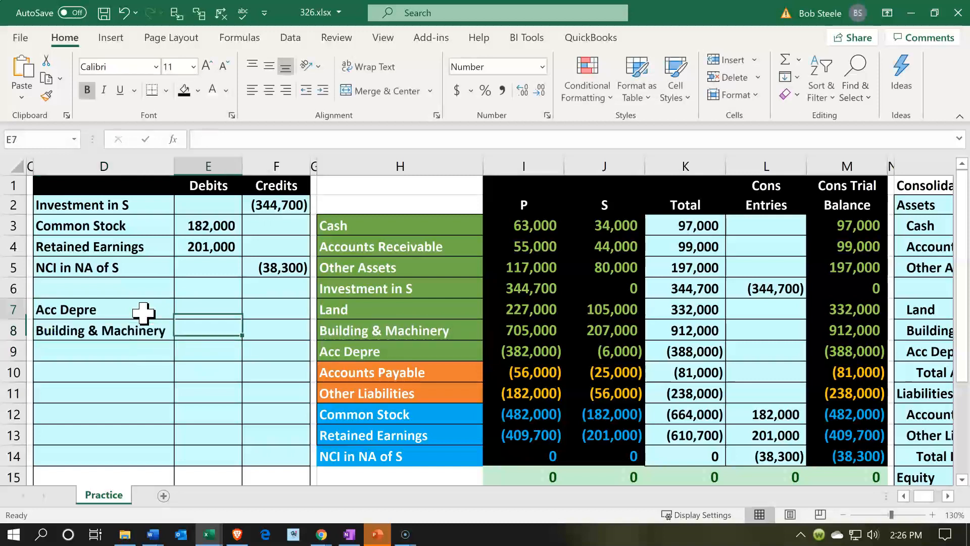
text(-)
key(Down)
key(Right)
key(Right)
key(Right)
key(Right)
key(Right)
key(Down)
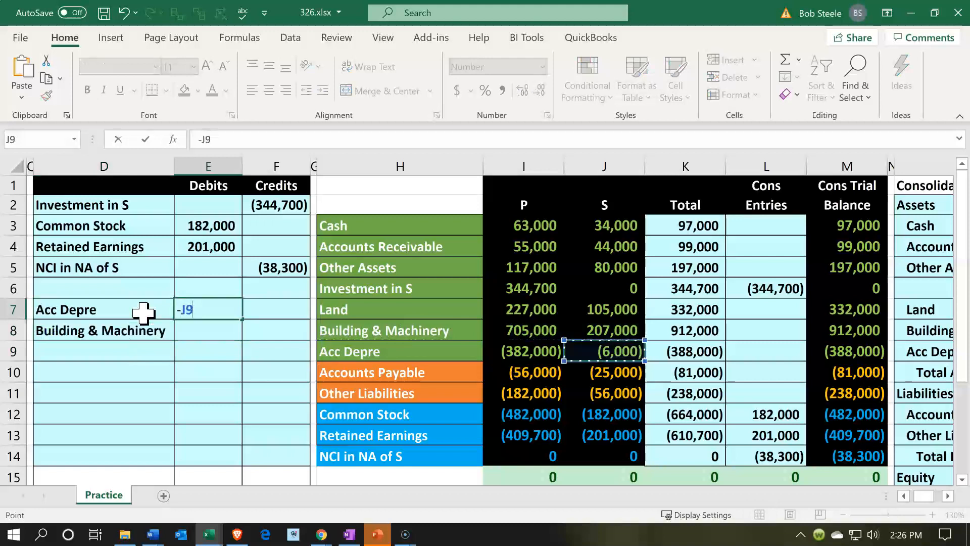
key(Return)
Step: Enter the Building & Machinery credit in F8 as the negated Acc Depre debit from E7
key(Right)
text(-)
key(Left)
key(Up)
key(Return)
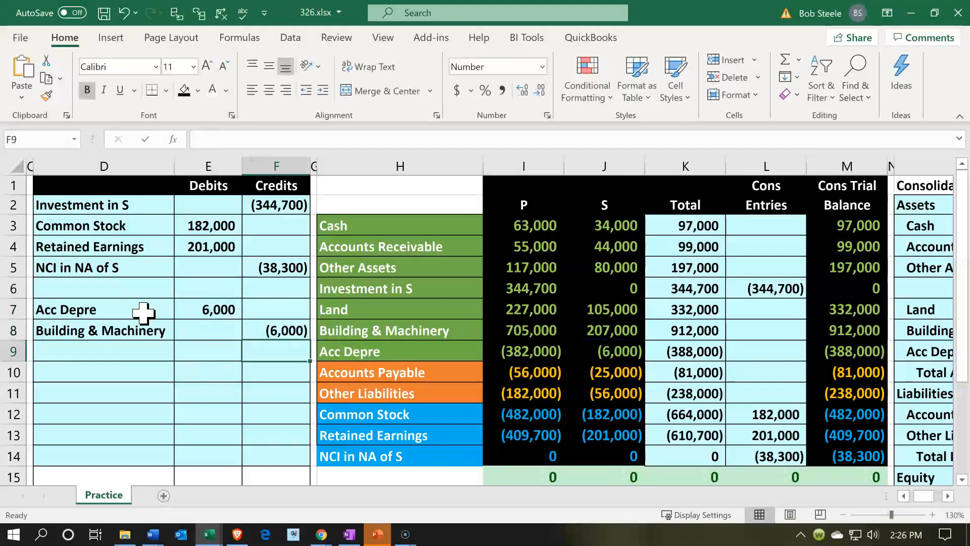
Step: Post the Acc Depre debit to the Cons Entries column by linking L9 to E7
key(Up)
key(Up)
key(Left)
key(Left)
key(Down)
key(Down)
key(Right)
key(Right)
key(Right)
key(Right)
key(Right)
key(Right)
key(Right)
key(Right)
text(=)
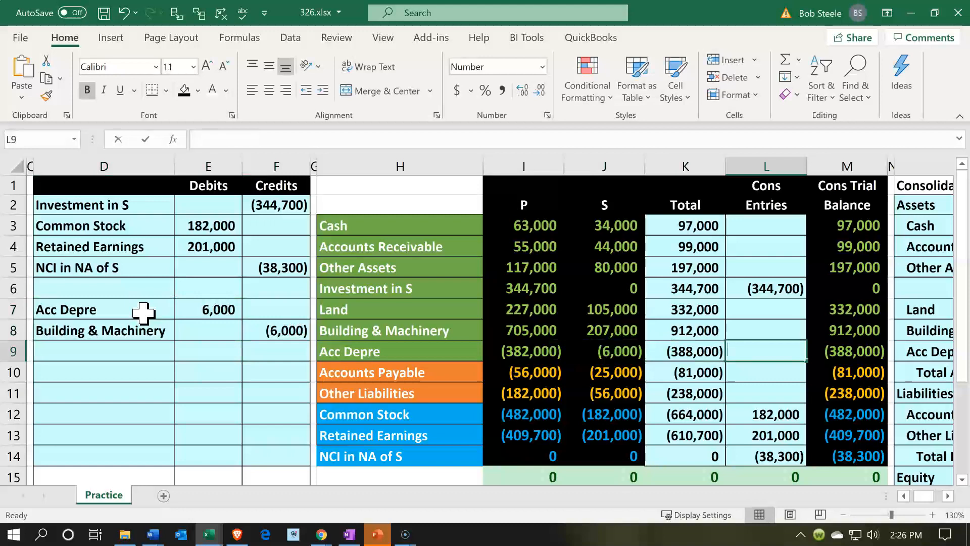
key(Left)
key(Left)
key(Left)
key(Left)
key(Left)
key(Left)
key(Left)
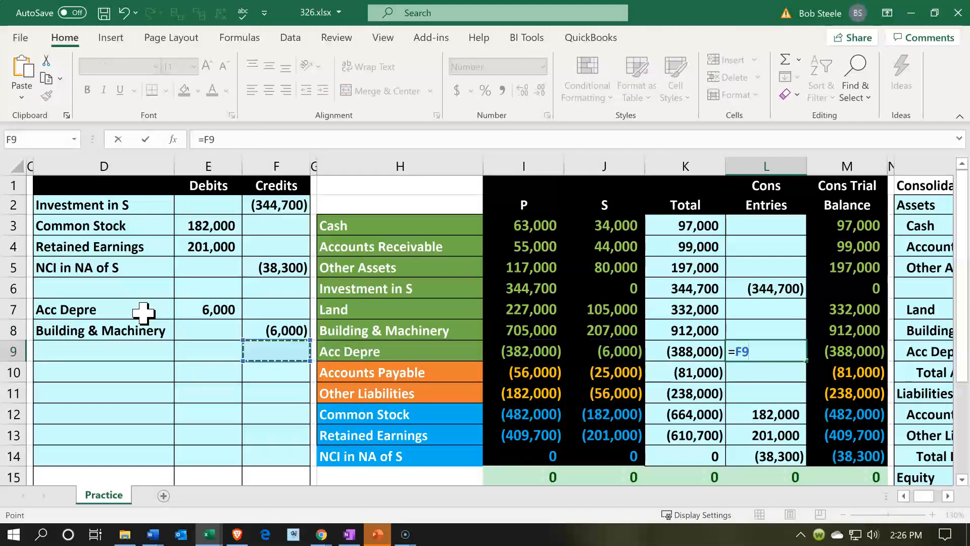
key(Up)
key(Up)
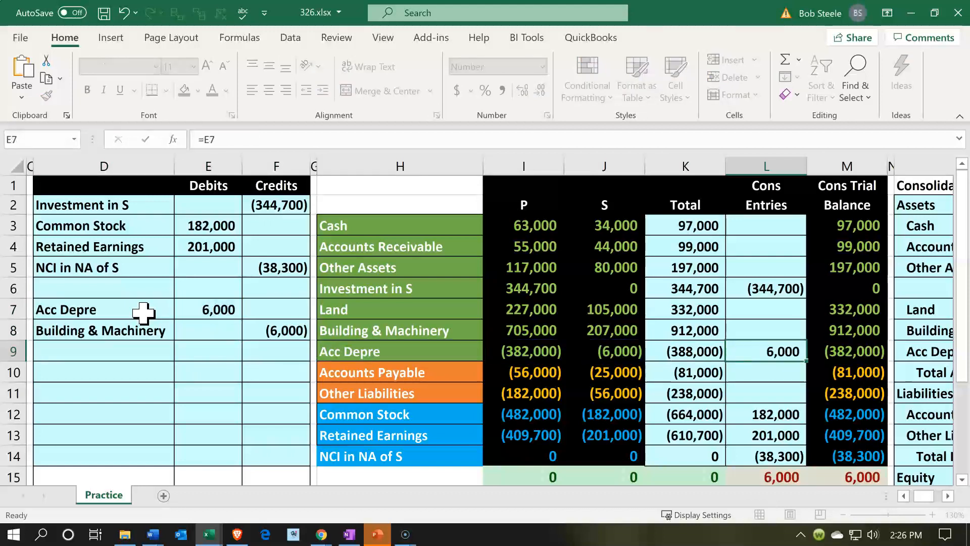
key(Return)
Step: Post the Building & Machinery credit to the Cons Entries column by linking L8 to F8
key(Up)
key(Up)
key(Up)
key(Down)
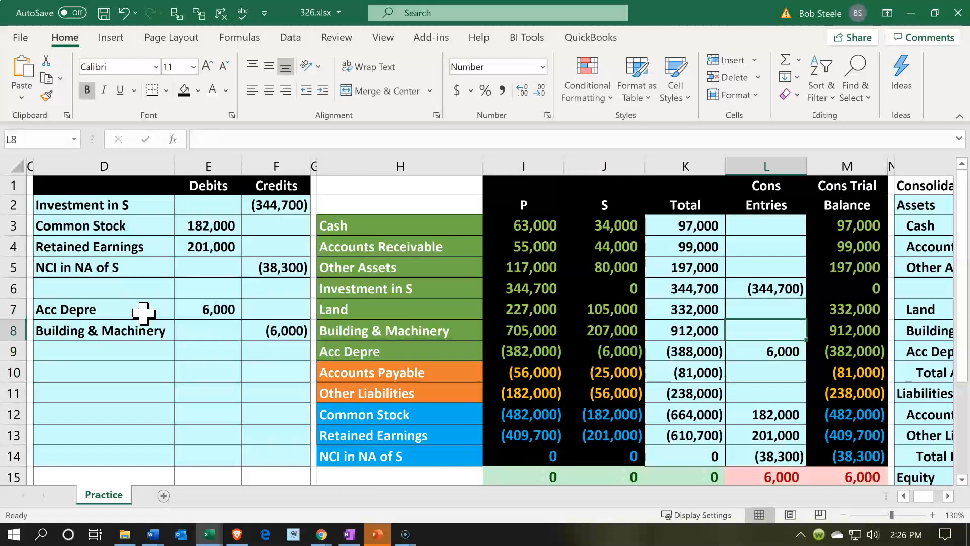
text(=)
key(Left)
key(Left)
key(Left)
key(Left)
key(Left)
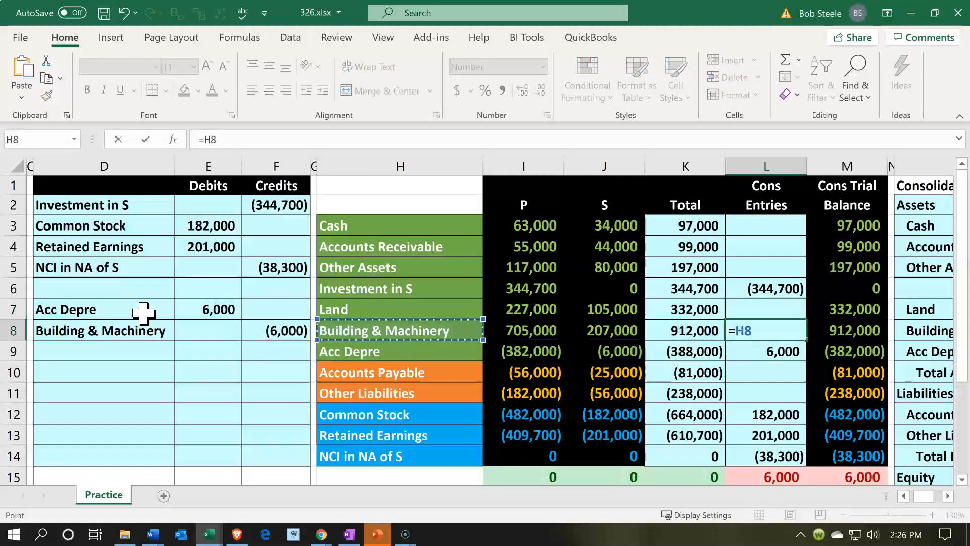
key(Left)
key(Return)
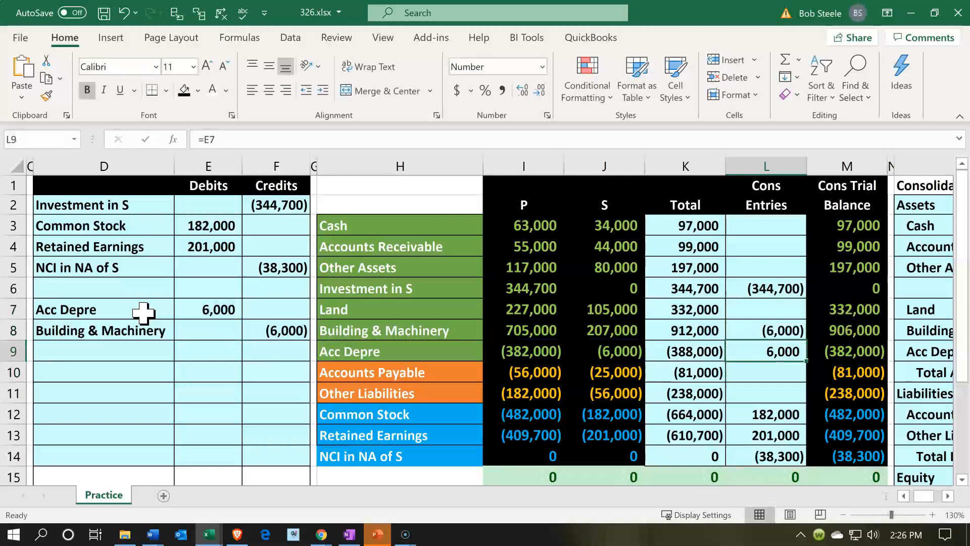
Step: Examine the posted entries in L8:L9 against S's Building & Machinery and Acc Depre balances in J8:J9
click(627, 352)
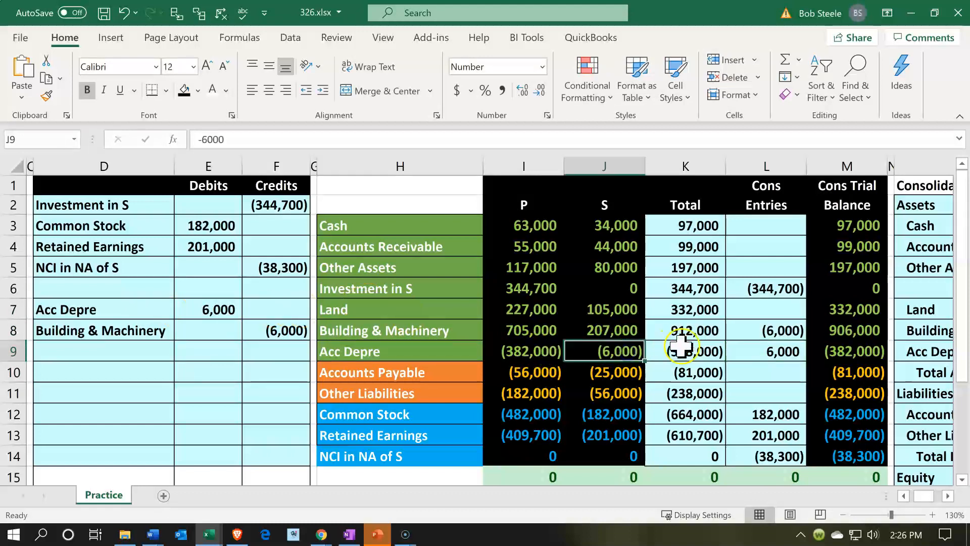
click(753, 349)
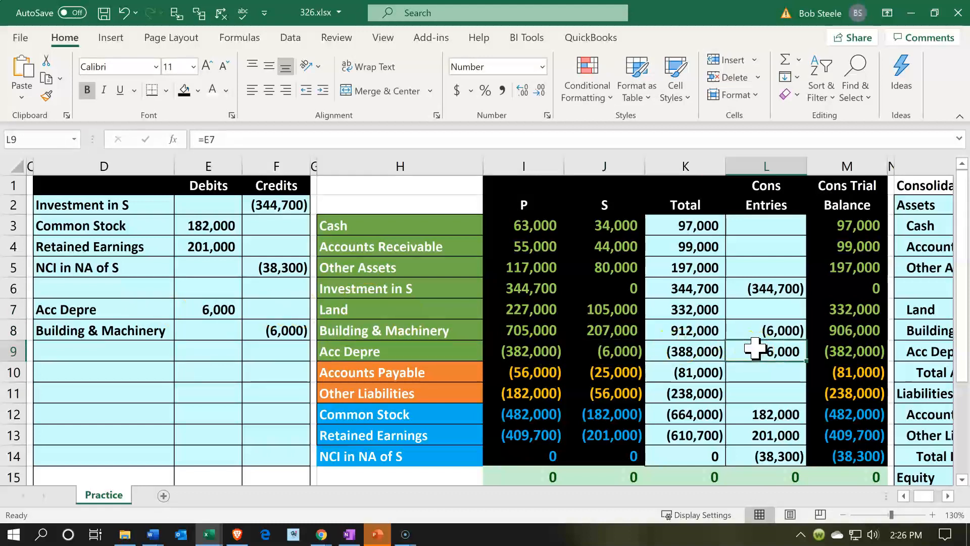
click(784, 326)
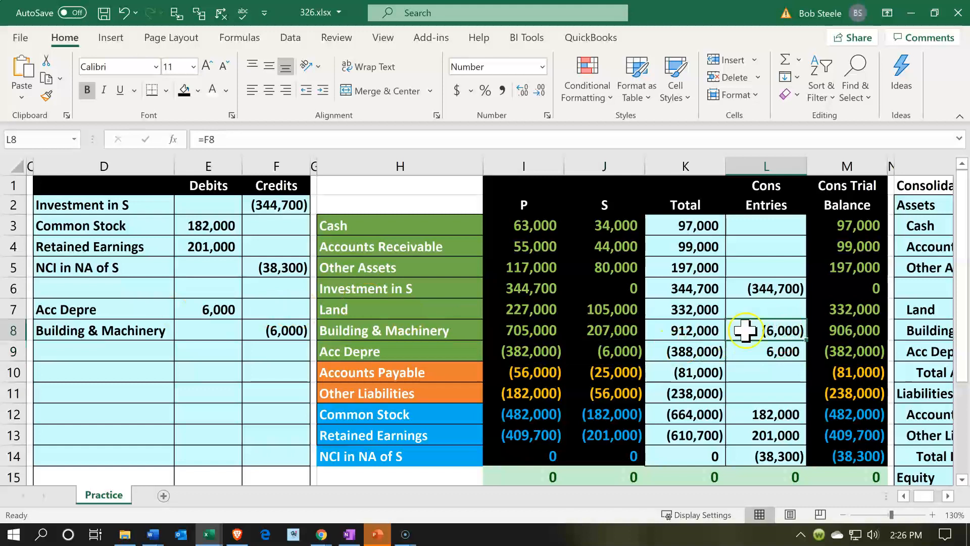
drag(622, 334, 620, 349)
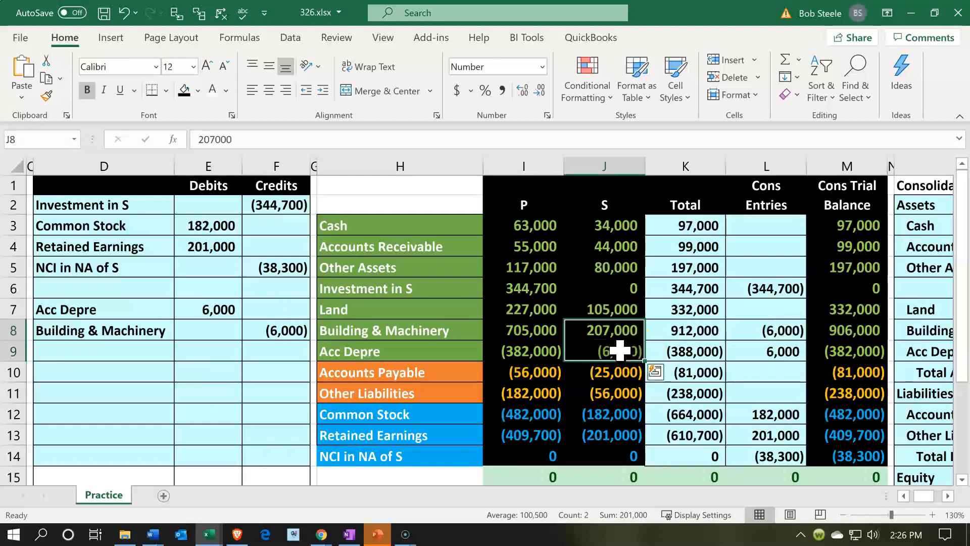
Step: Examine the Land, Building & Machinery and Acc Depre lines in P7:P9 and the totals of the consolidated balance sheet
key(Right)
key(Right)
key(Right)
key(Right)
key(Right)
key(Right)
key(Right)
key(Right)
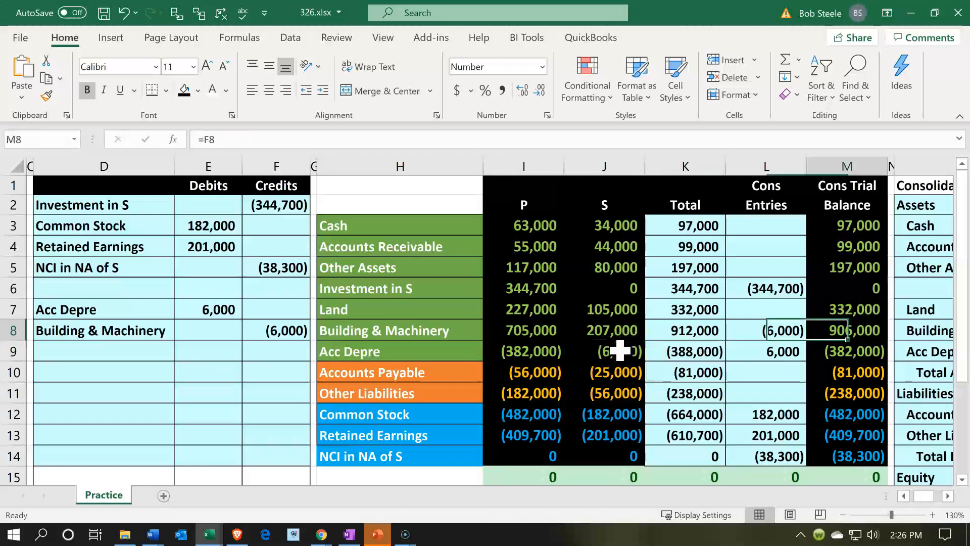
key(Right)
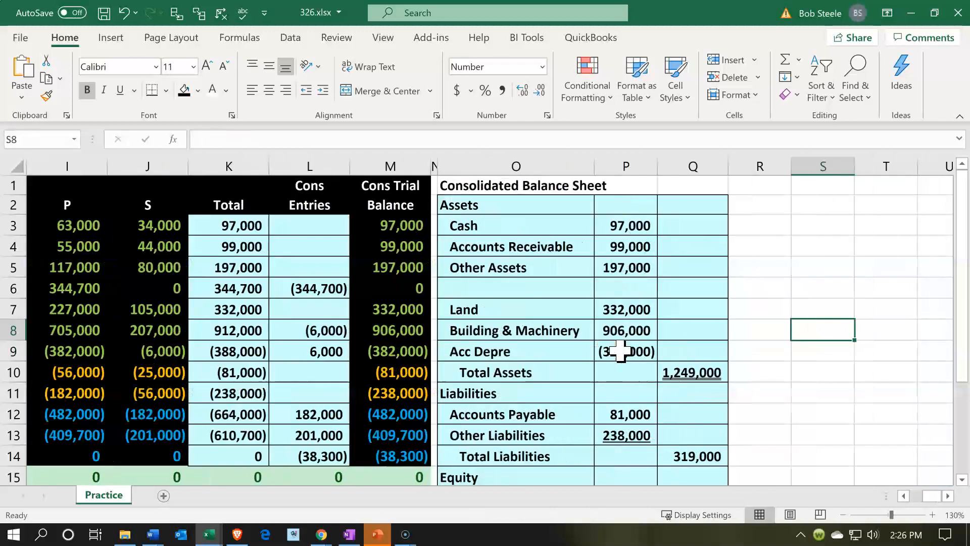
click(619, 314)
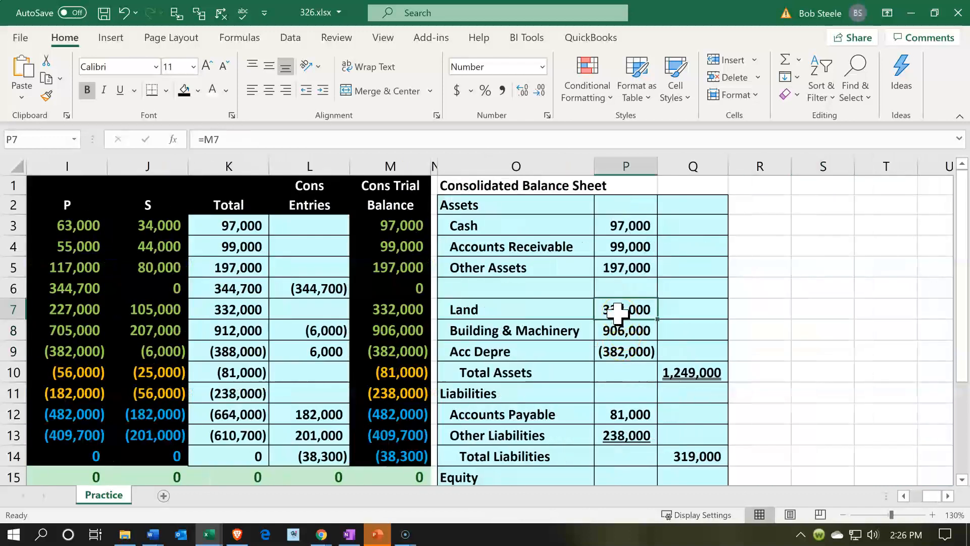
key(Down)
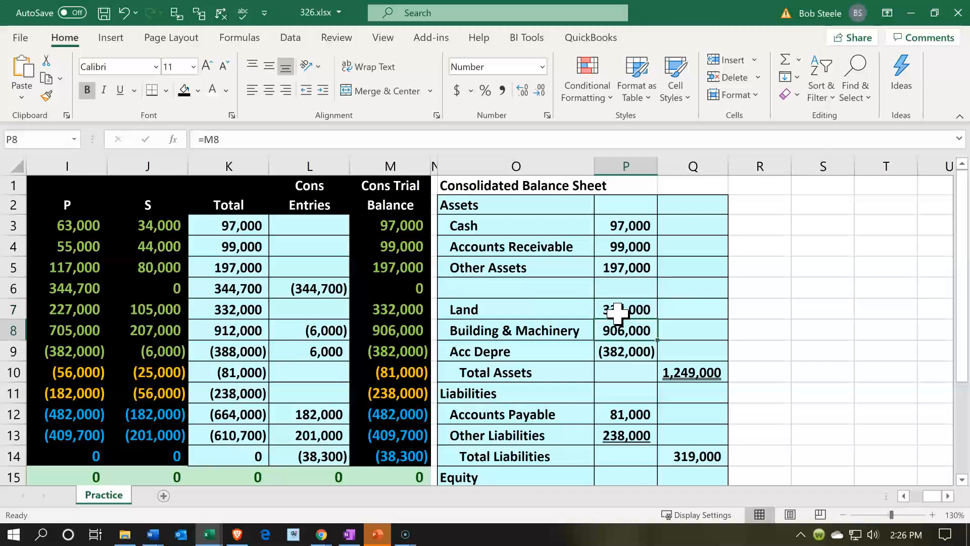
key(Down)
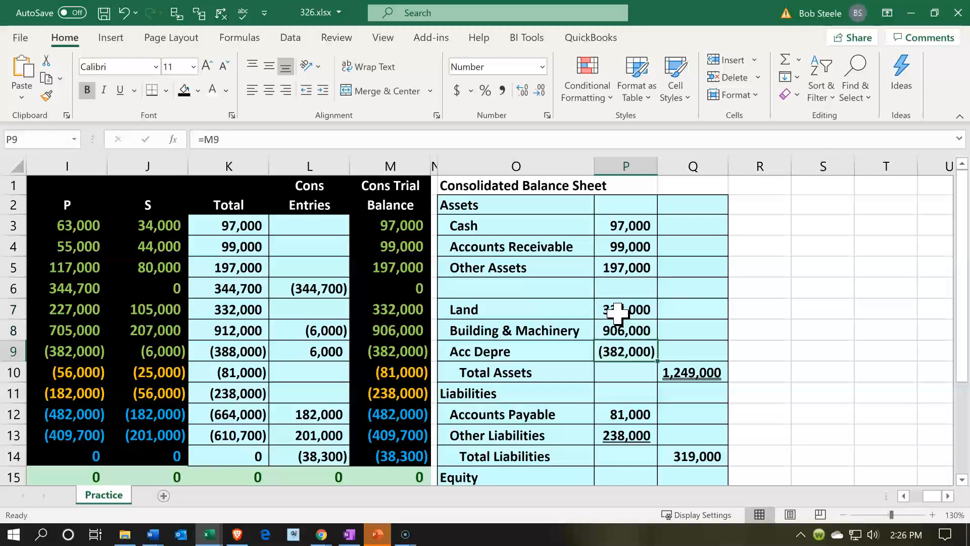
scroll(618, 313, down, 2)
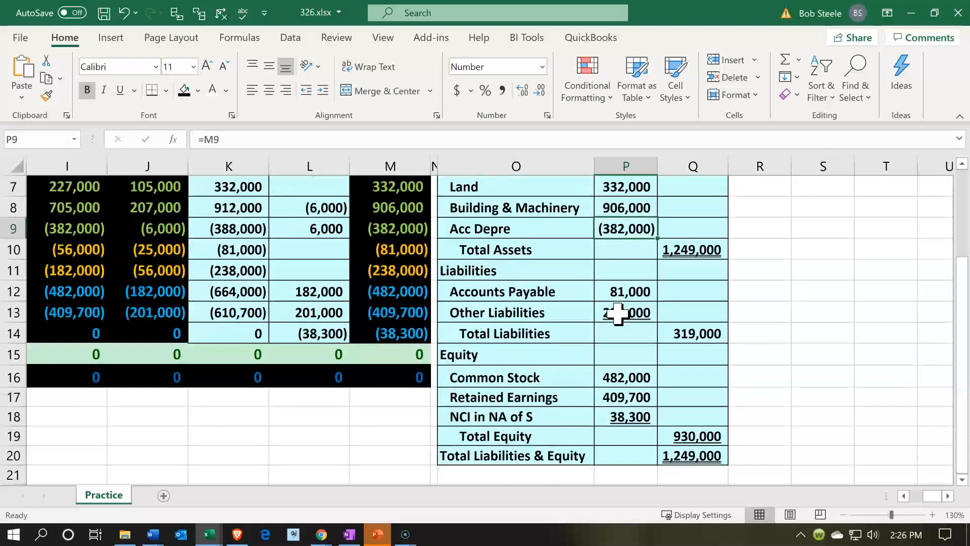
scroll(618, 313, up, 2)
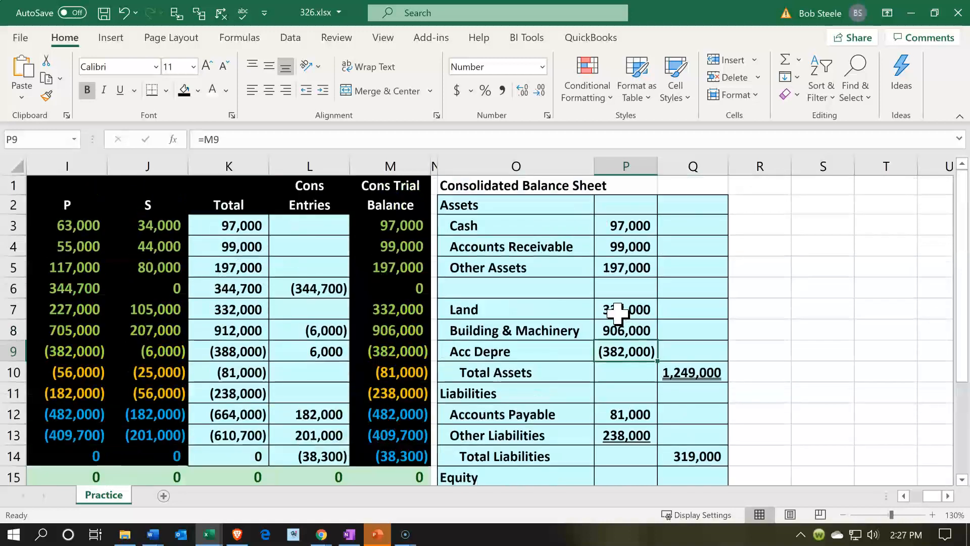
Step: Return to the Acc Depre row label in H9 of the consolidation worksheet
key(Left)
key(Left)
key(Left)
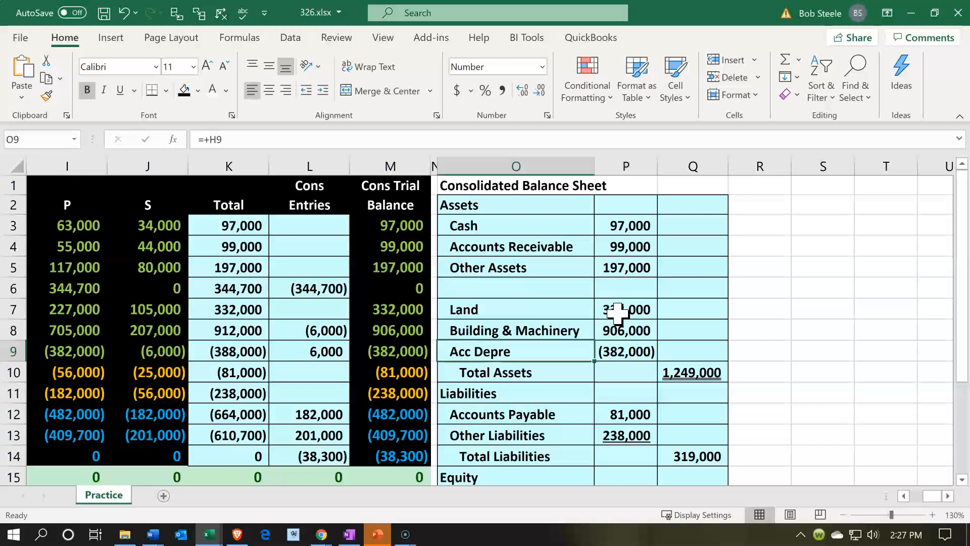
key(Left)
key(Left)
key(Left)
key(Left)
key(Left)
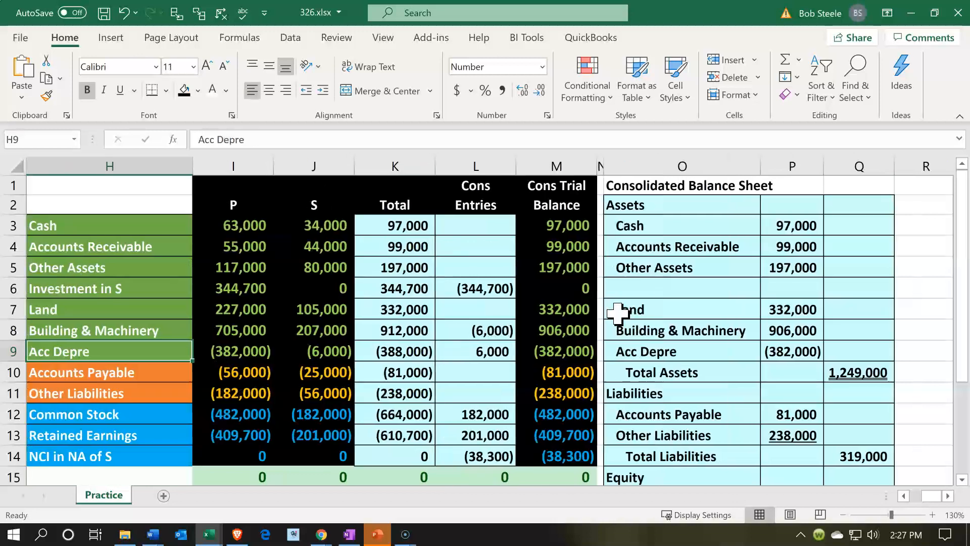